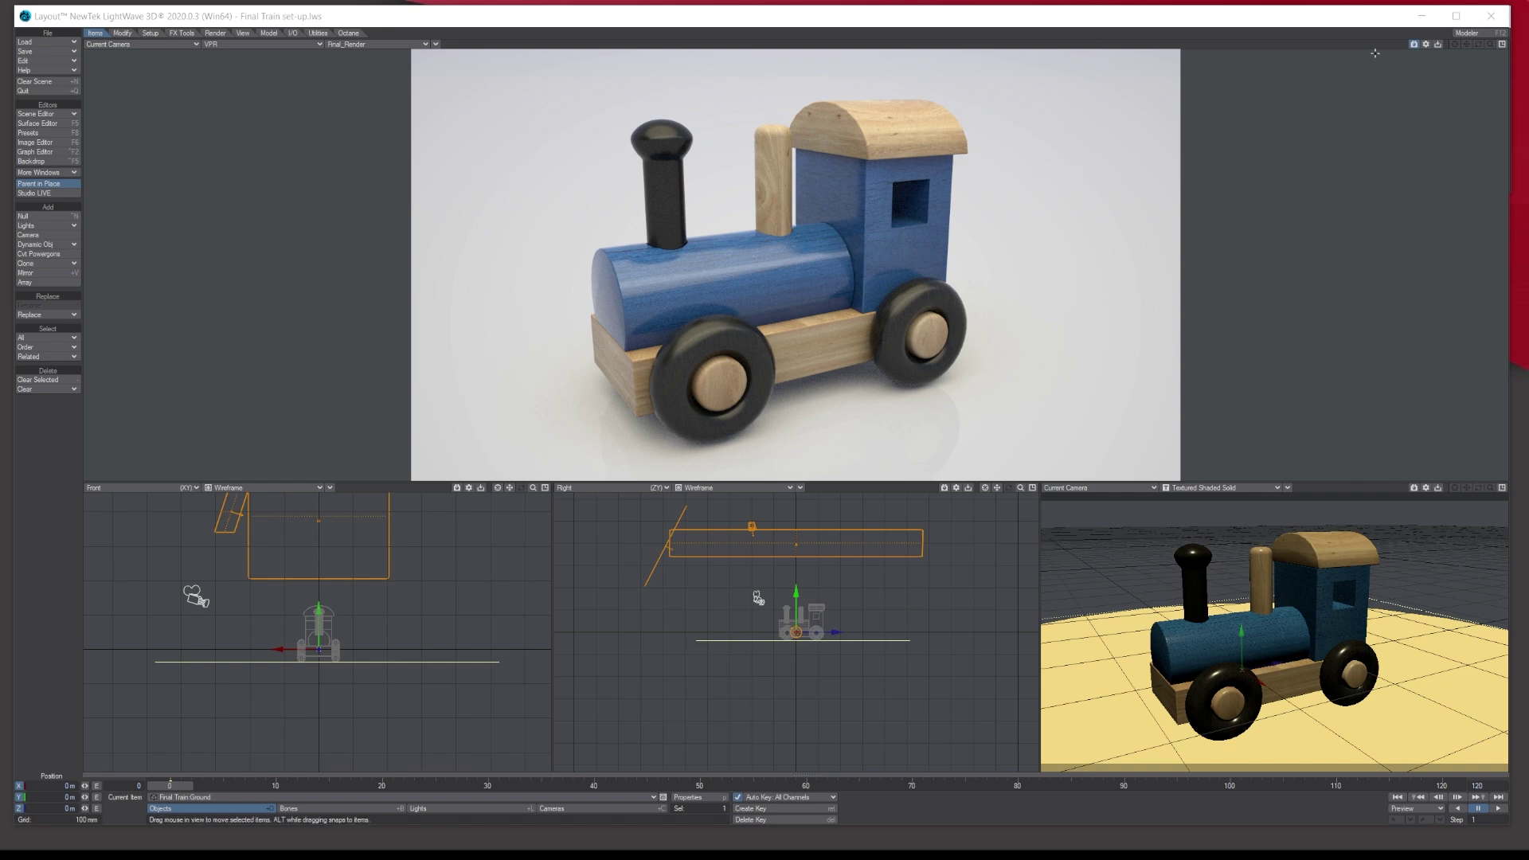
Minimise Layout to switch to Modeler, and pan and zoom the viewports to a closer view of the toy train.
left_click(1423, 17)
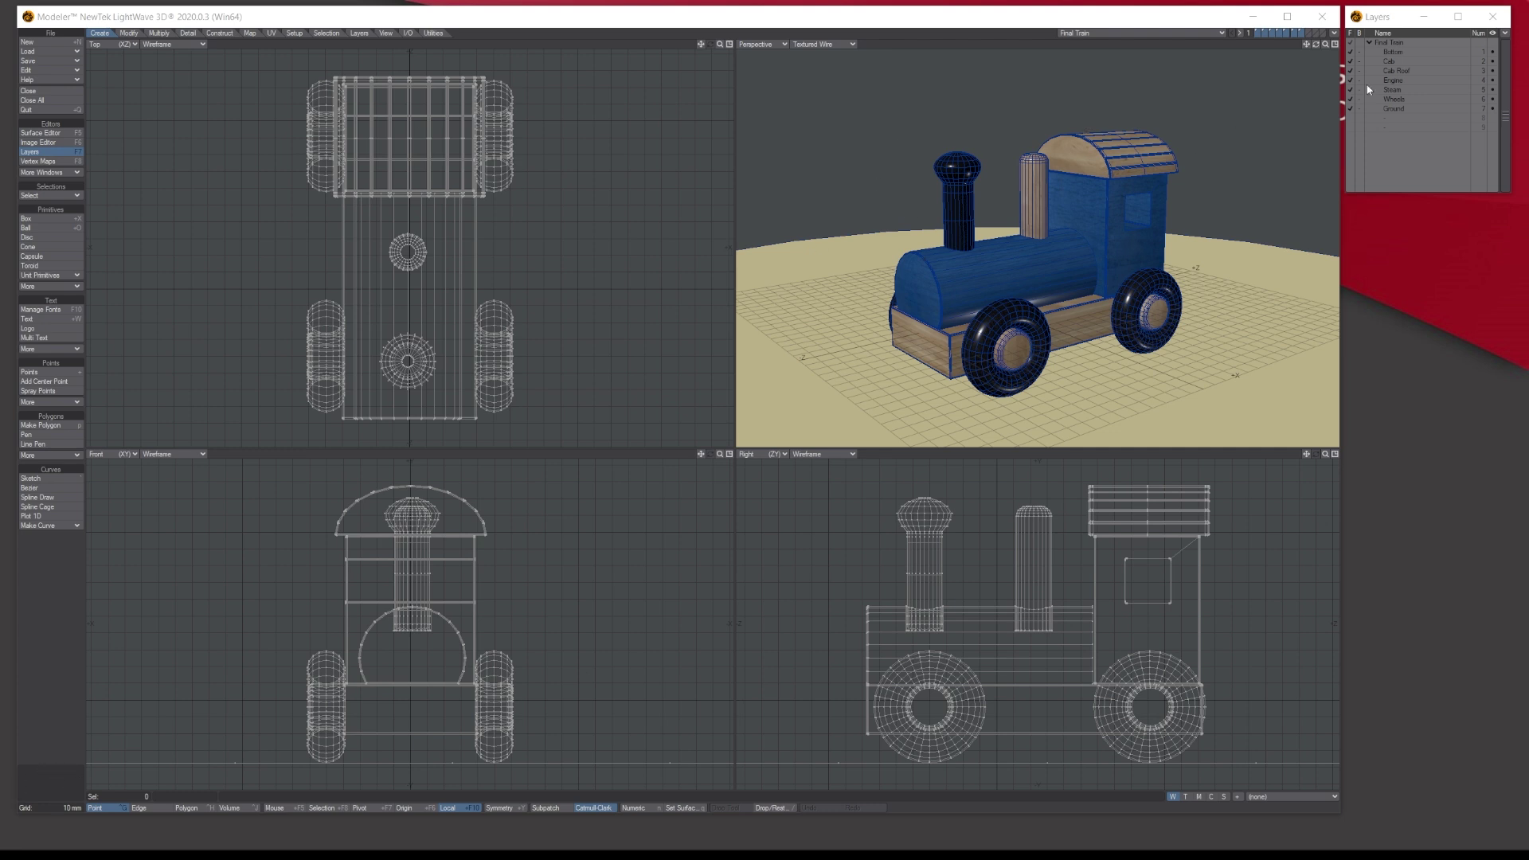
left_click(220, 16)
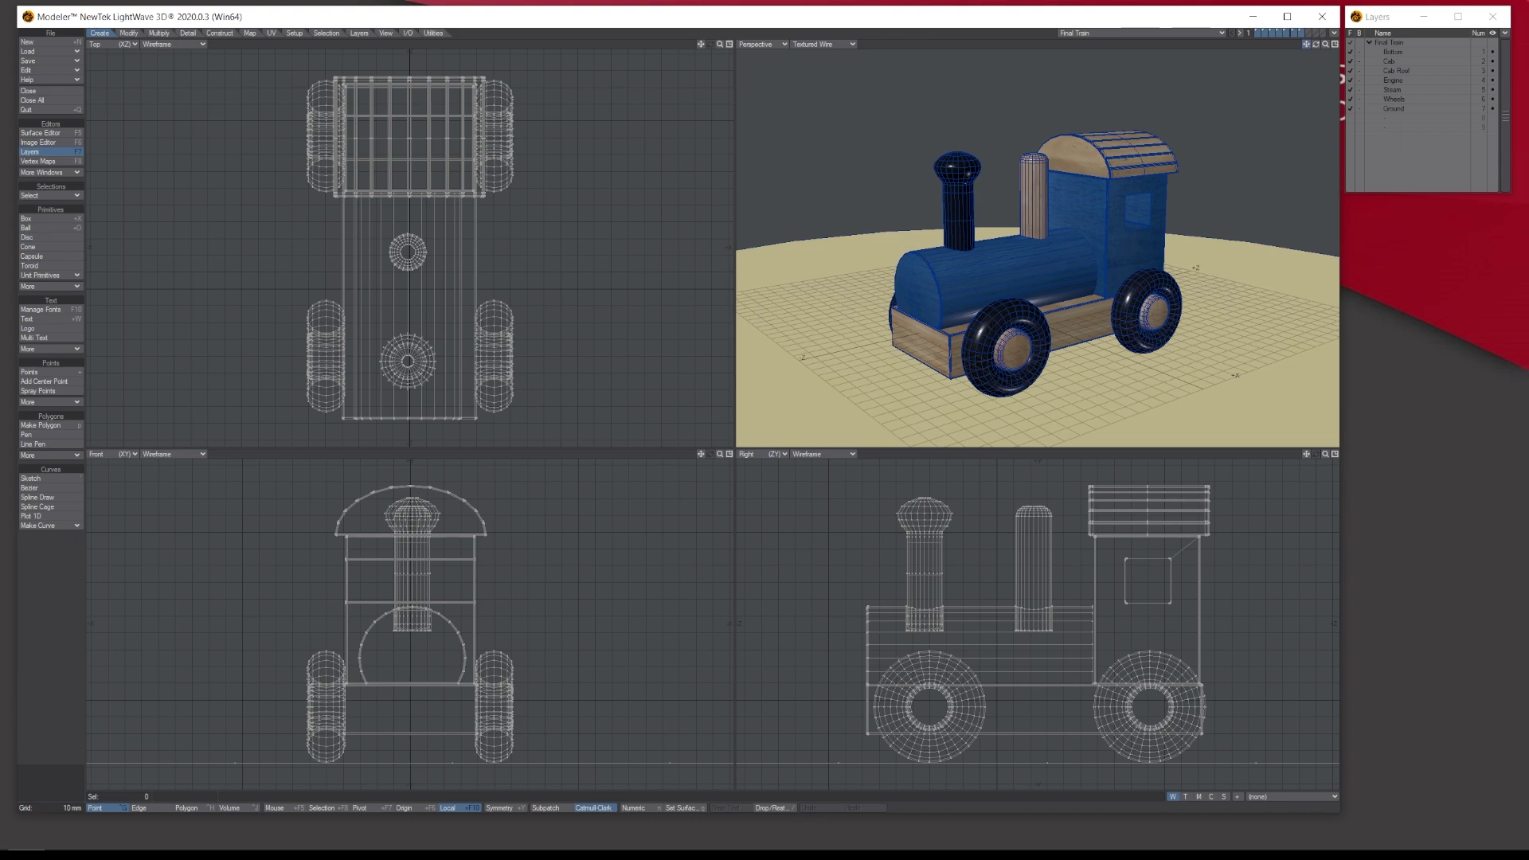
mouse_move(1307, 44)
left_mouse_down()
mouse_move(1316, 31)
mouse_move(1314, 46)
mouse_move(1275, 48)
mouse_move(1326, 48)
left_mouse_up()
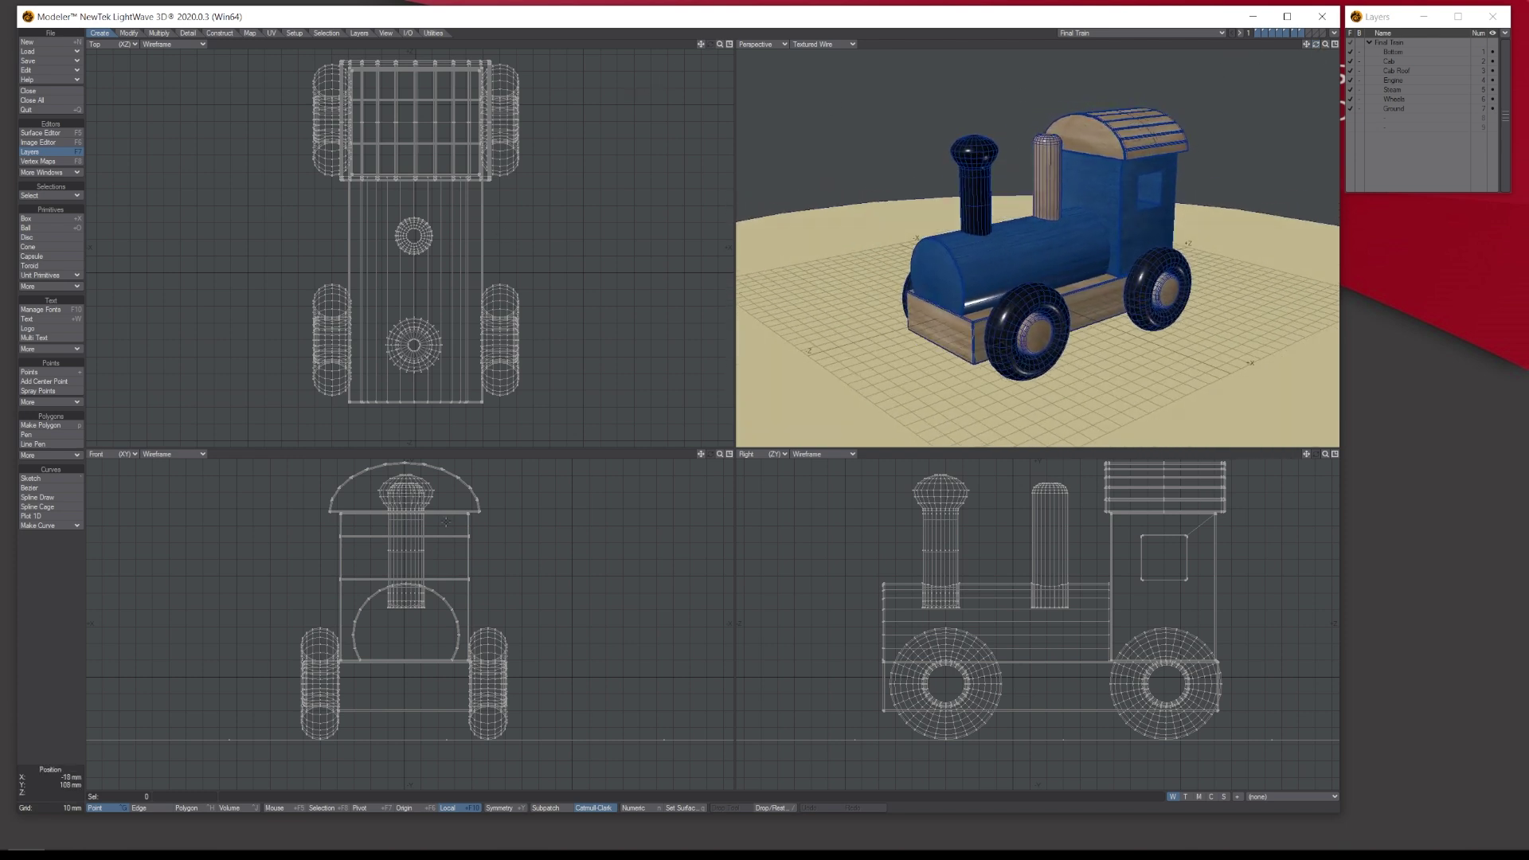
left_click_drag(1325, 45, 1326, 45)
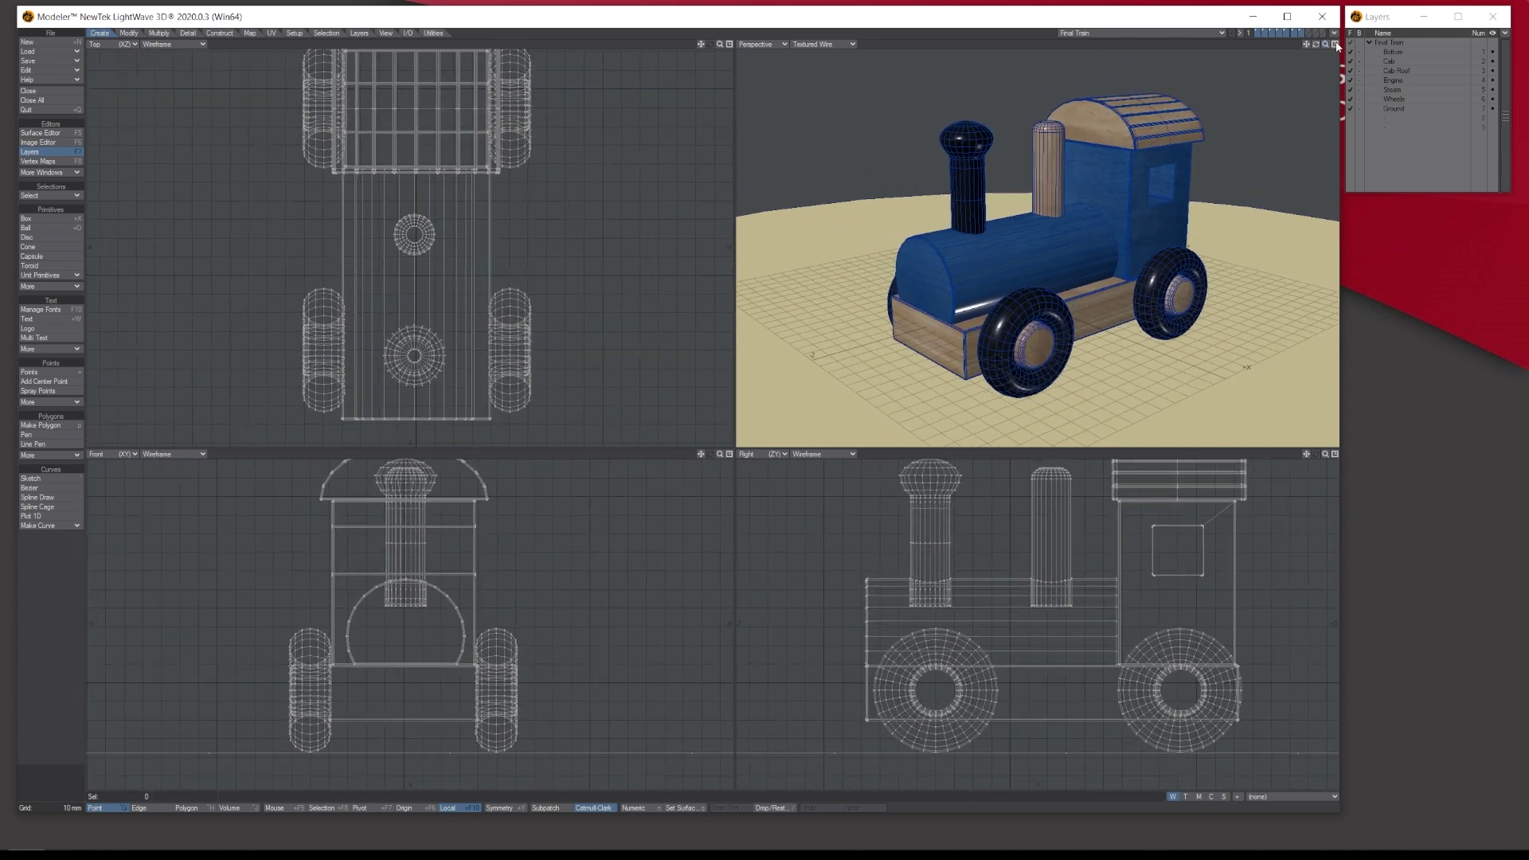
Maximise the perspective viewport and restore it, and hide the Layers window and show it again.
left_click(1335, 44)
left_click(1336, 44)
left_click(1204, 35)
left_click(45, 153)
left_click(45, 152)
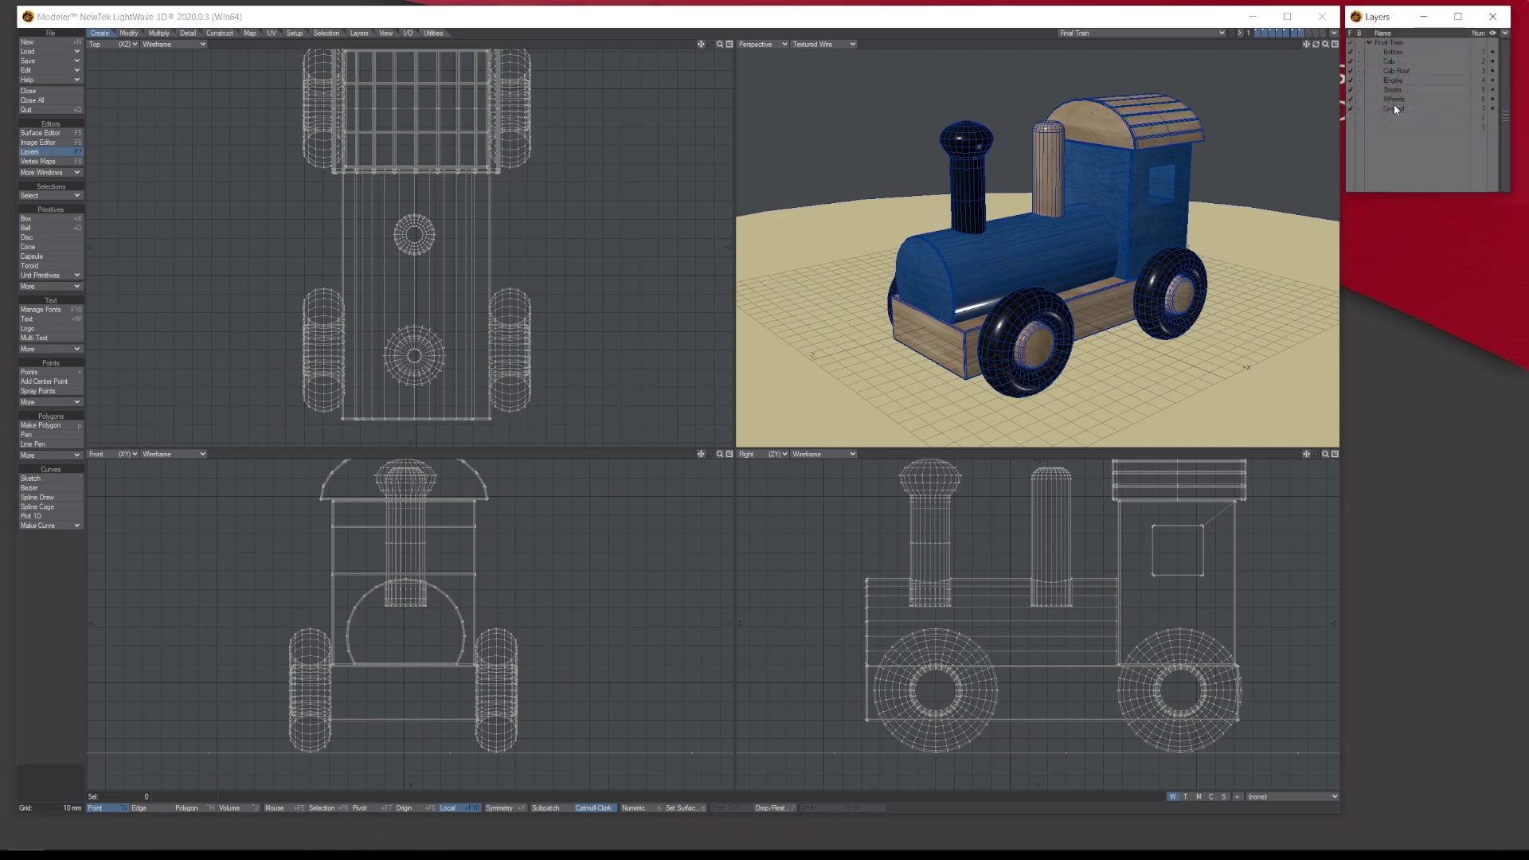
View the Final Train layers one at a time from Bottom to Ground, and bring all layers back to the foreground.
left_click(1408, 52)
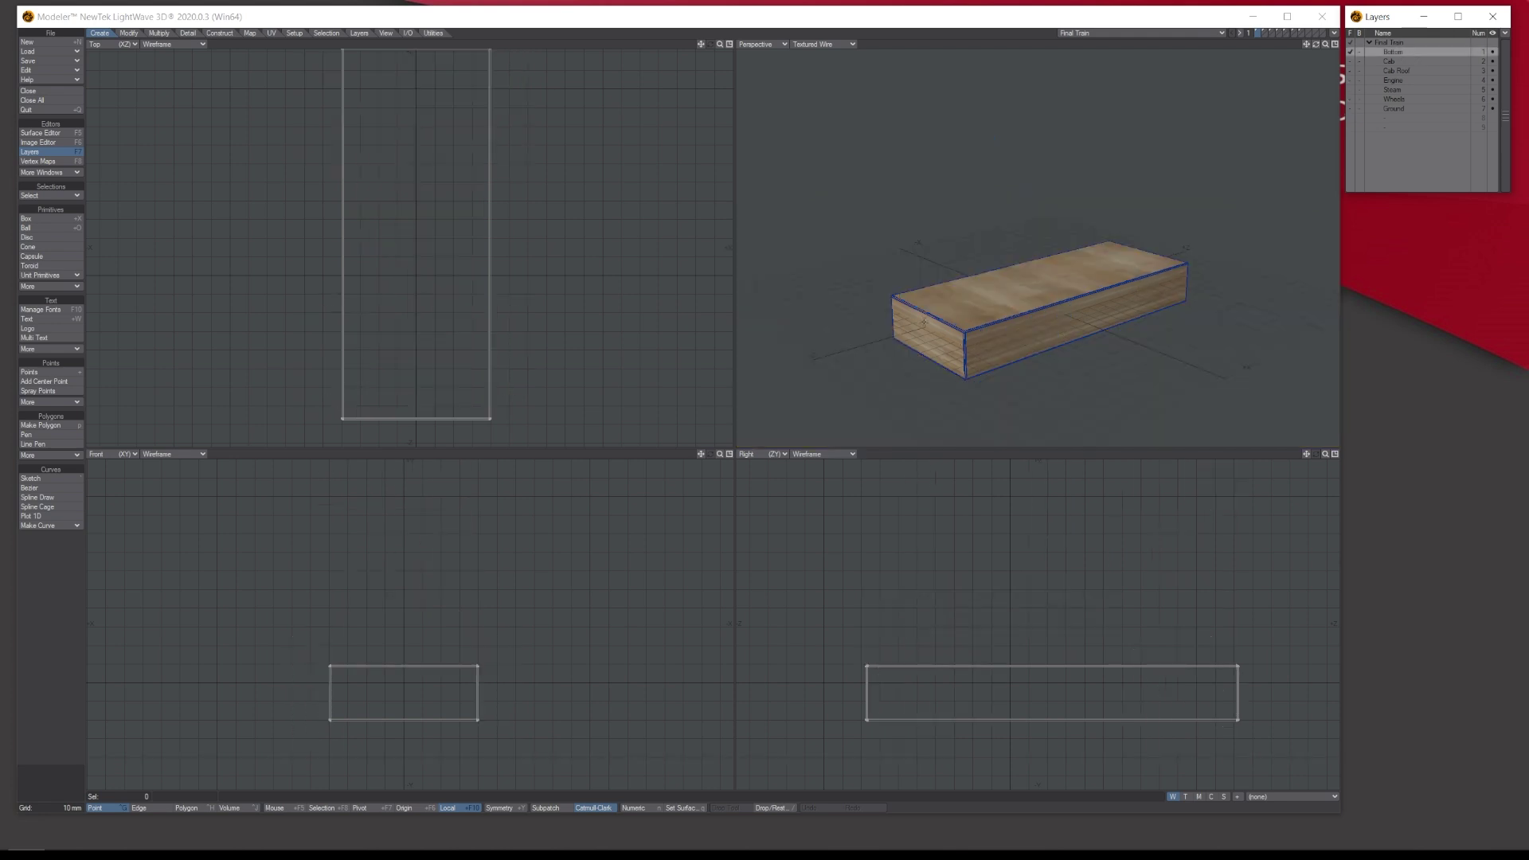
left_click(1394, 61)
left_click(1394, 70)
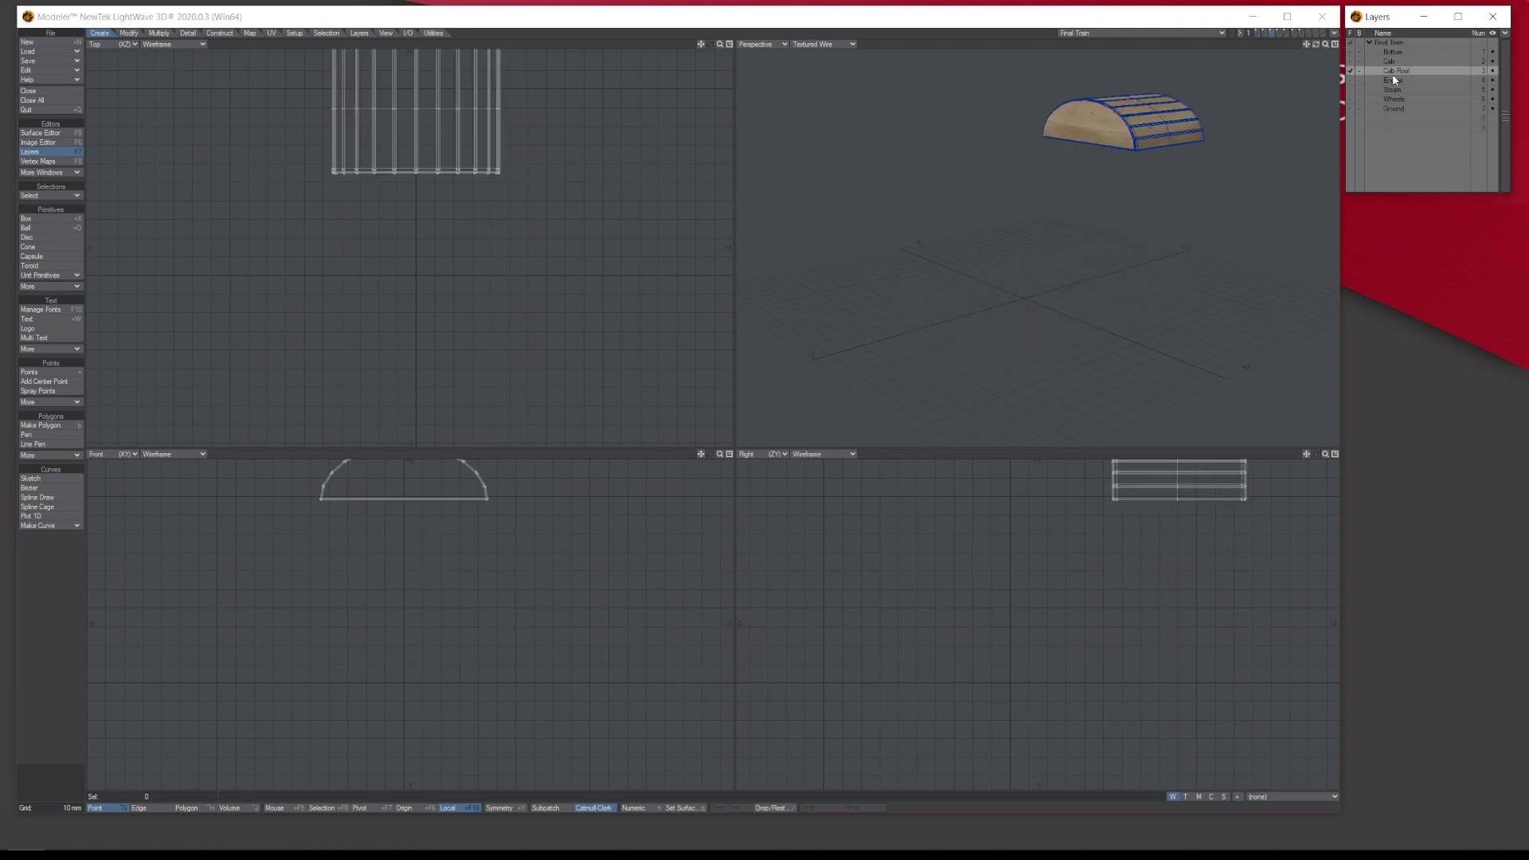
left_click(1394, 82)
left_click(1392, 89)
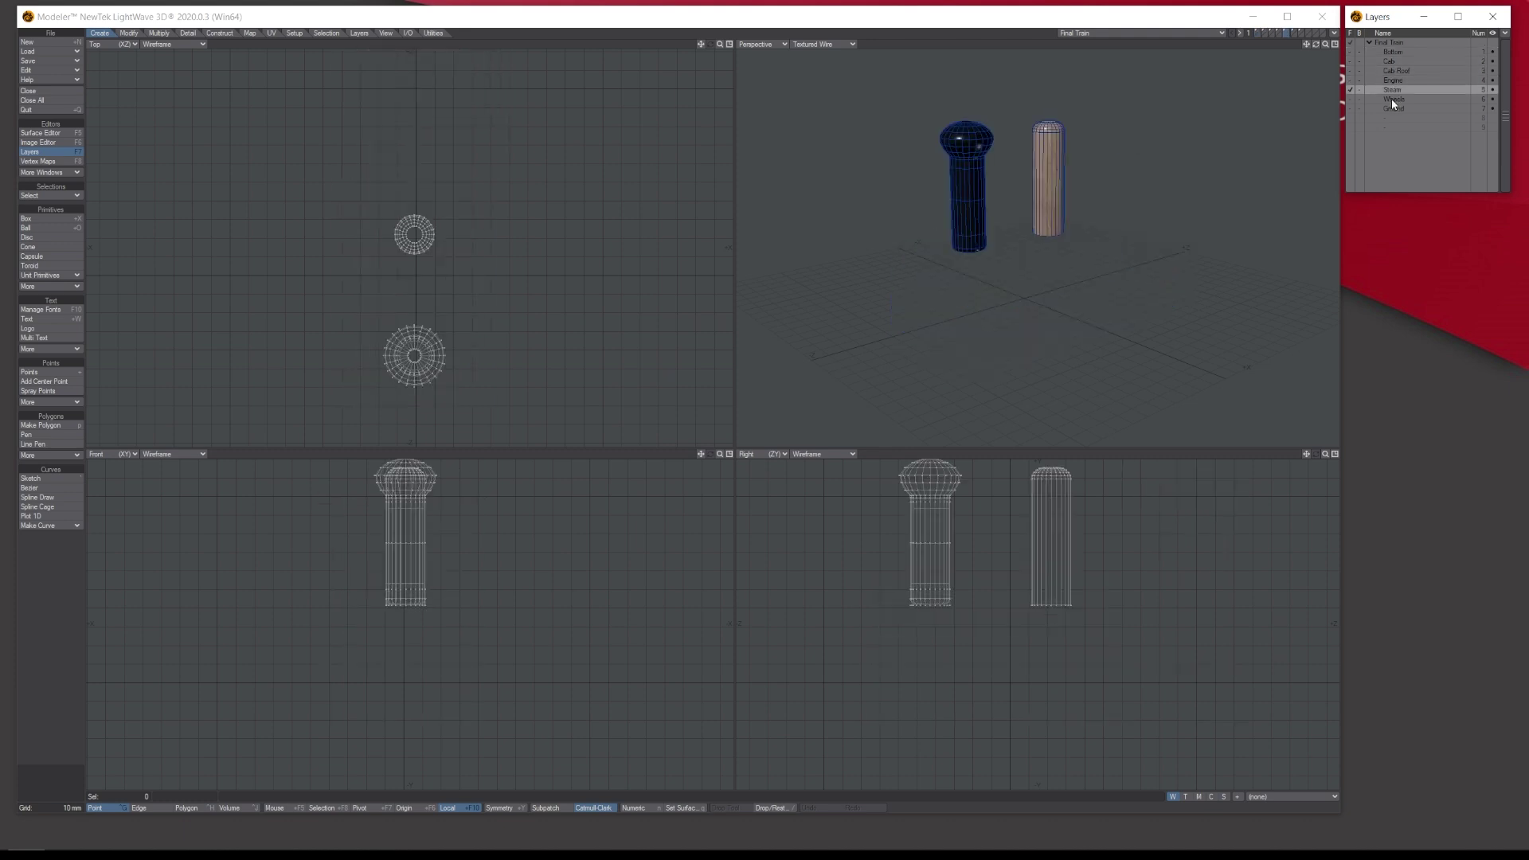
left_click(1392, 99)
left_click(1393, 109)
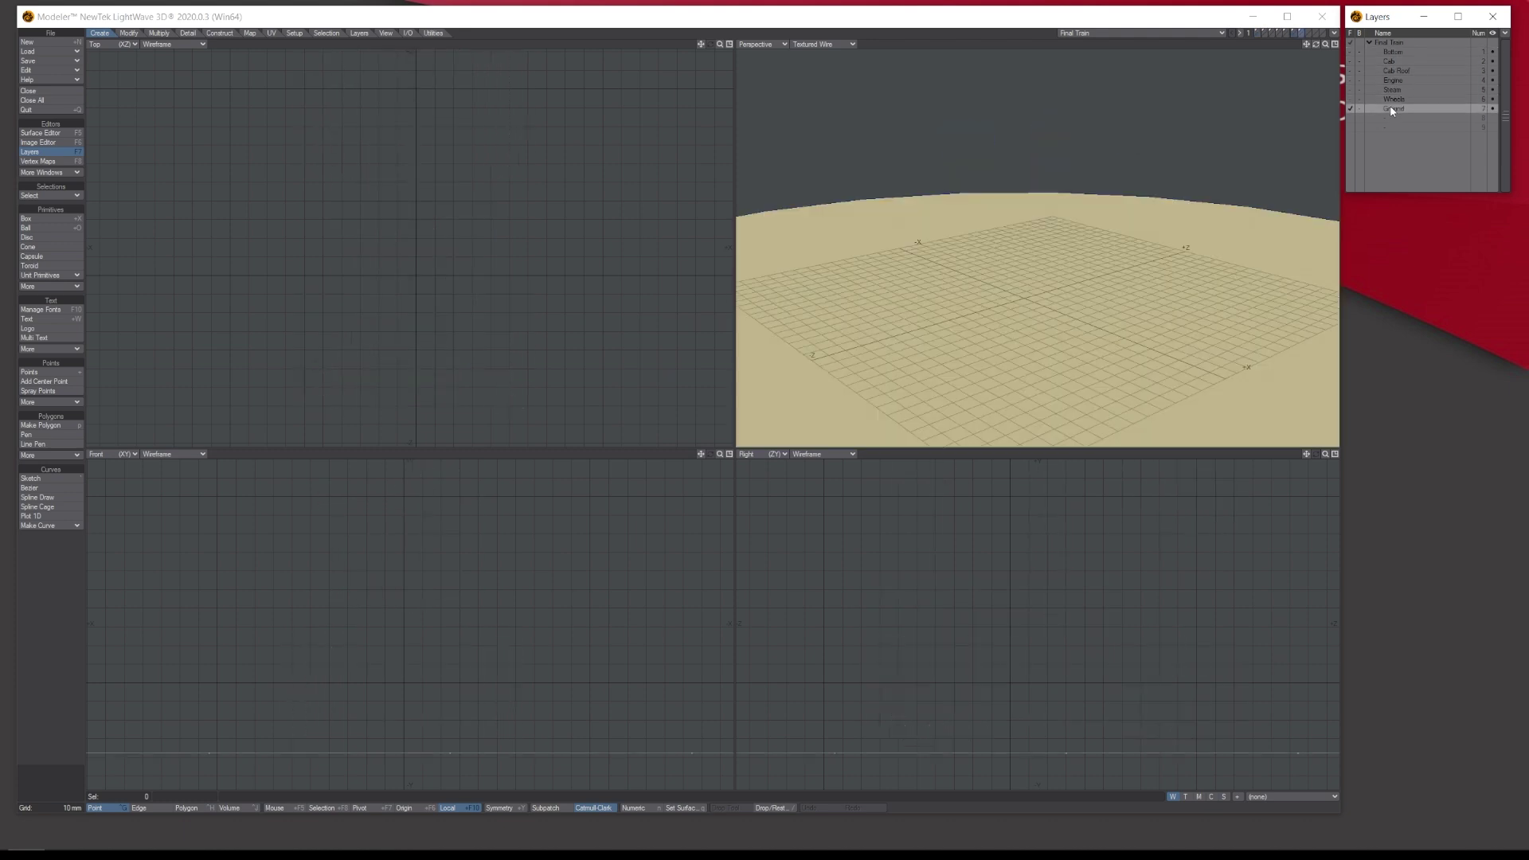
left_click(1392, 98)
left_click(1391, 52)
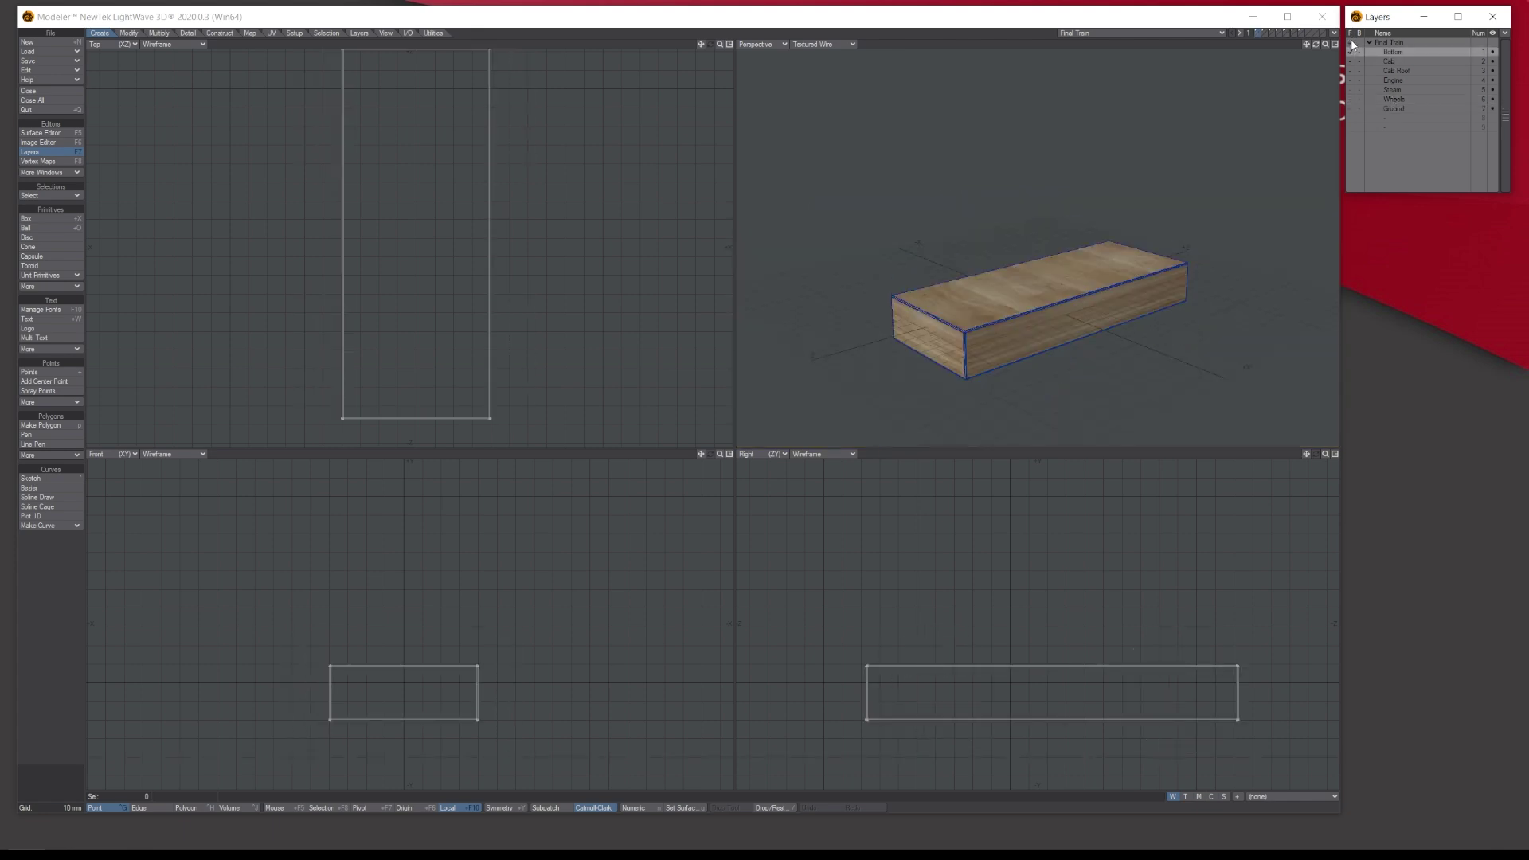
left_click(1352, 44)
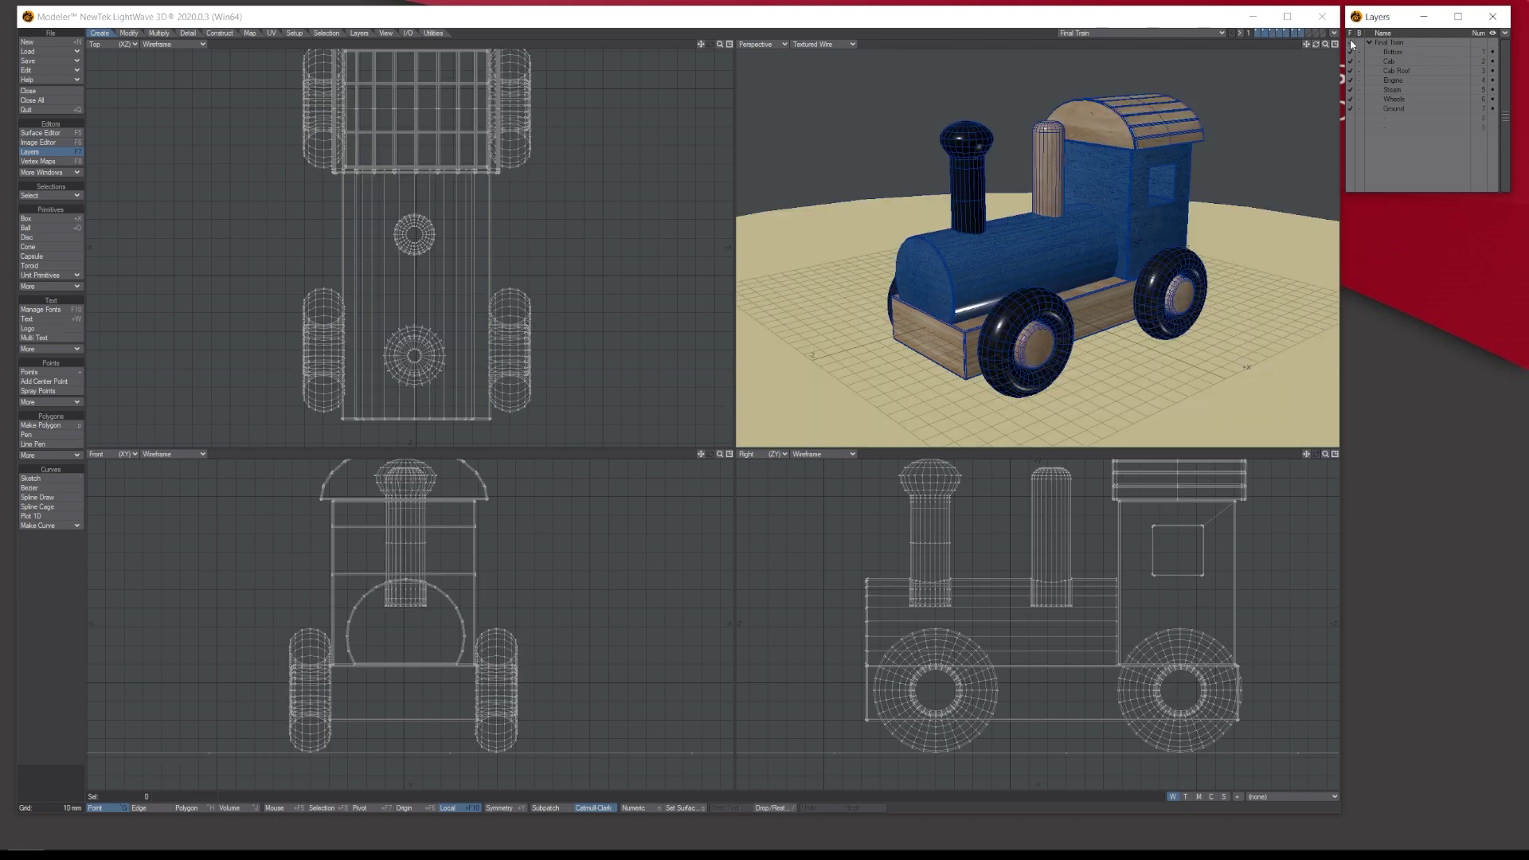
View the Bottom layer alone, place all other layers behind it as background, and return to Bottom only.
left_click(1398, 62)
left_click(1401, 53)
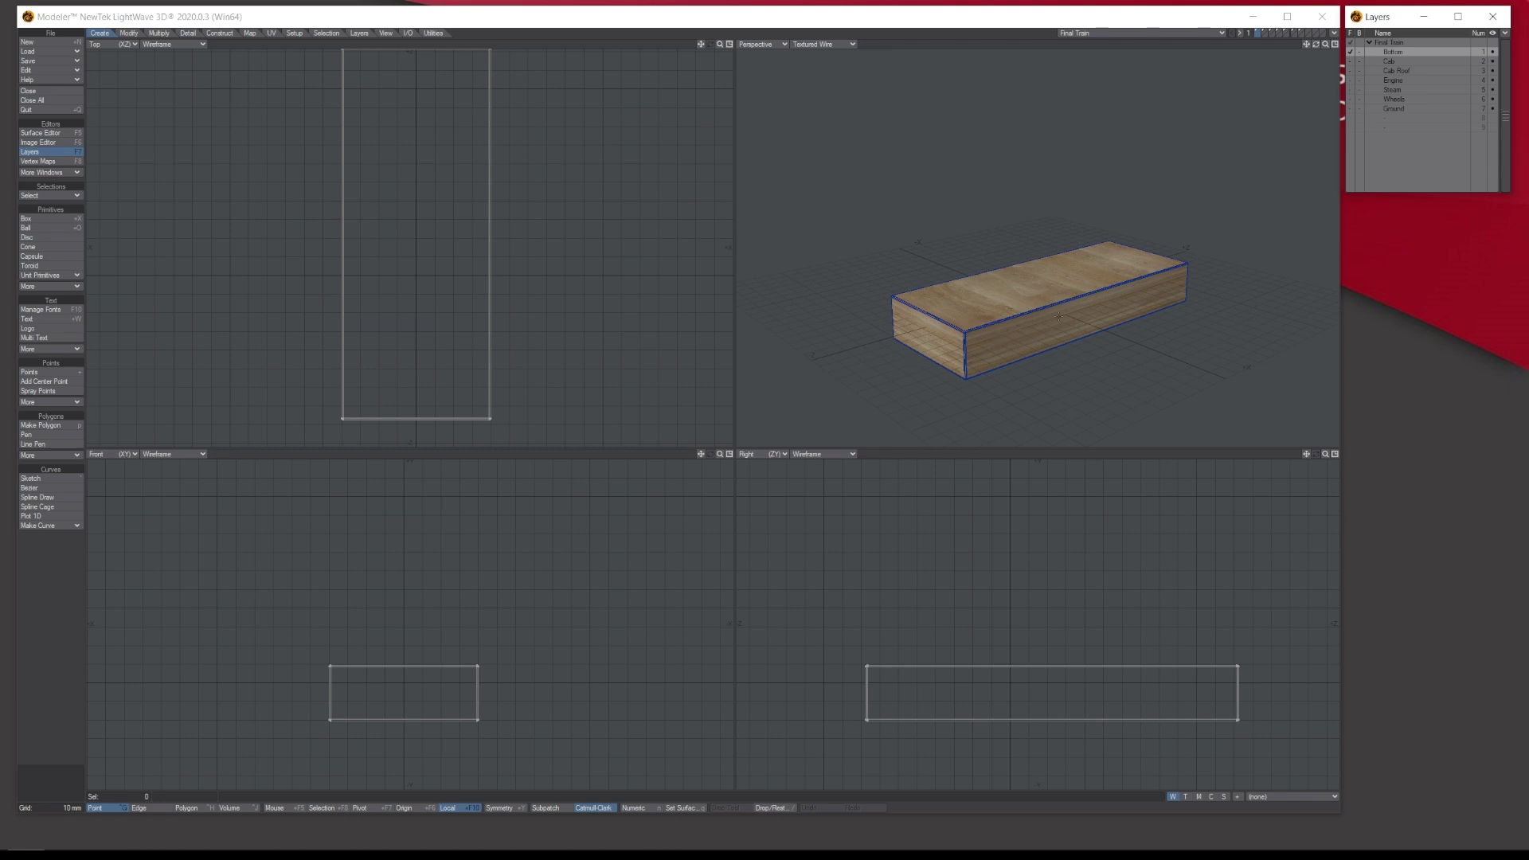
left_click(1361, 43)
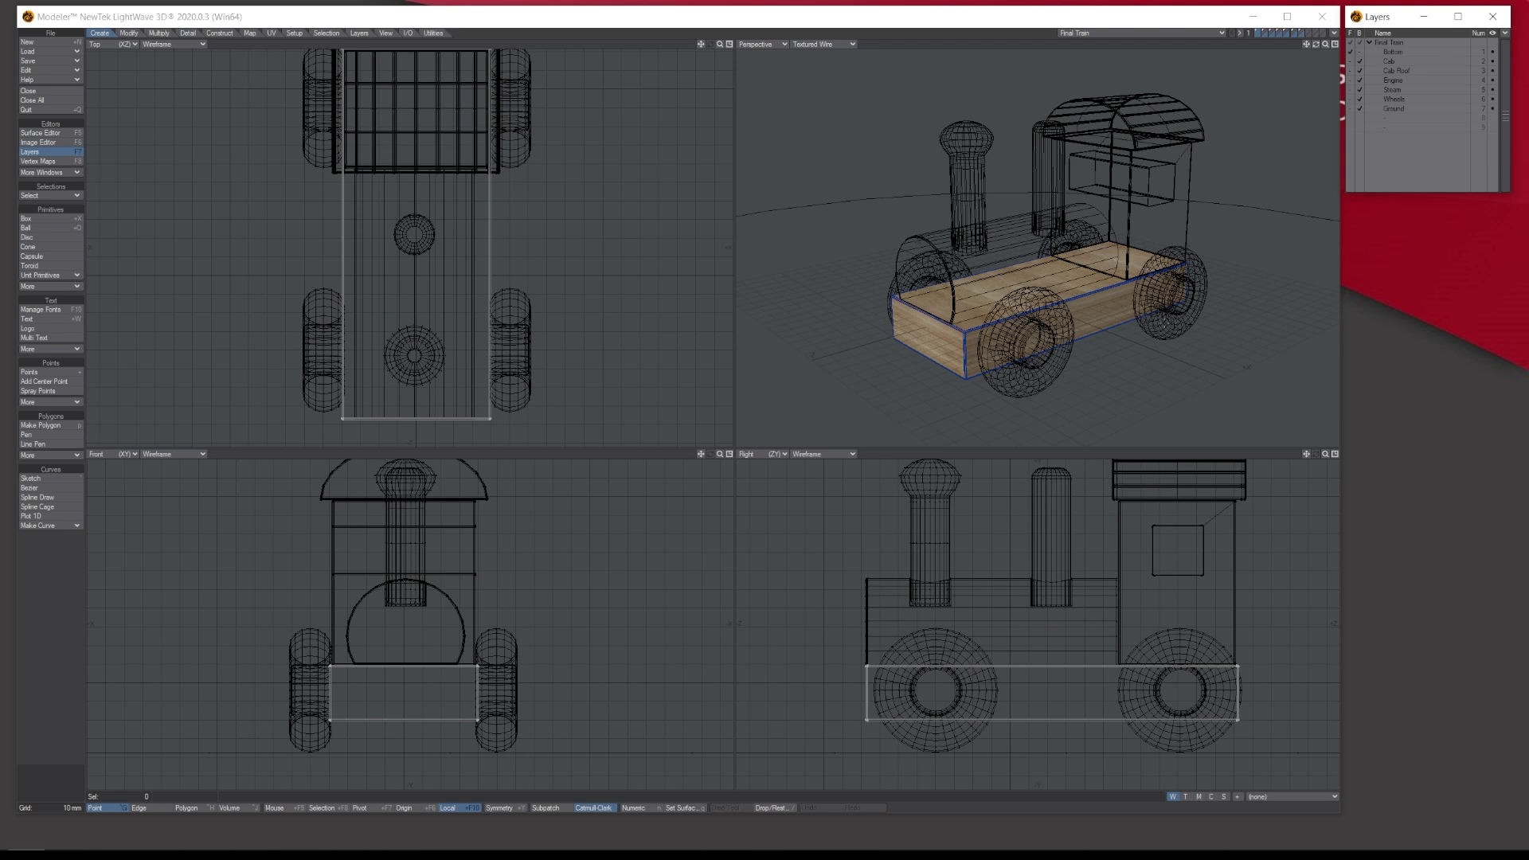
left_click(1392, 52)
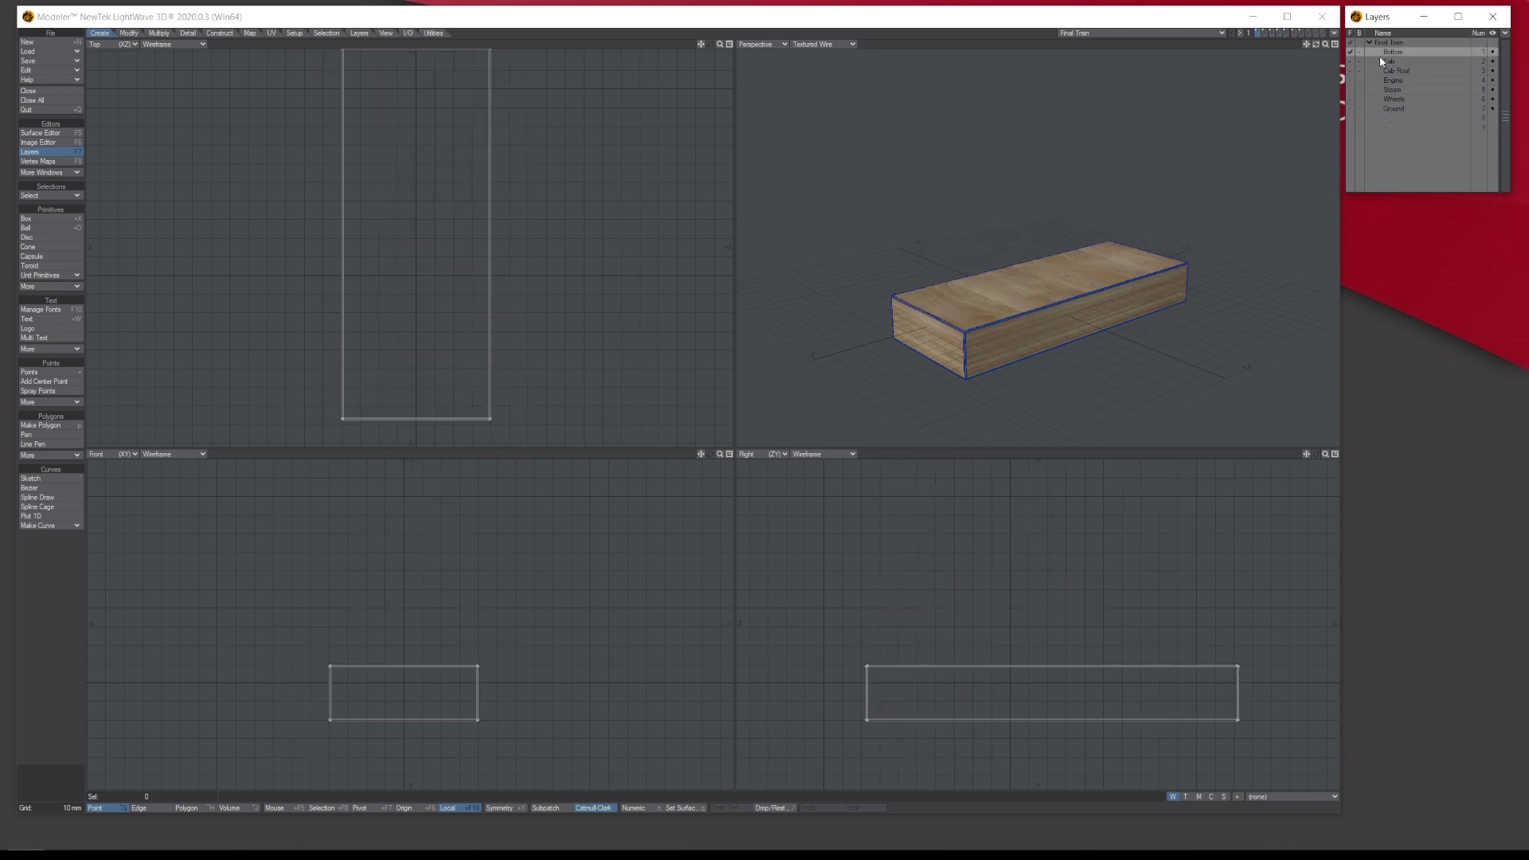
Add the remaining layers to the foreground one by one, from Cab down to Ground, alongside Bottom.
left_click(1351, 62)
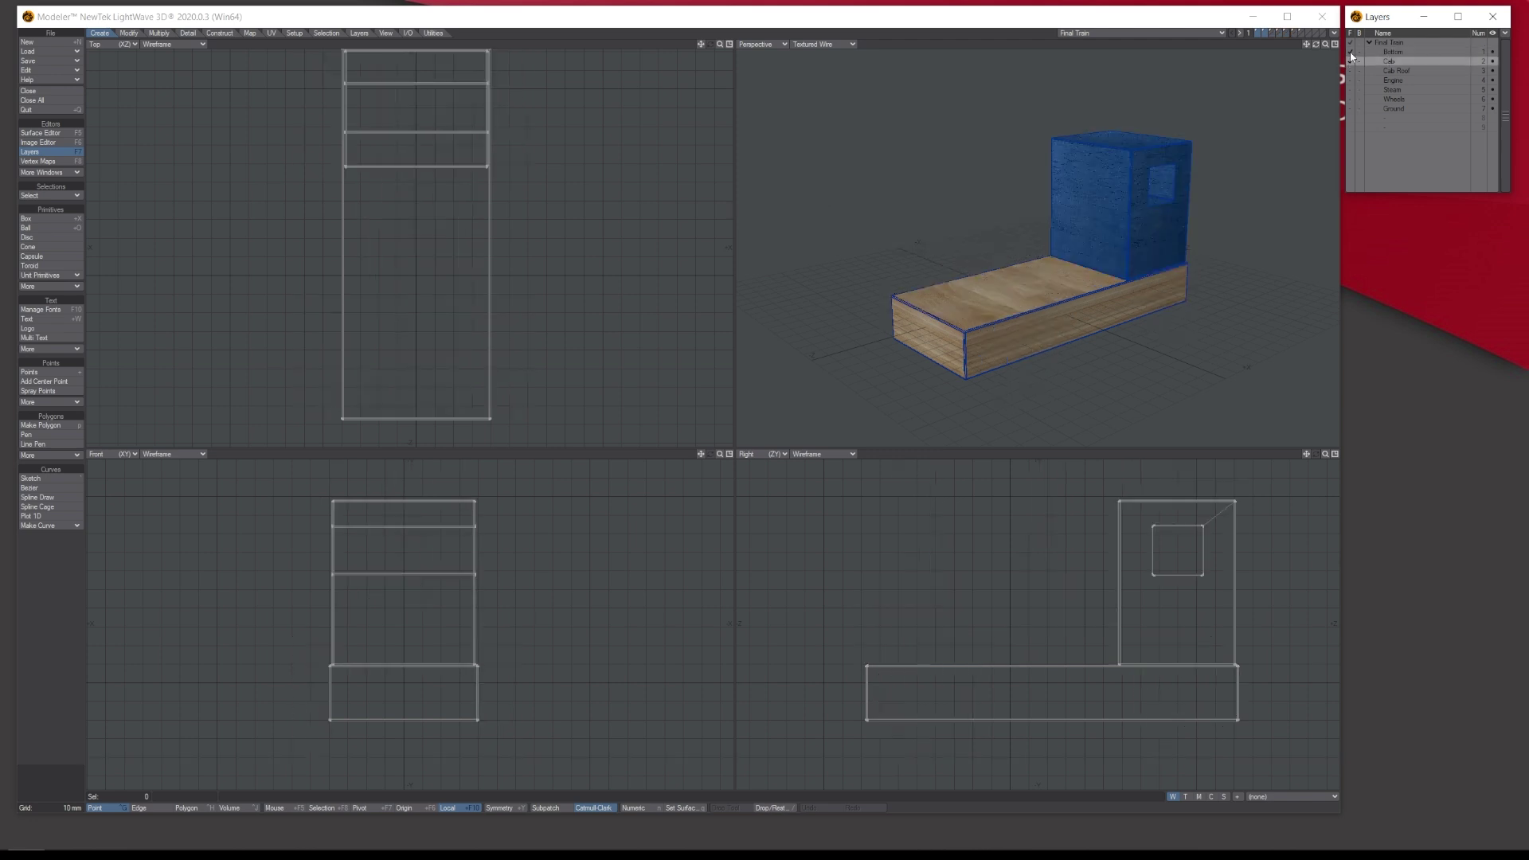
left_click(1350, 71)
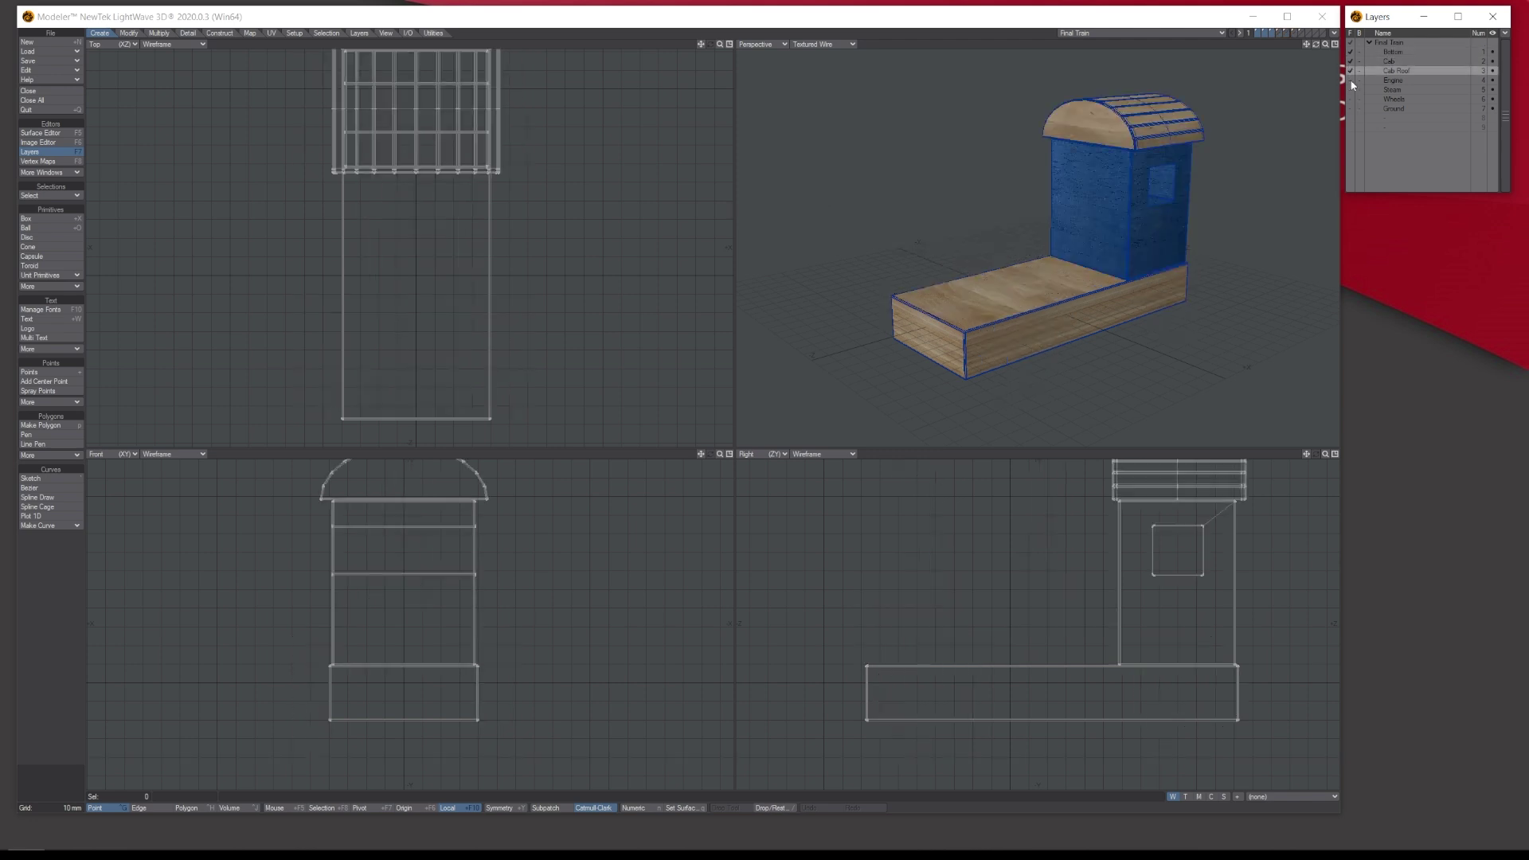
left_click(1351, 80)
left_click(1351, 90)
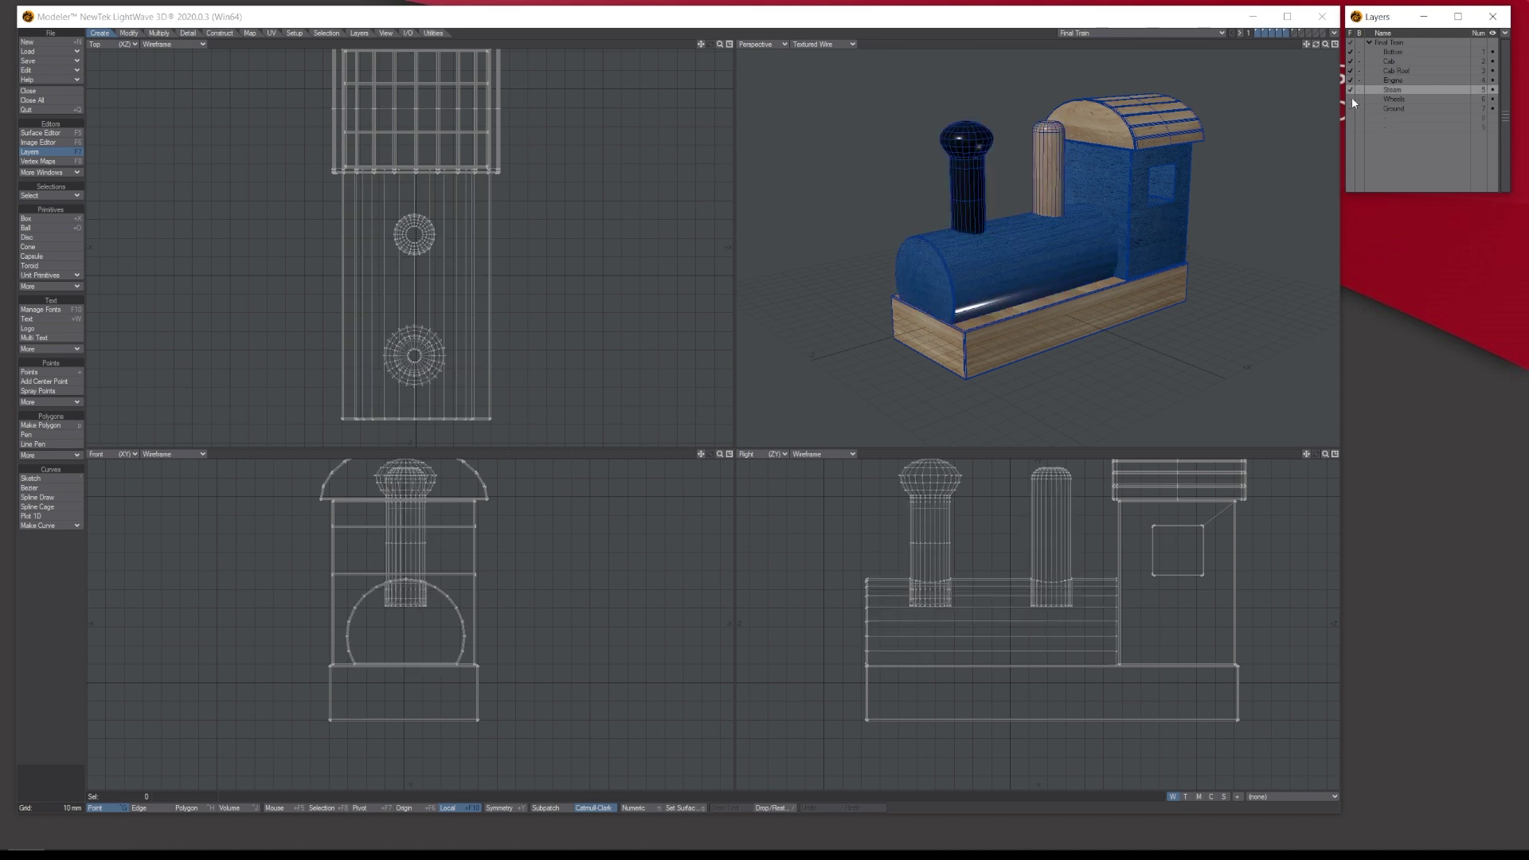
left_click(1351, 100)
left_click(1351, 109)
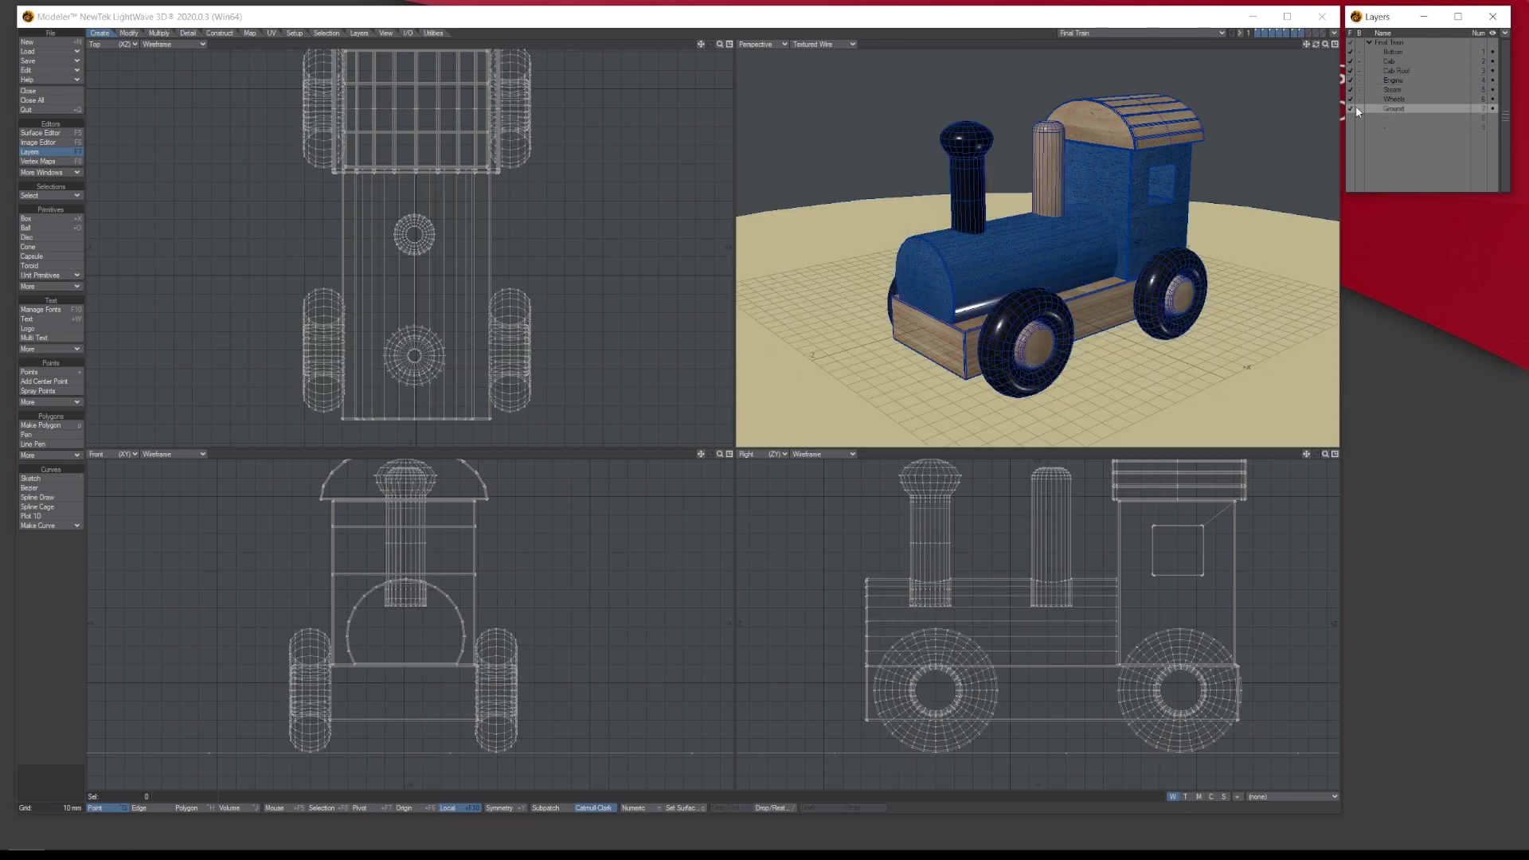
Send the Ground, chimney, Cab Roof and Bottom layers to the background.
left_click(1361, 110)
left_click(1361, 90)
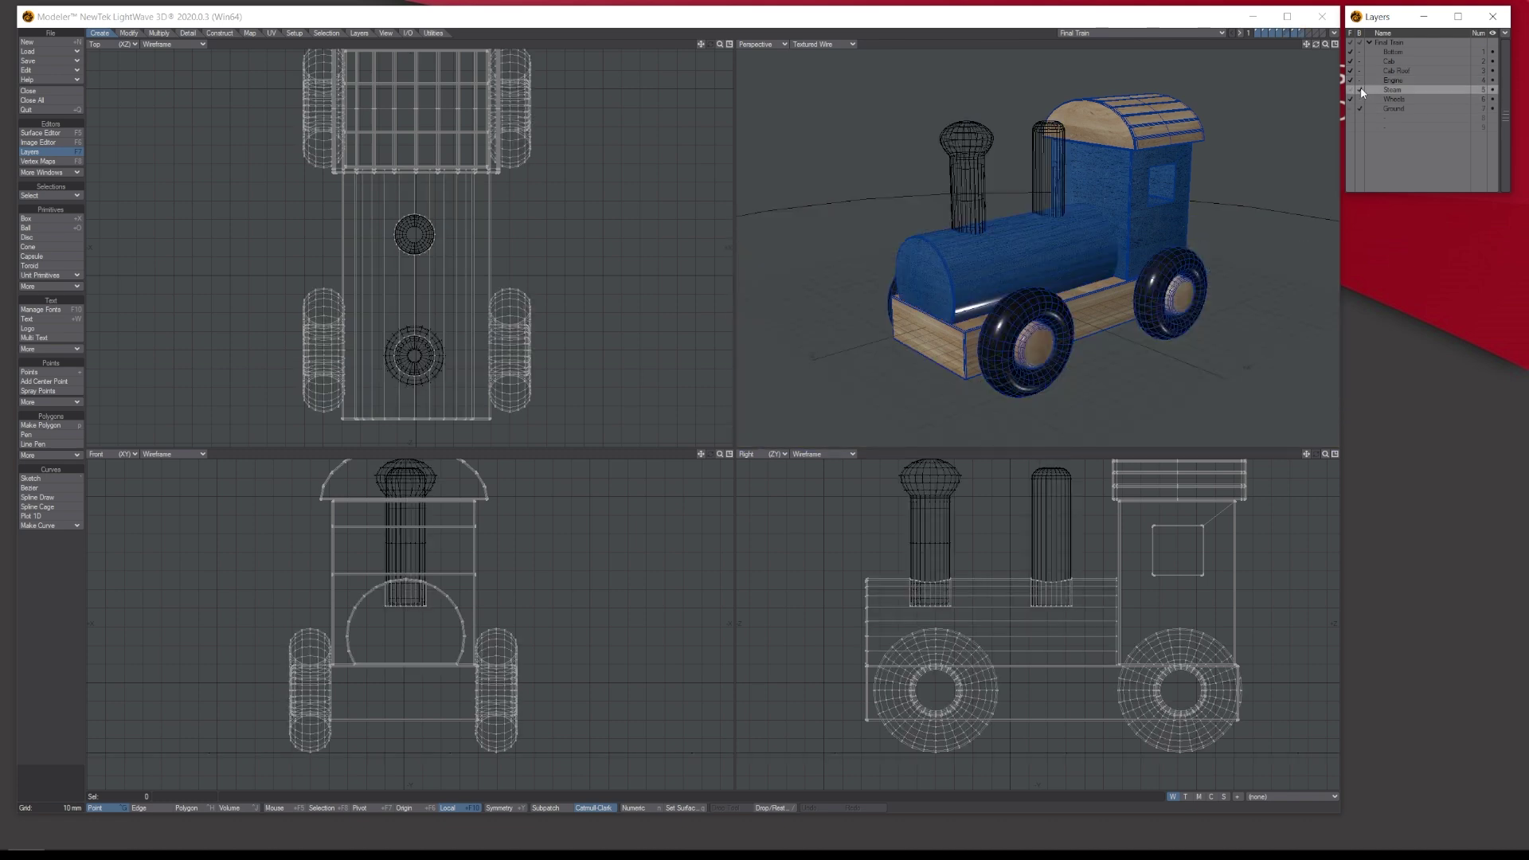
left_click(1361, 70)
left_click(1360, 52)
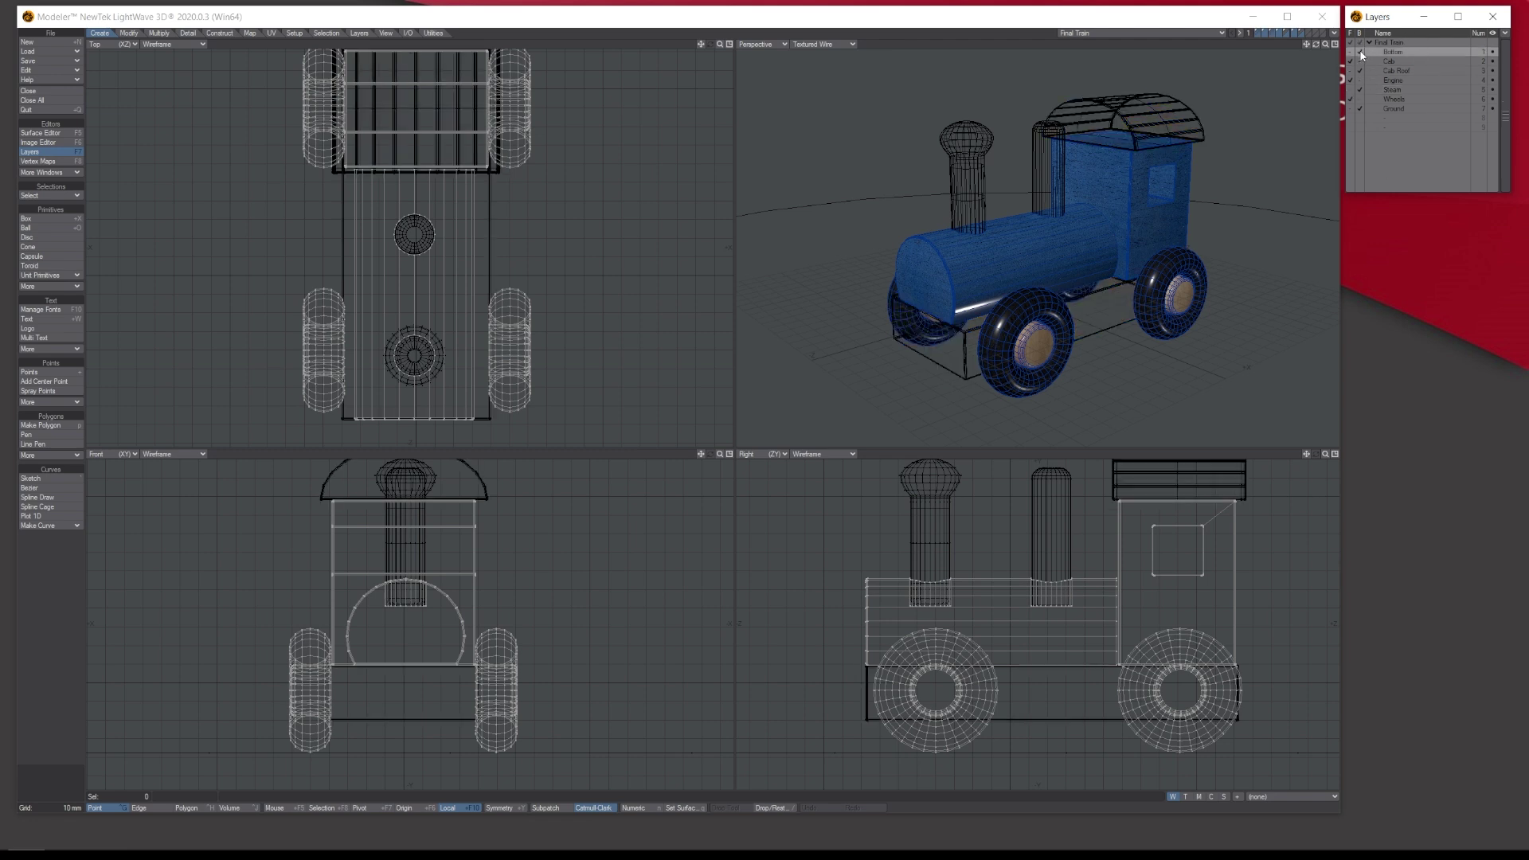
left_click(1362, 51)
Make Engine the only foreground layer against the background layers, and add Cab to the foreground.
left_click(1402, 81)
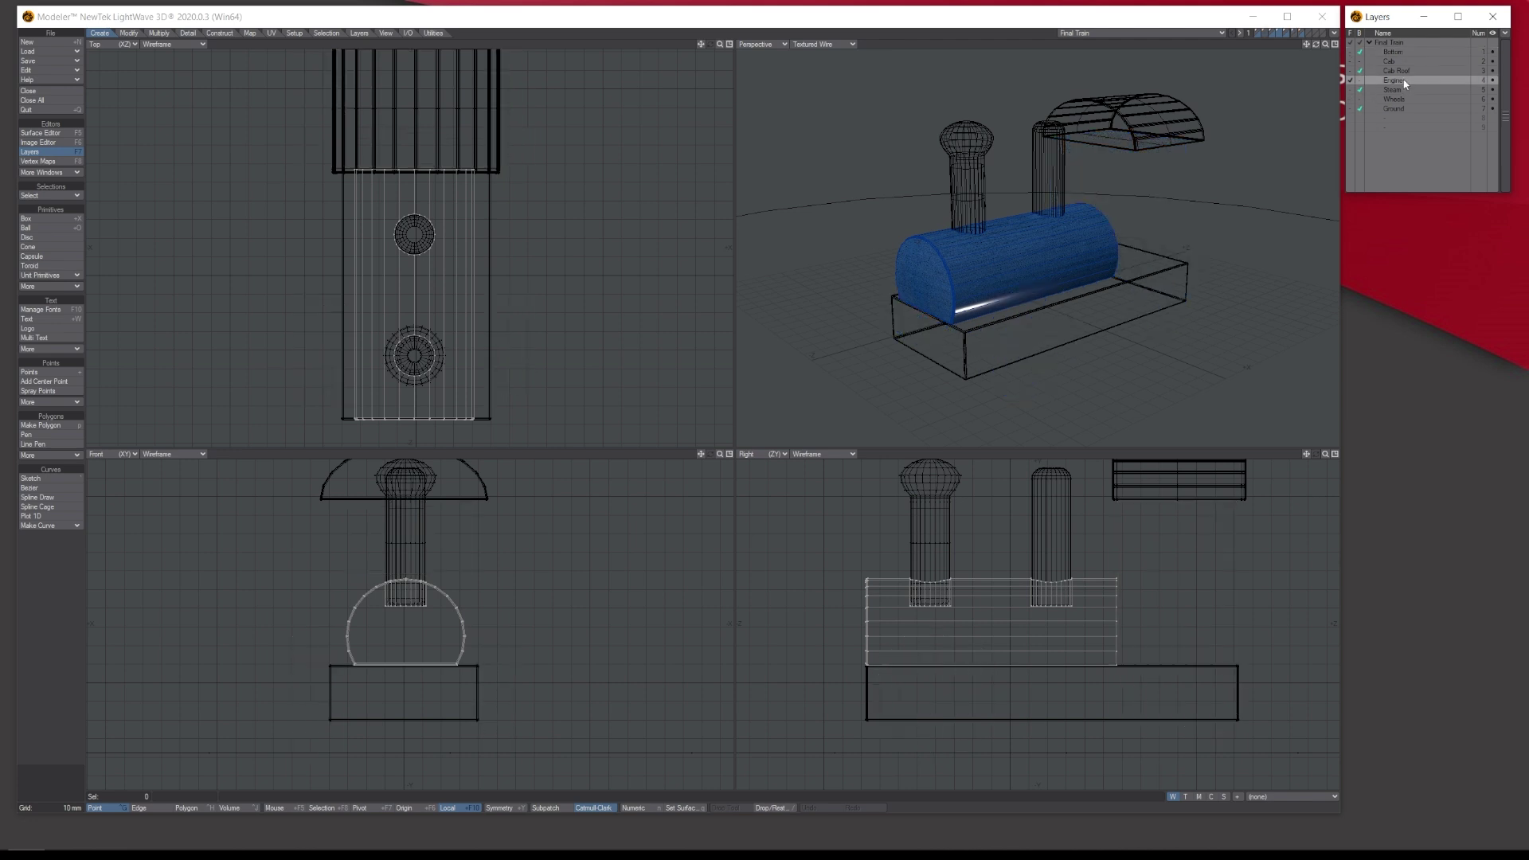
left_click(1394, 109)
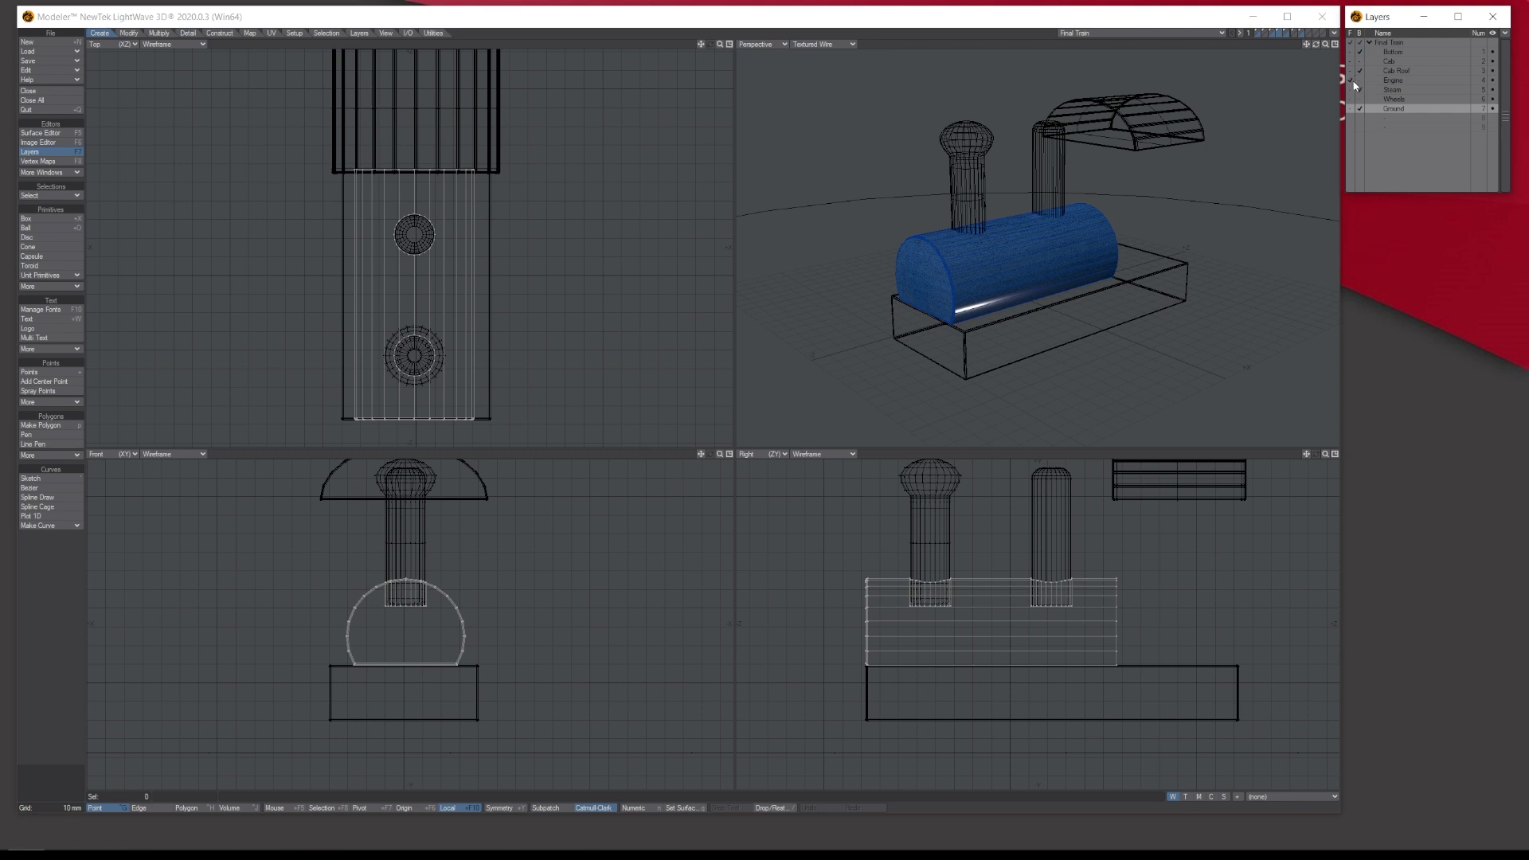
left_click(1354, 62)
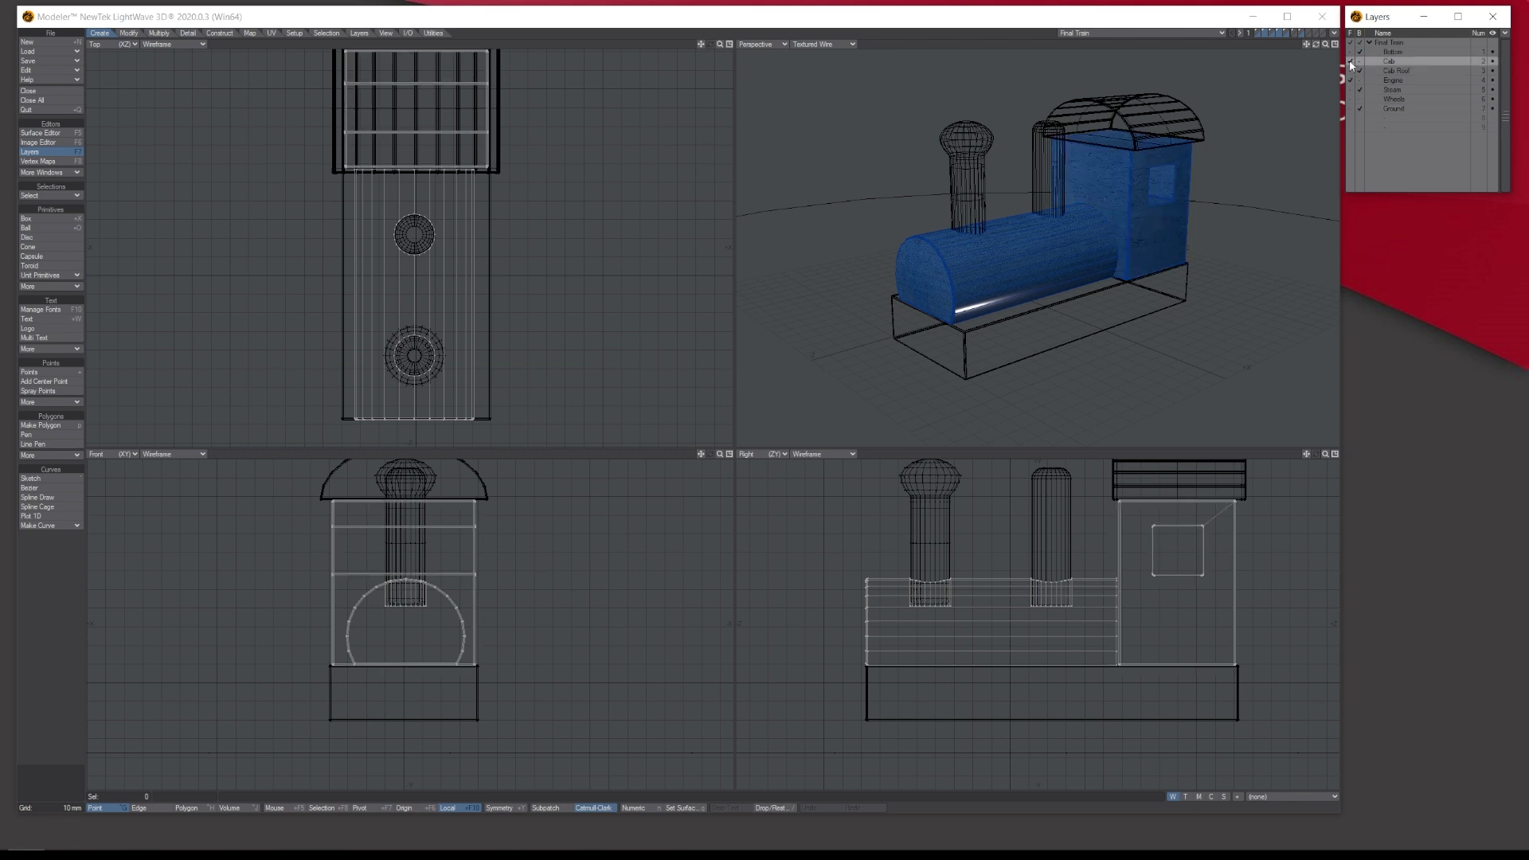
left_click(1351, 79)
left_click(1352, 61)
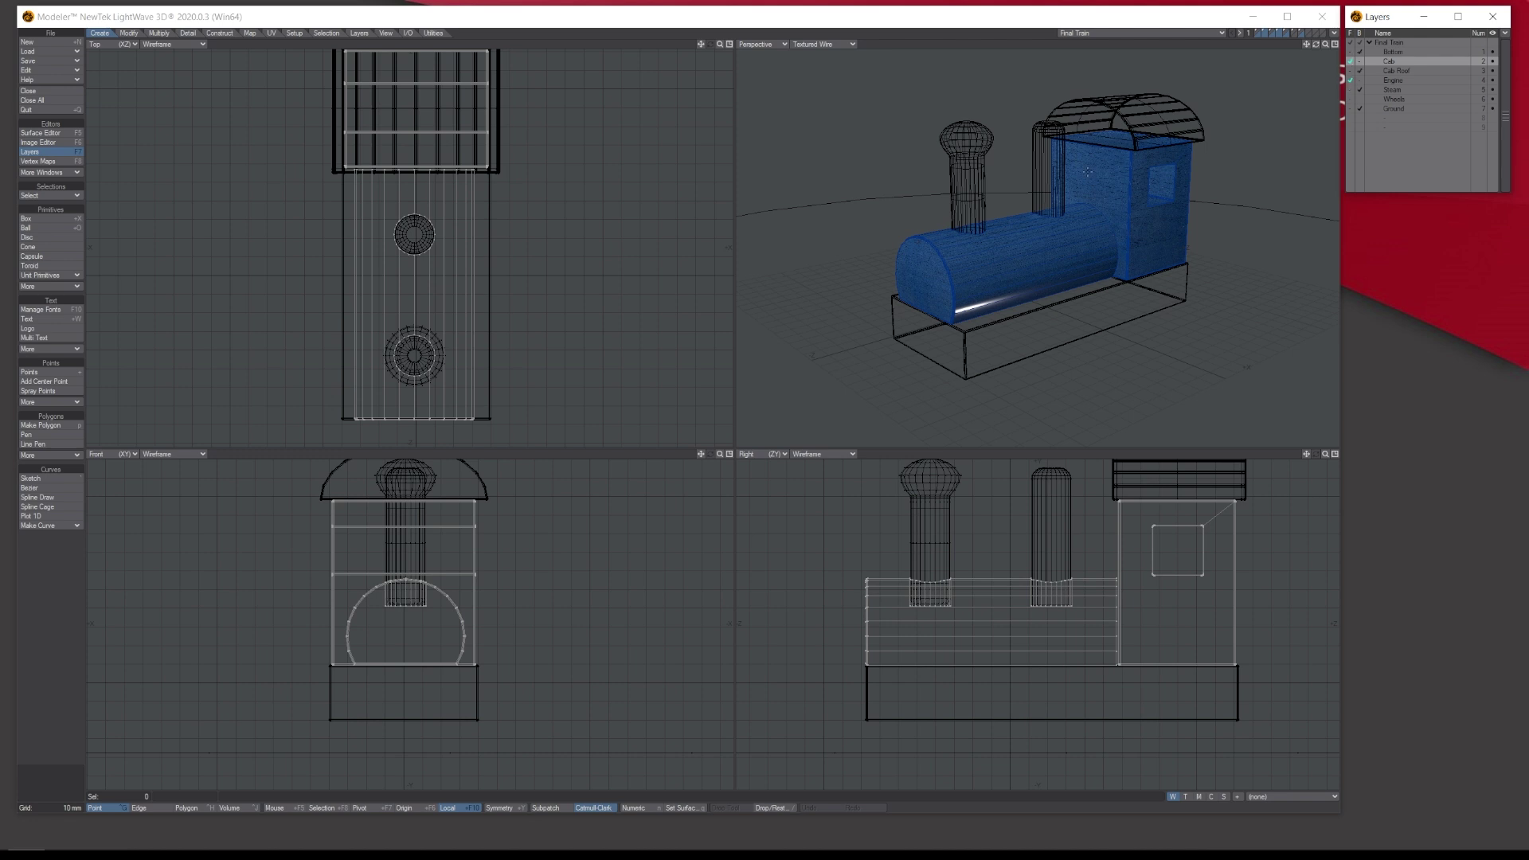
Clear all background layers and add the Bottom layer to the foreground beside Cab and Engine.
left_click(1390, 97)
left_click(1373, 72)
left_click(1373, 72)
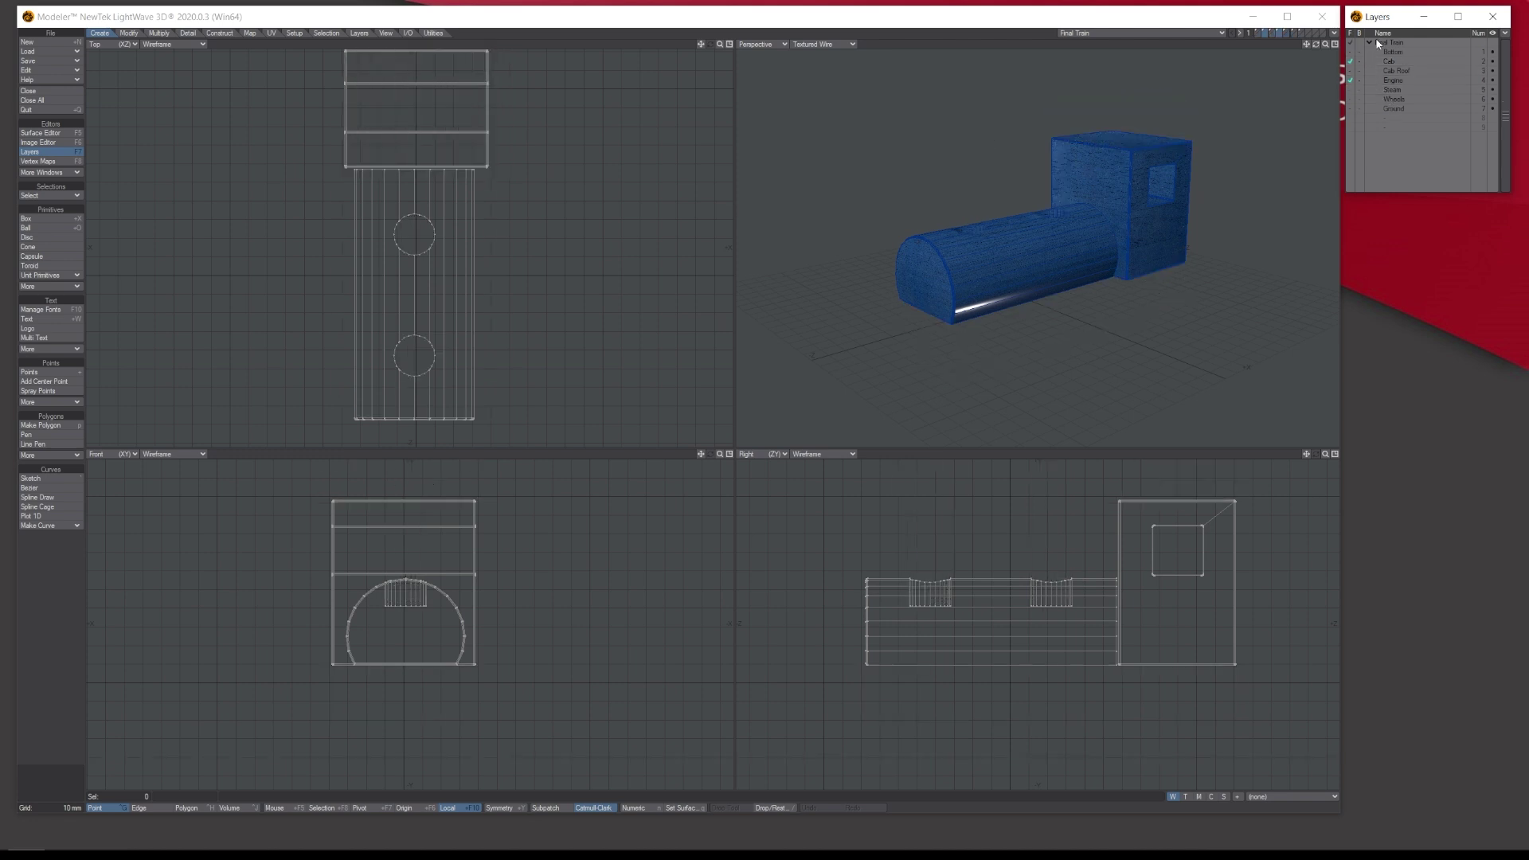
left_click(1379, 52, "shift")
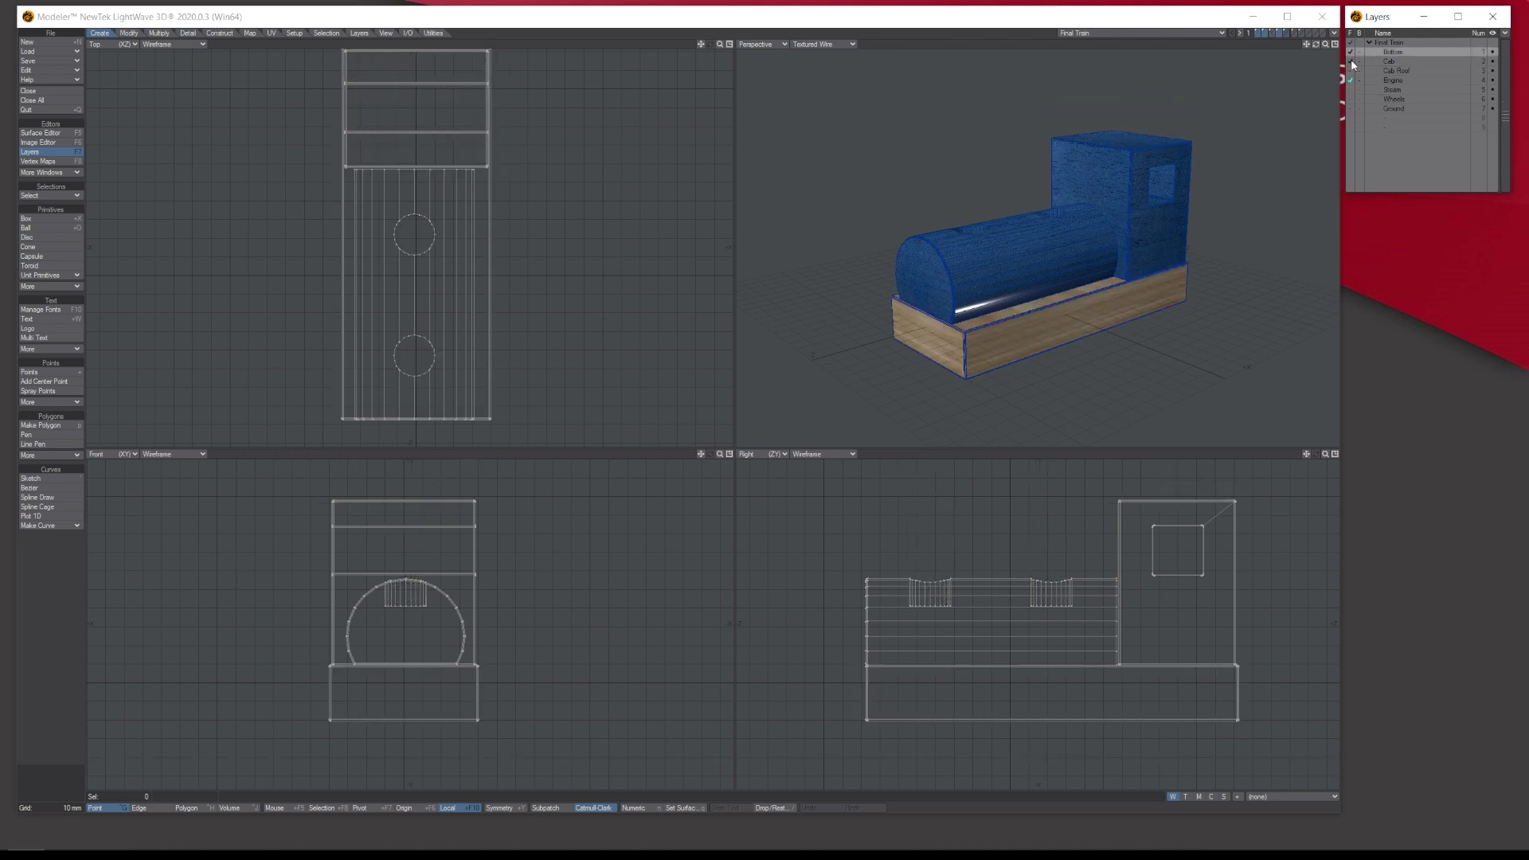
View the Cab Roof, chimney and Ground layers individually, and display the complete train again.
left_click(1394, 71)
left_click(1394, 90)
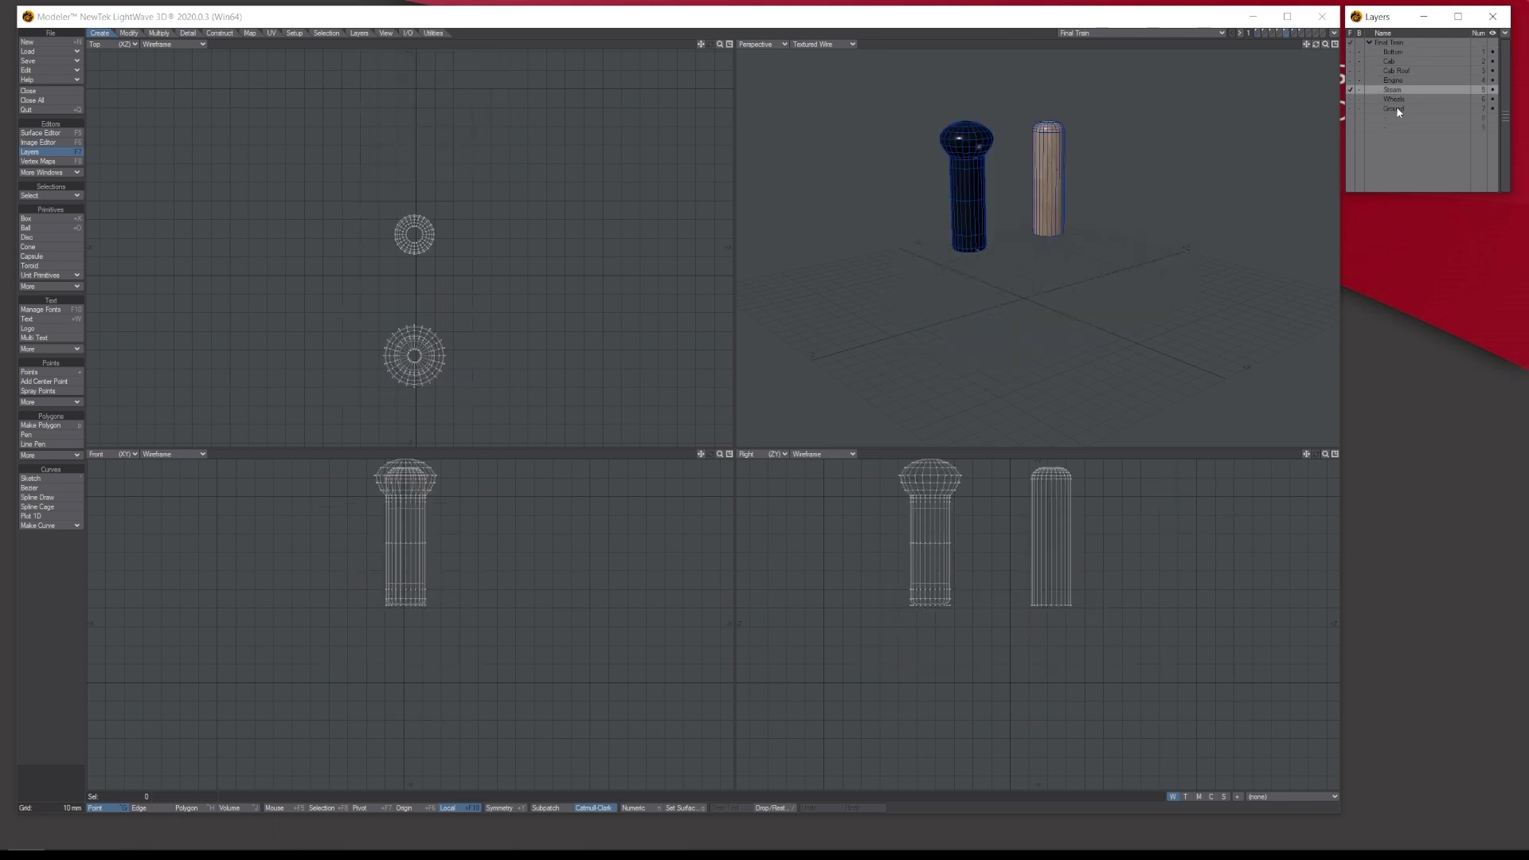
left_click(1395, 107)
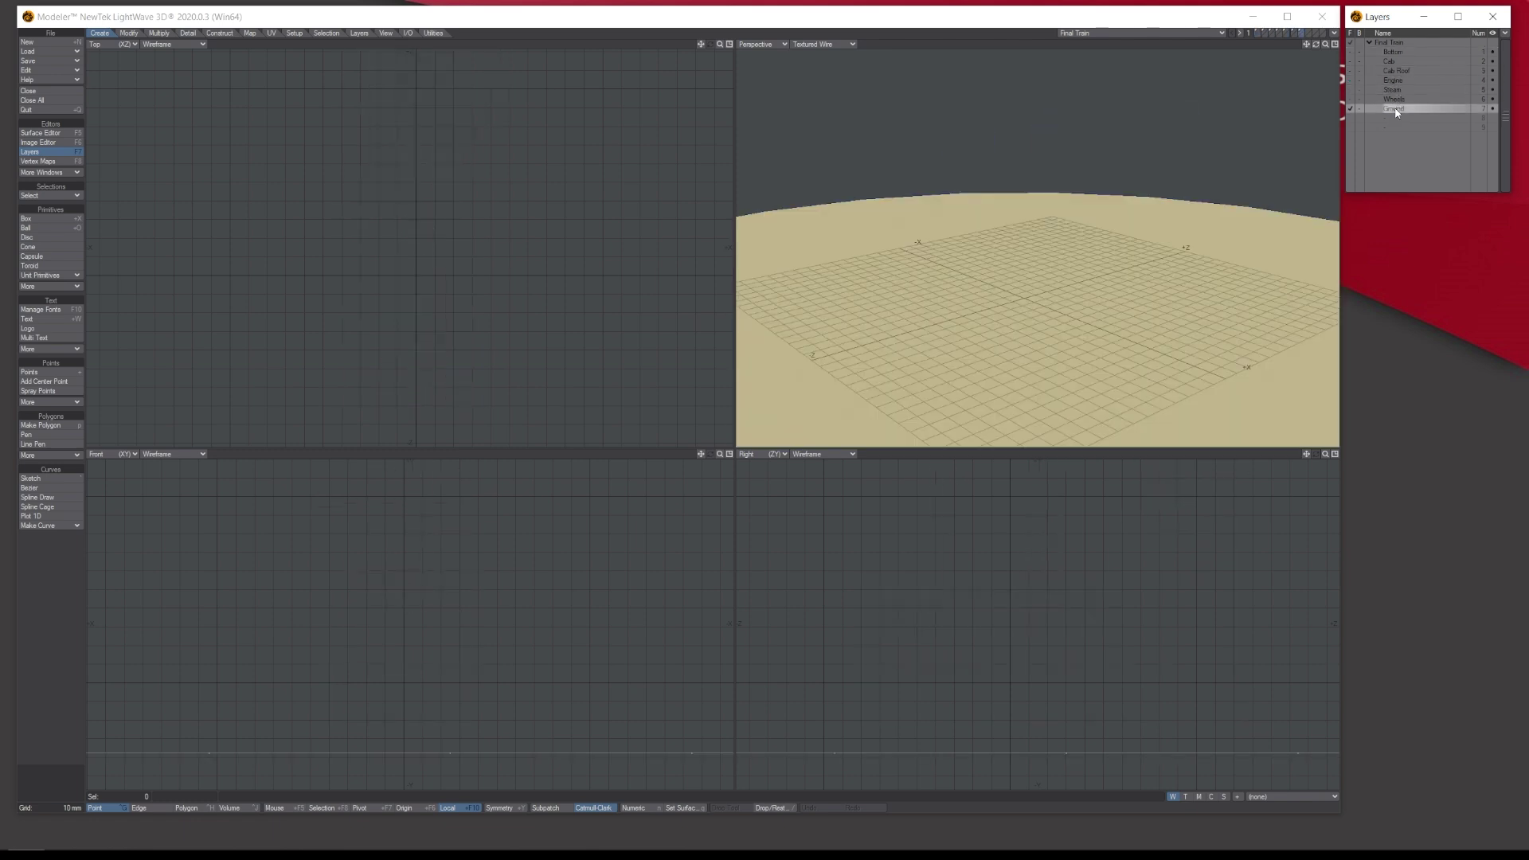
left_click(1353, 42)
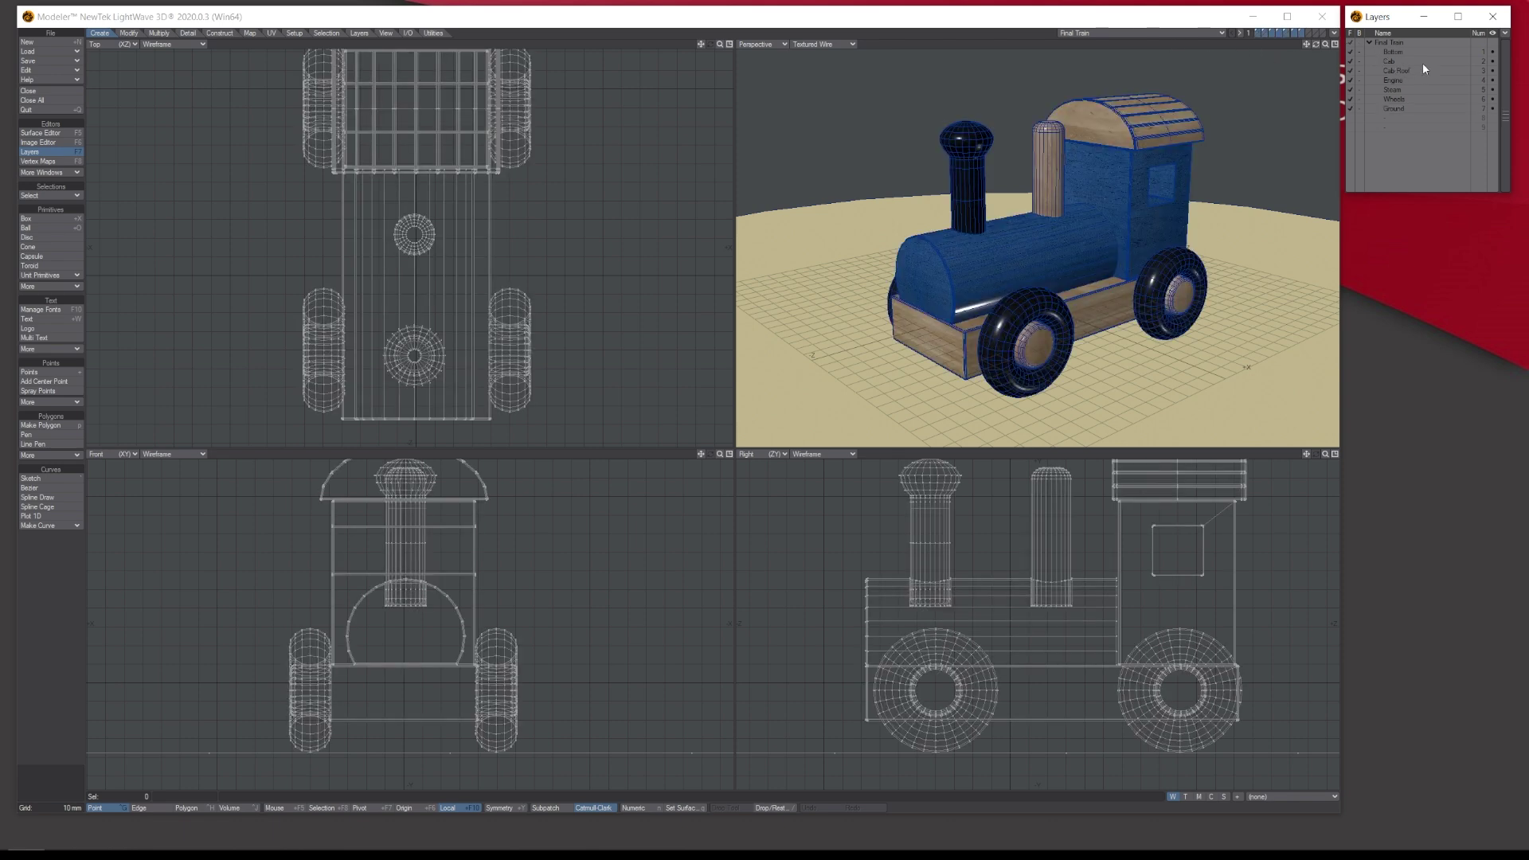
Open the Bottom layer's name and parent settings and accept them as they are.
left_click(1397, 52)
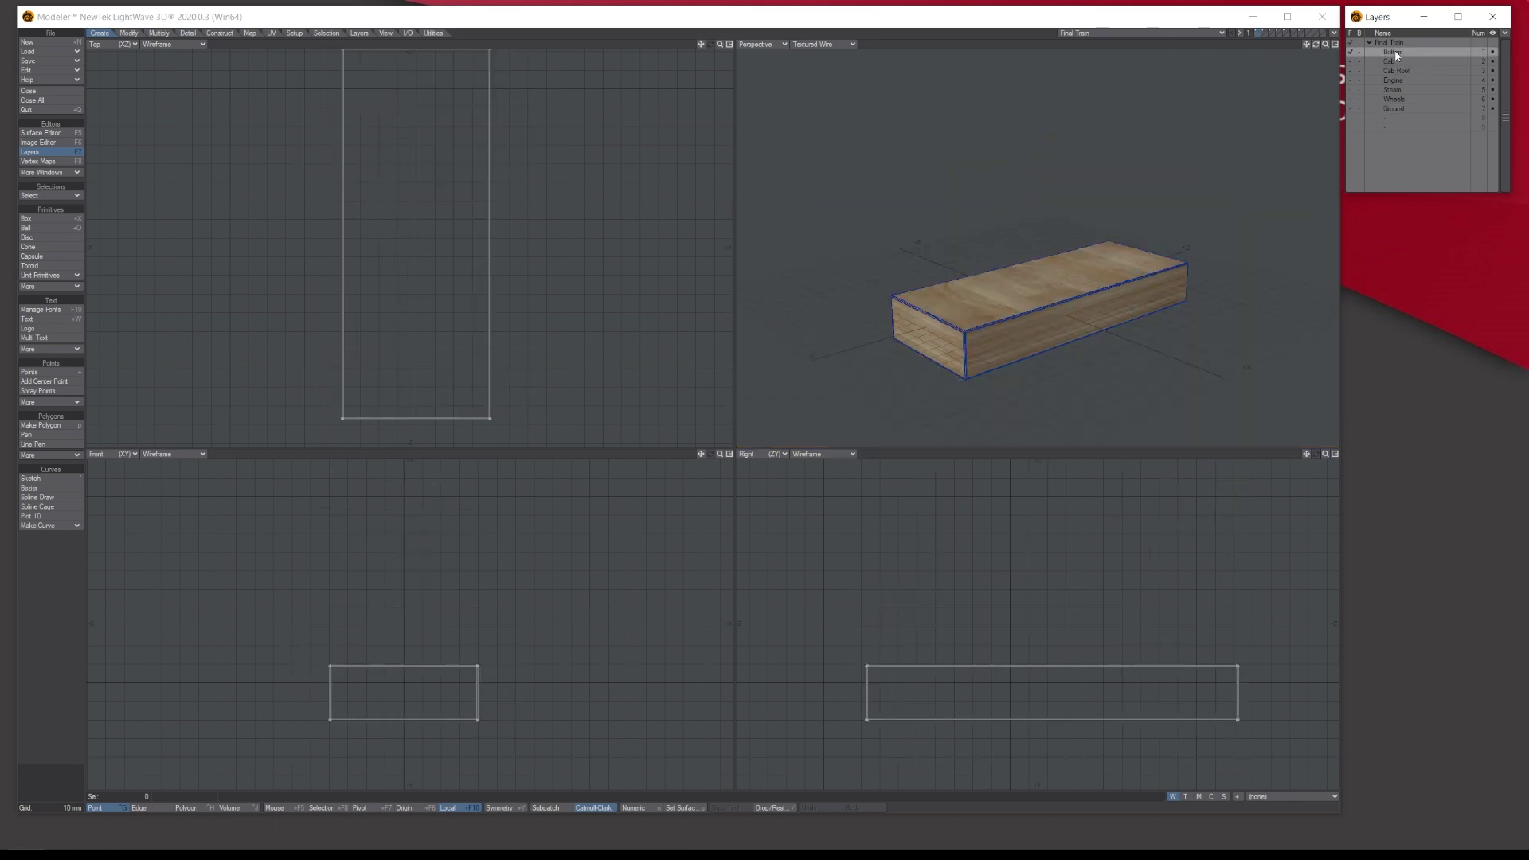
double_click(1397, 53)
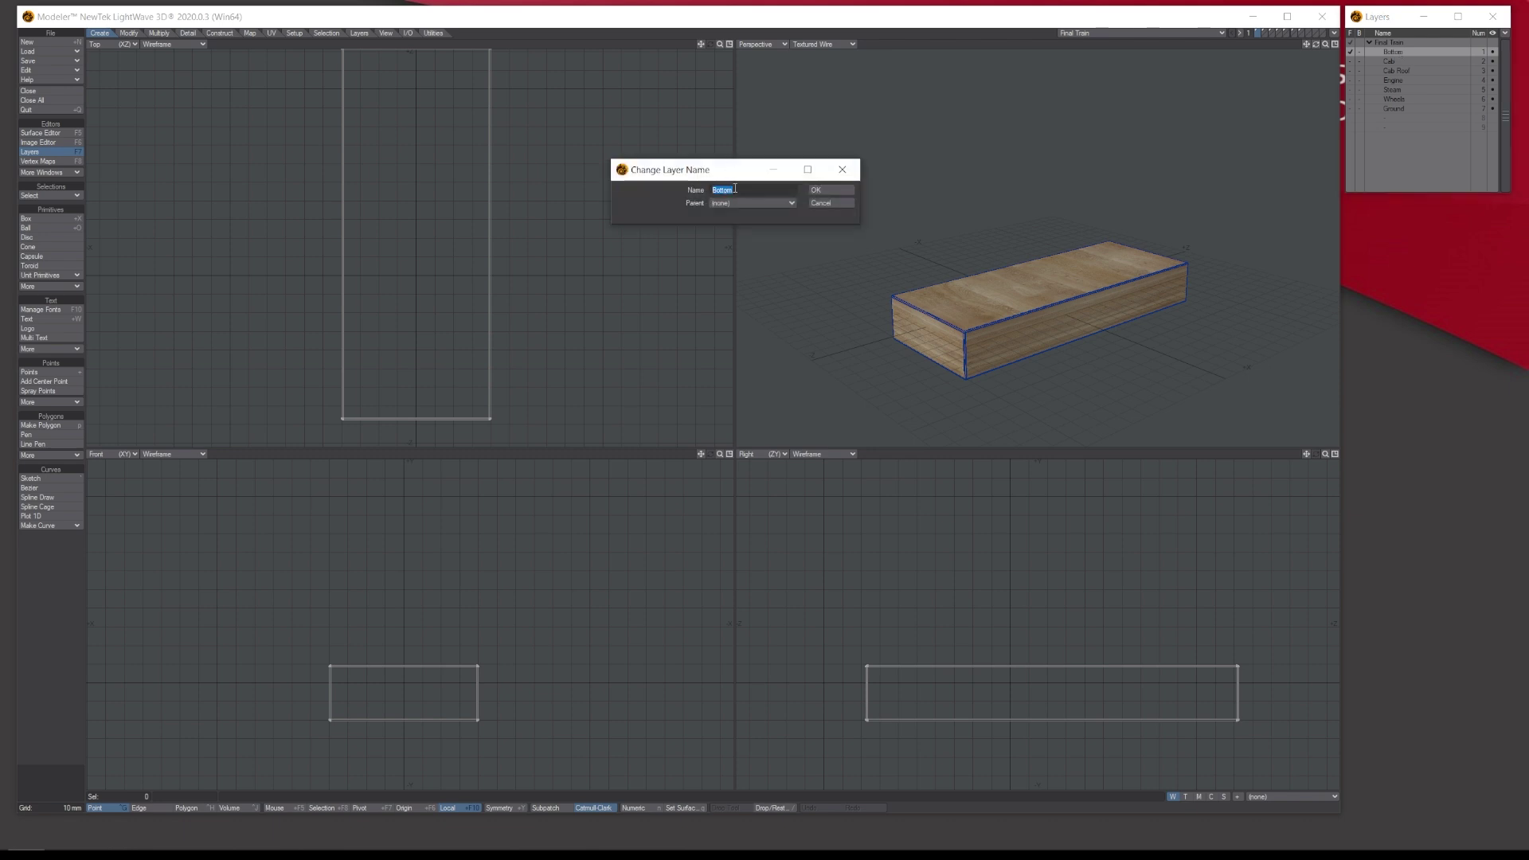
left_click(832, 190)
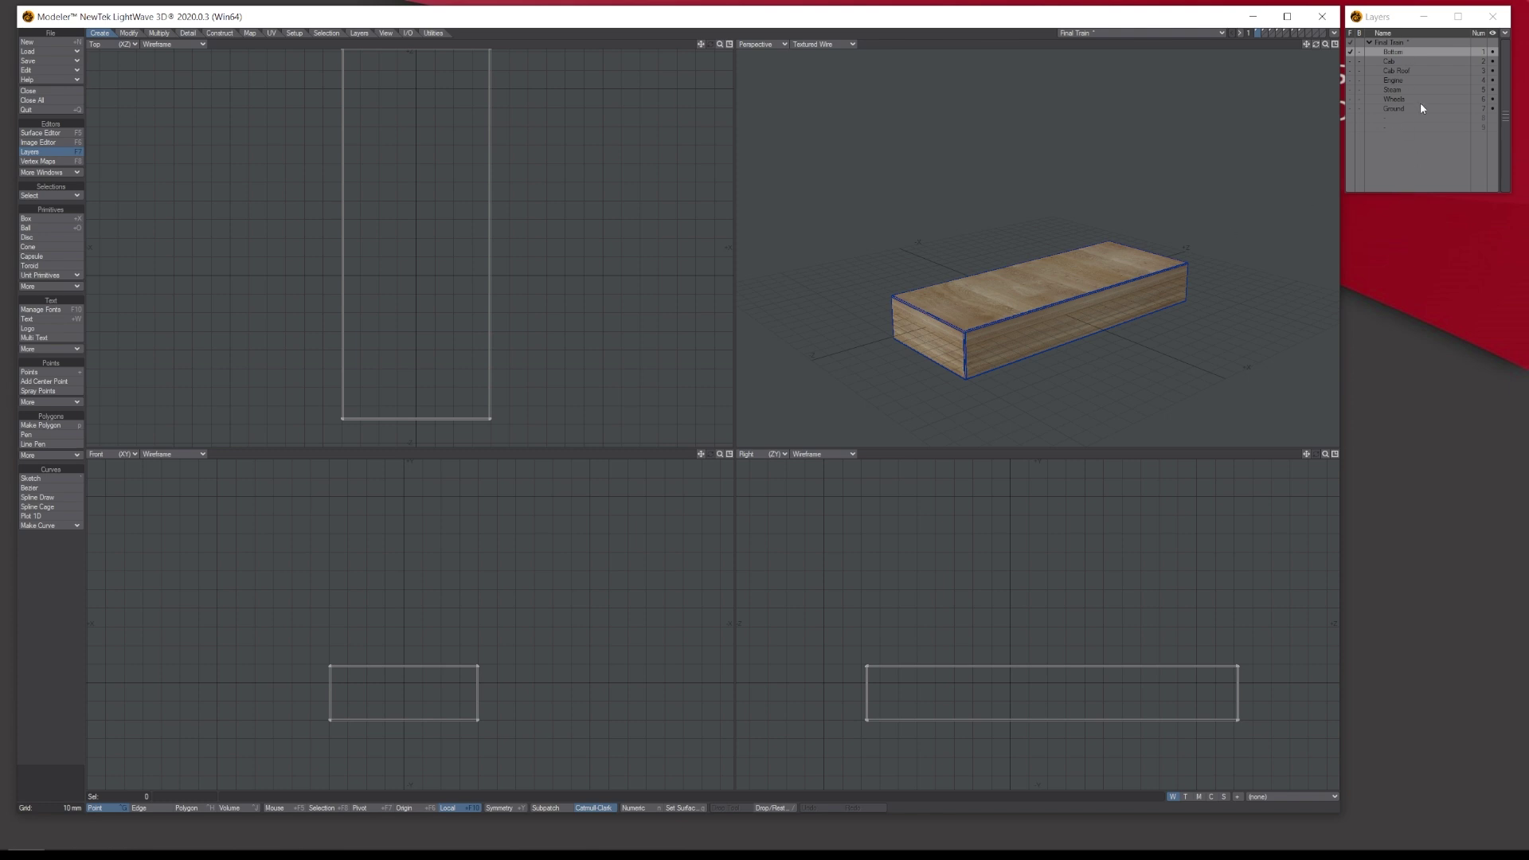
Step through the individual layers from Wheels up to Bottom, and bring every layer back to the foreground.
left_click(1390, 98)
left_click(1393, 80)
left_click(1396, 71)
left_click(1392, 62)
left_click(1392, 51)
left_click(1351, 42)
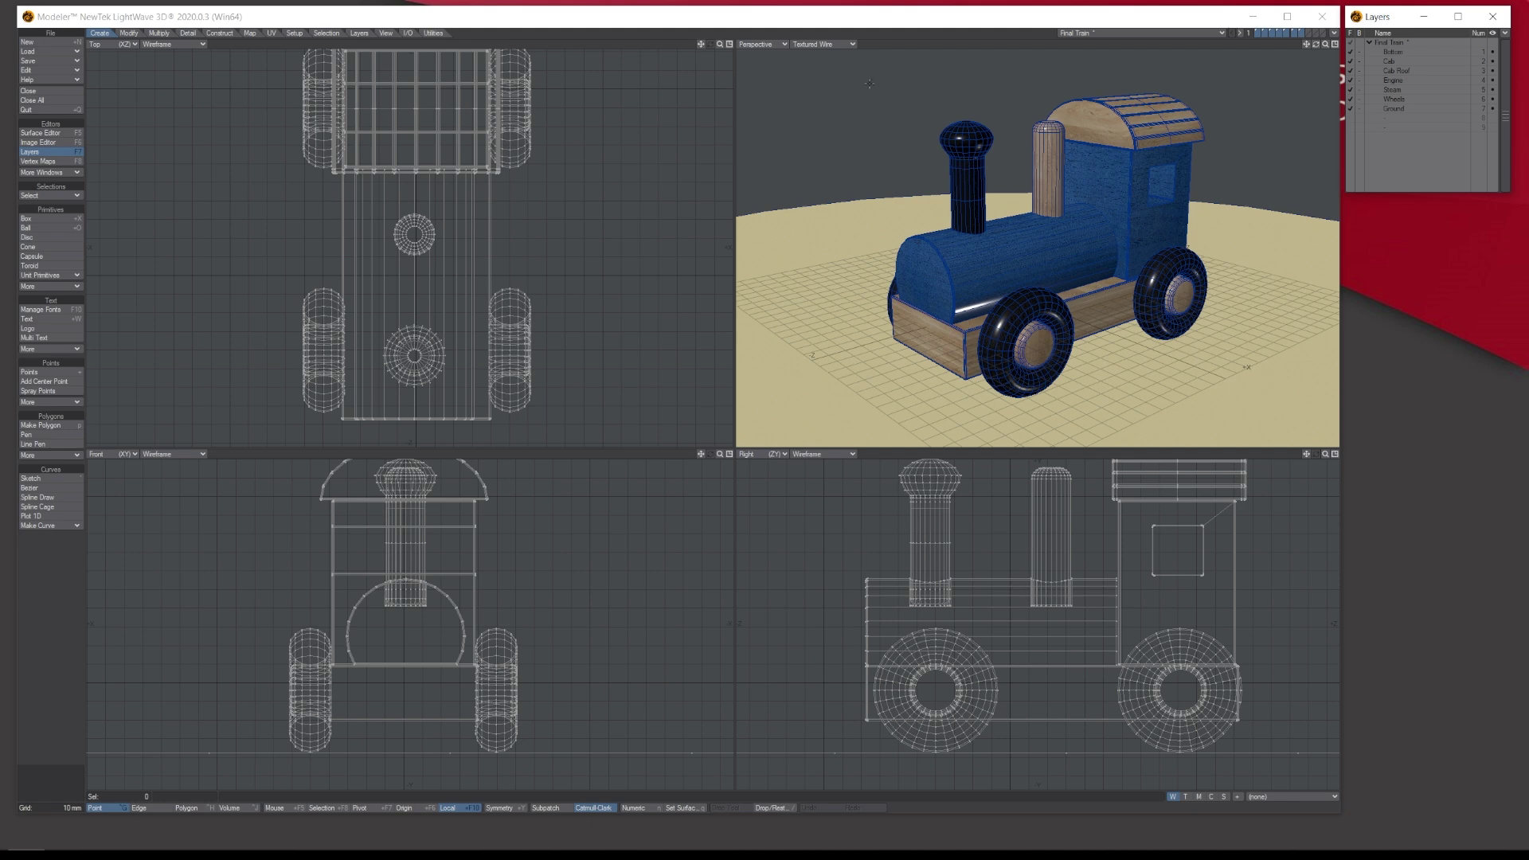
Try the Wireframe Shade, Hidden Line, Wireframe and Weight Shade render styles in the Perspective viewport.
left_click(823, 46)
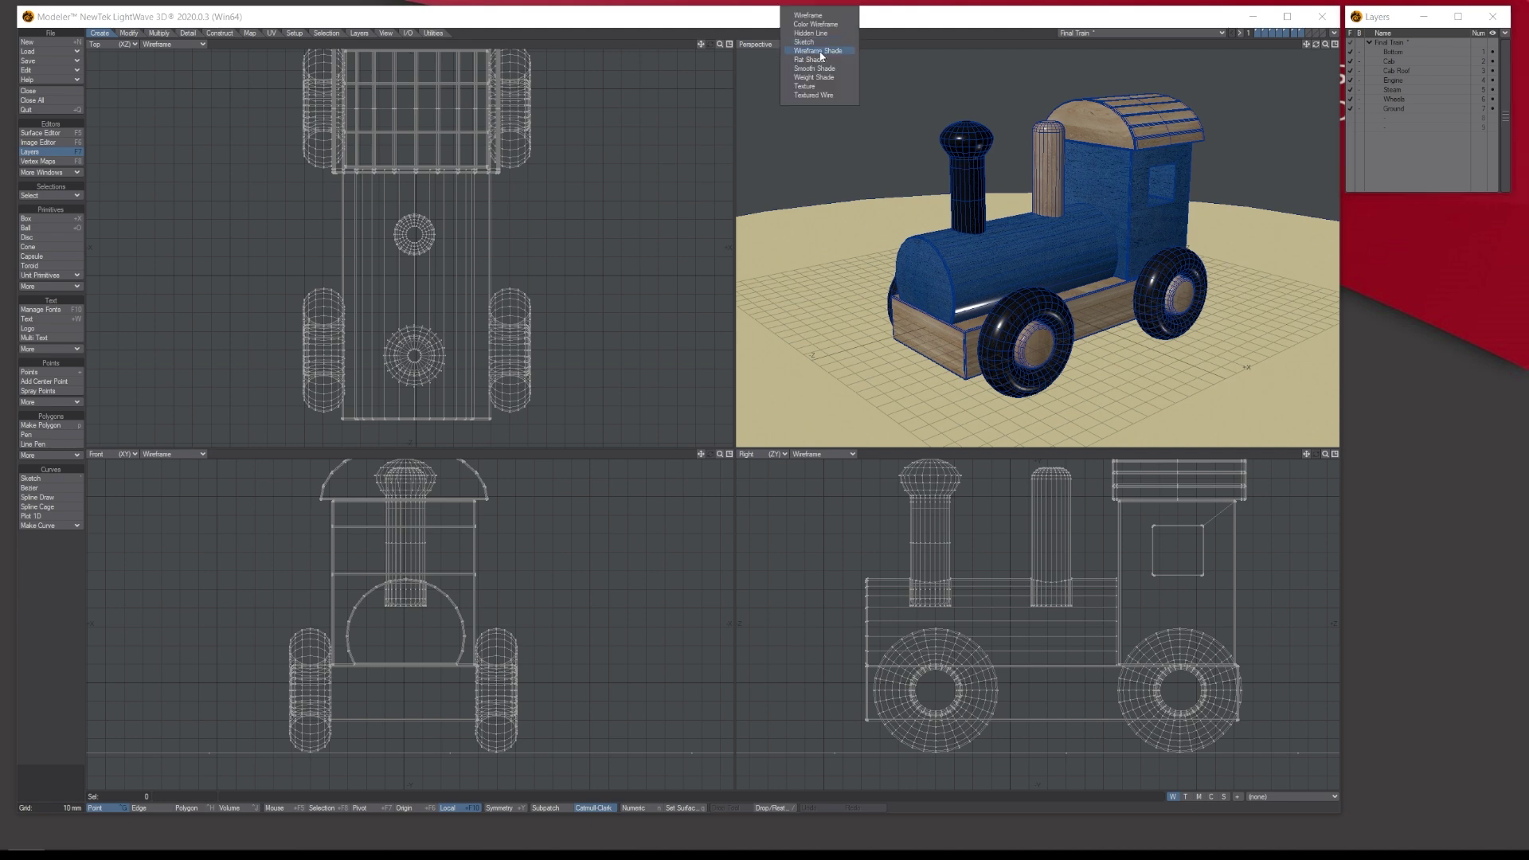
left_click(821, 51)
left_click(824, 45)
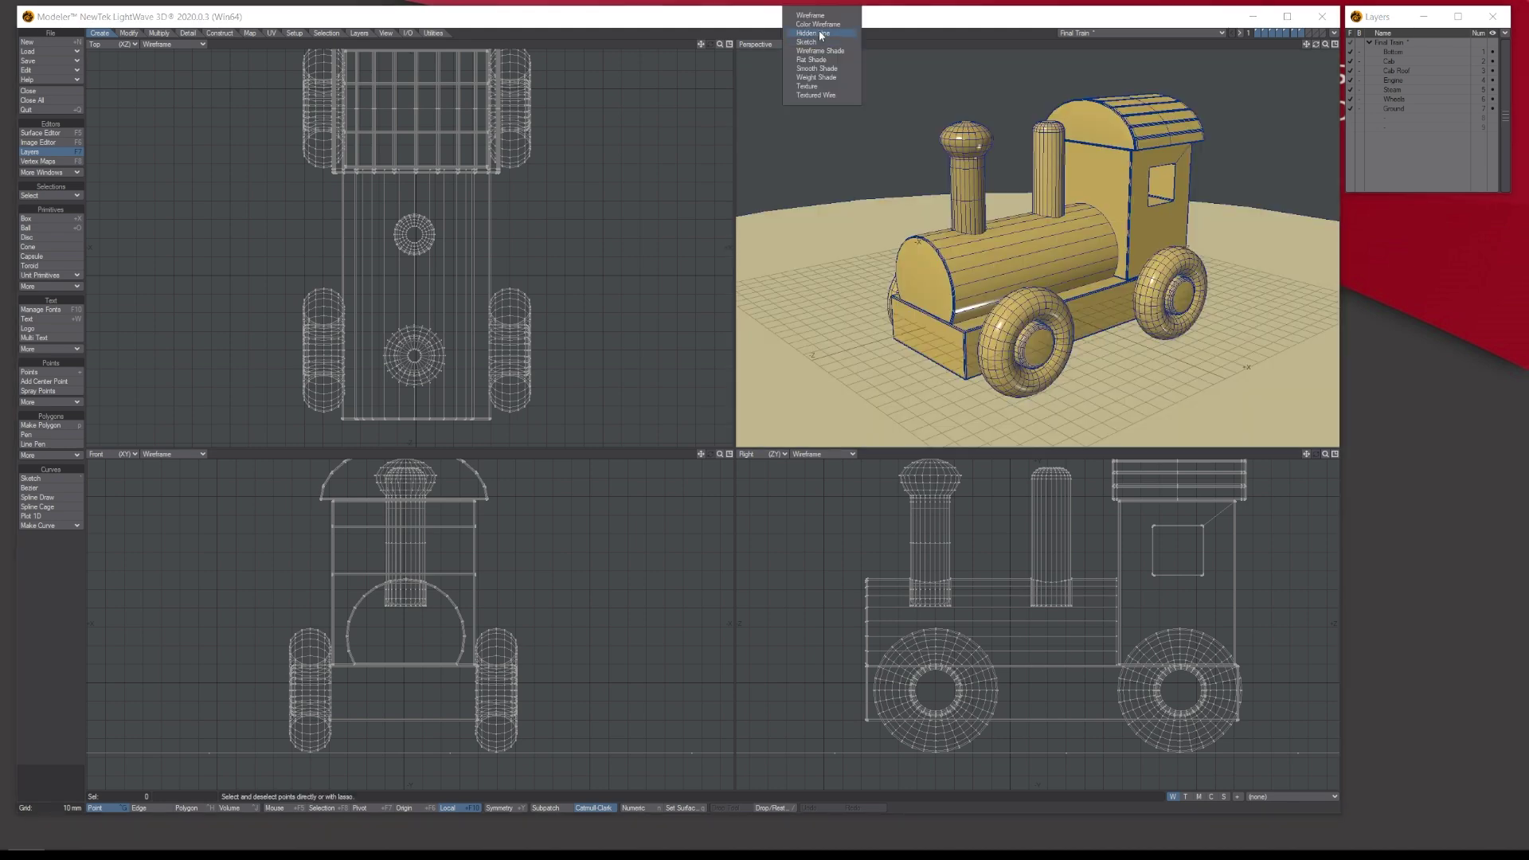
left_click(819, 31)
left_click(823, 45)
left_click(823, 49)
left_click(823, 45)
left_click(821, 40)
left_click(822, 44)
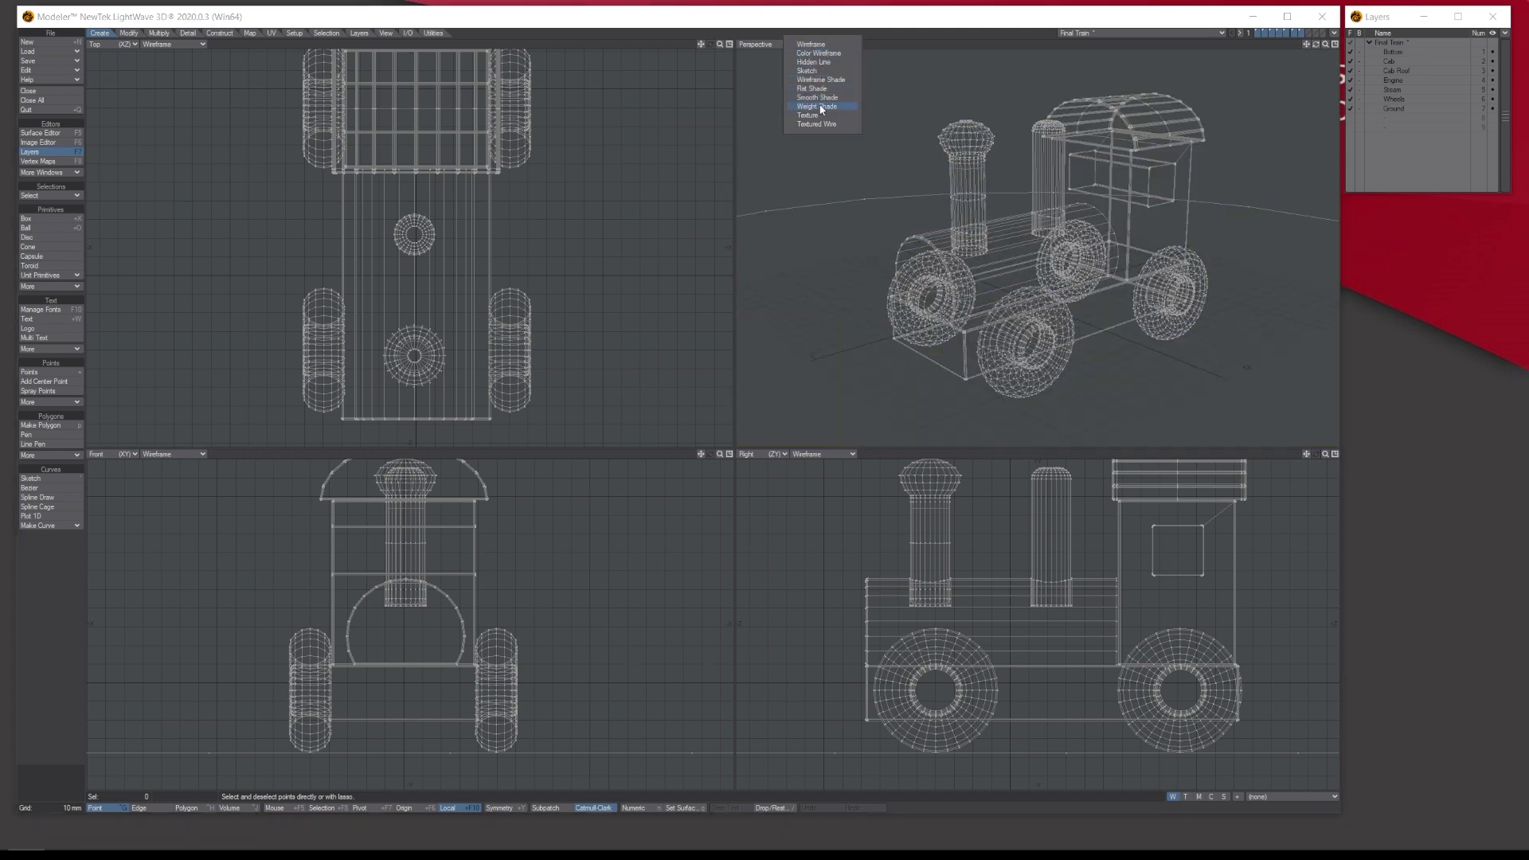
left_click(823, 110)
Compare the Texture and Smooth Shade render styles on the train in the Perspective viewport, and return it to Textured Wire.
left_click(823, 45)
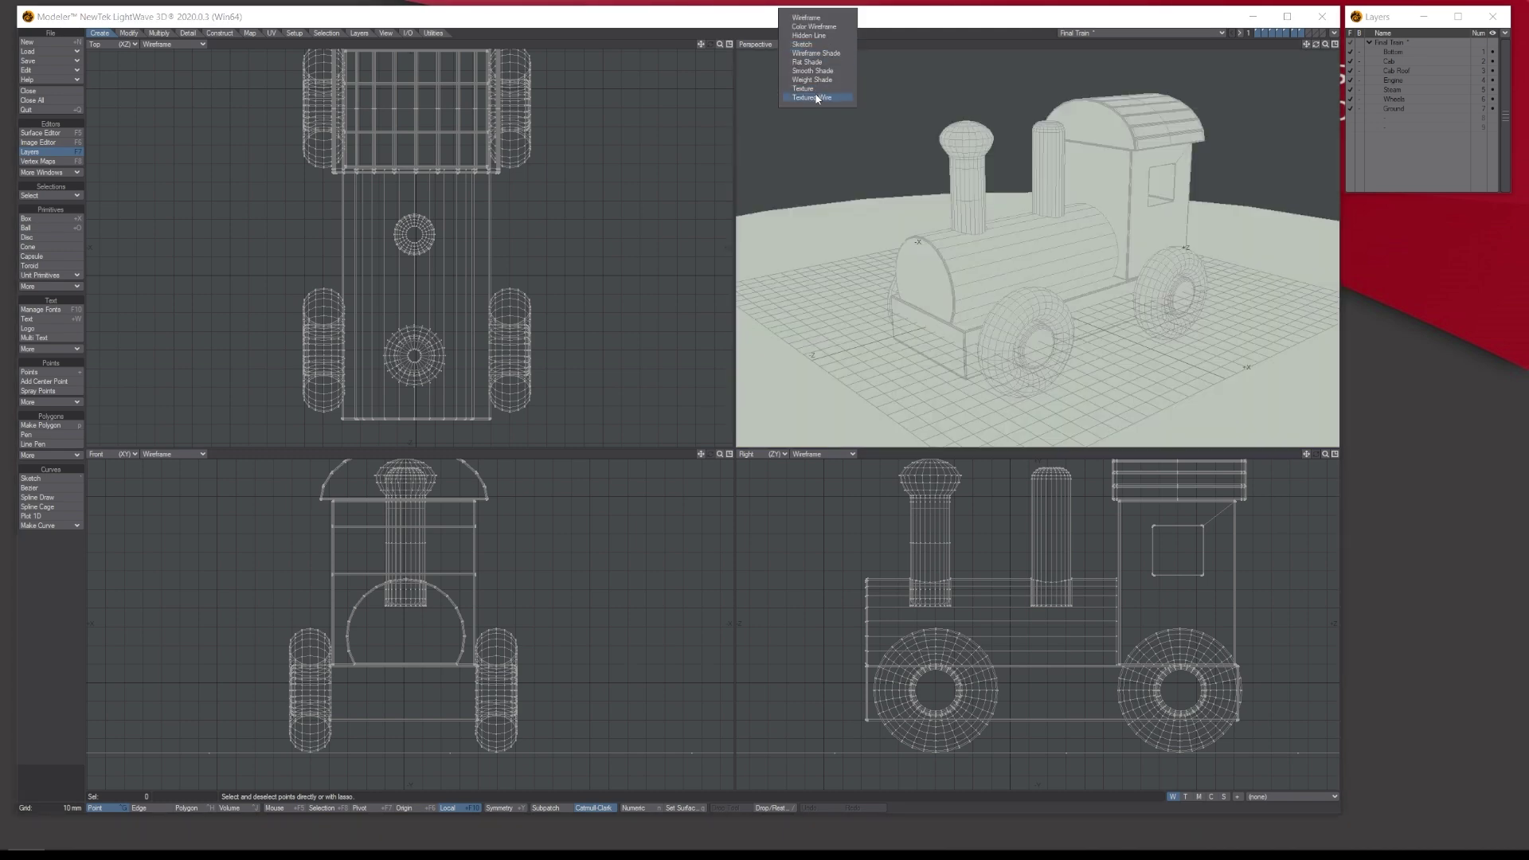
left_click(818, 89)
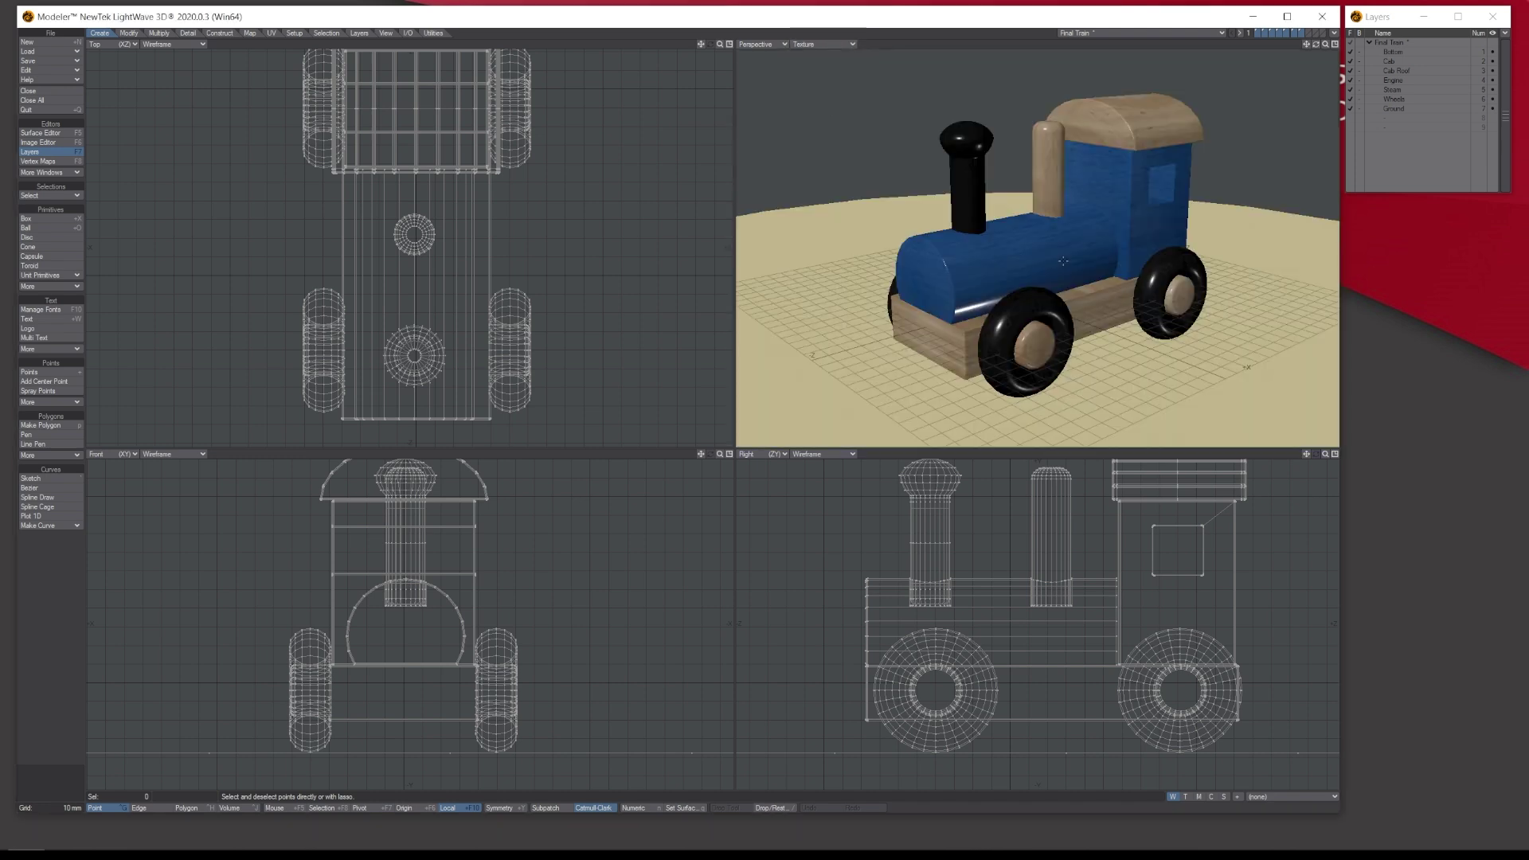
left_click(824, 44)
left_click(821, 94)
left_click(824, 45)
left_click(820, 67)
left_click(822, 45)
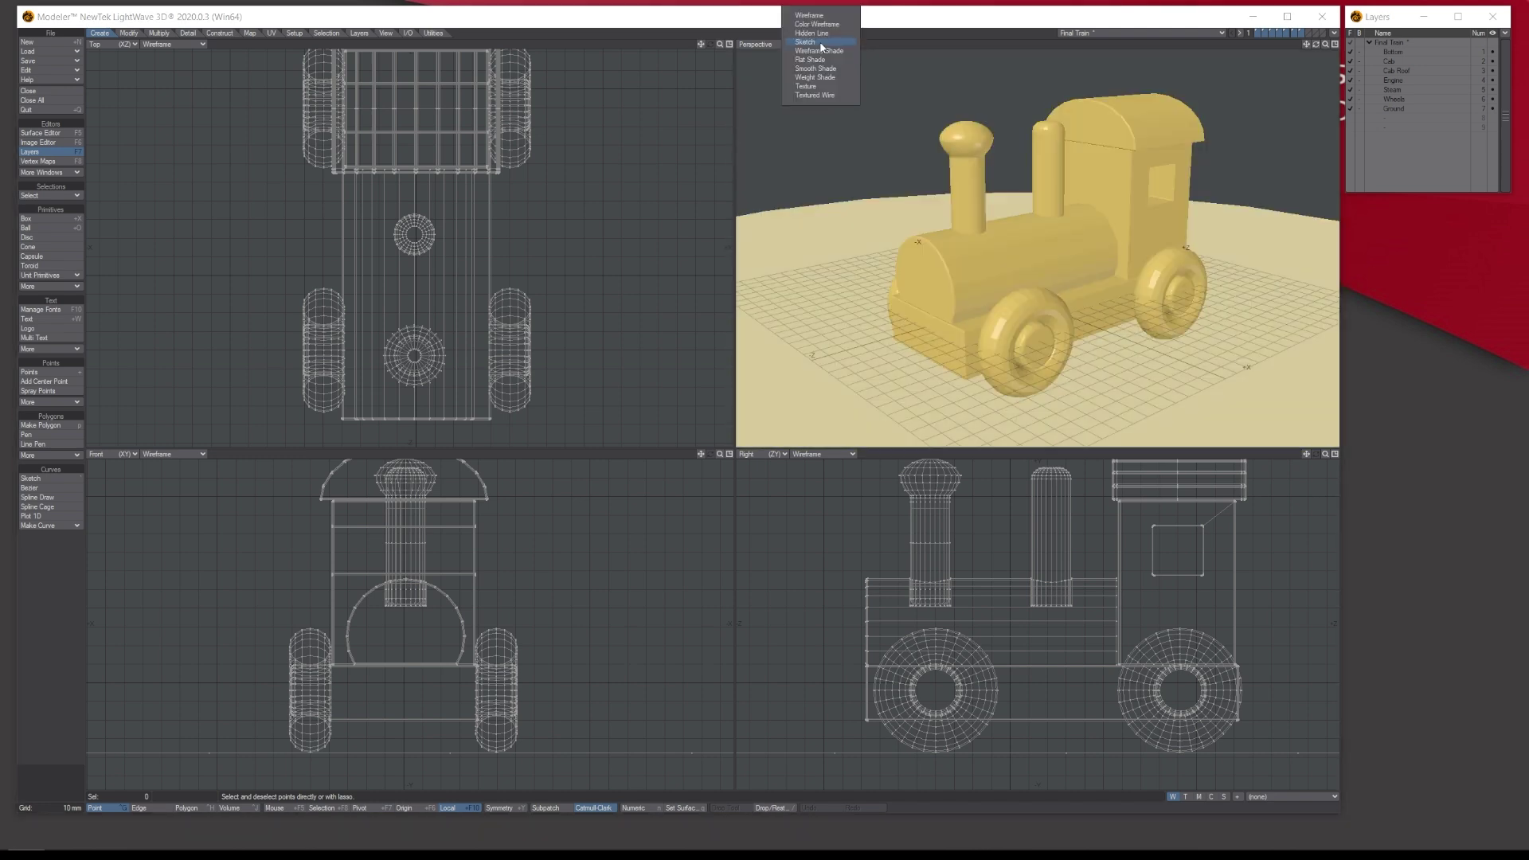
left_click(821, 95)
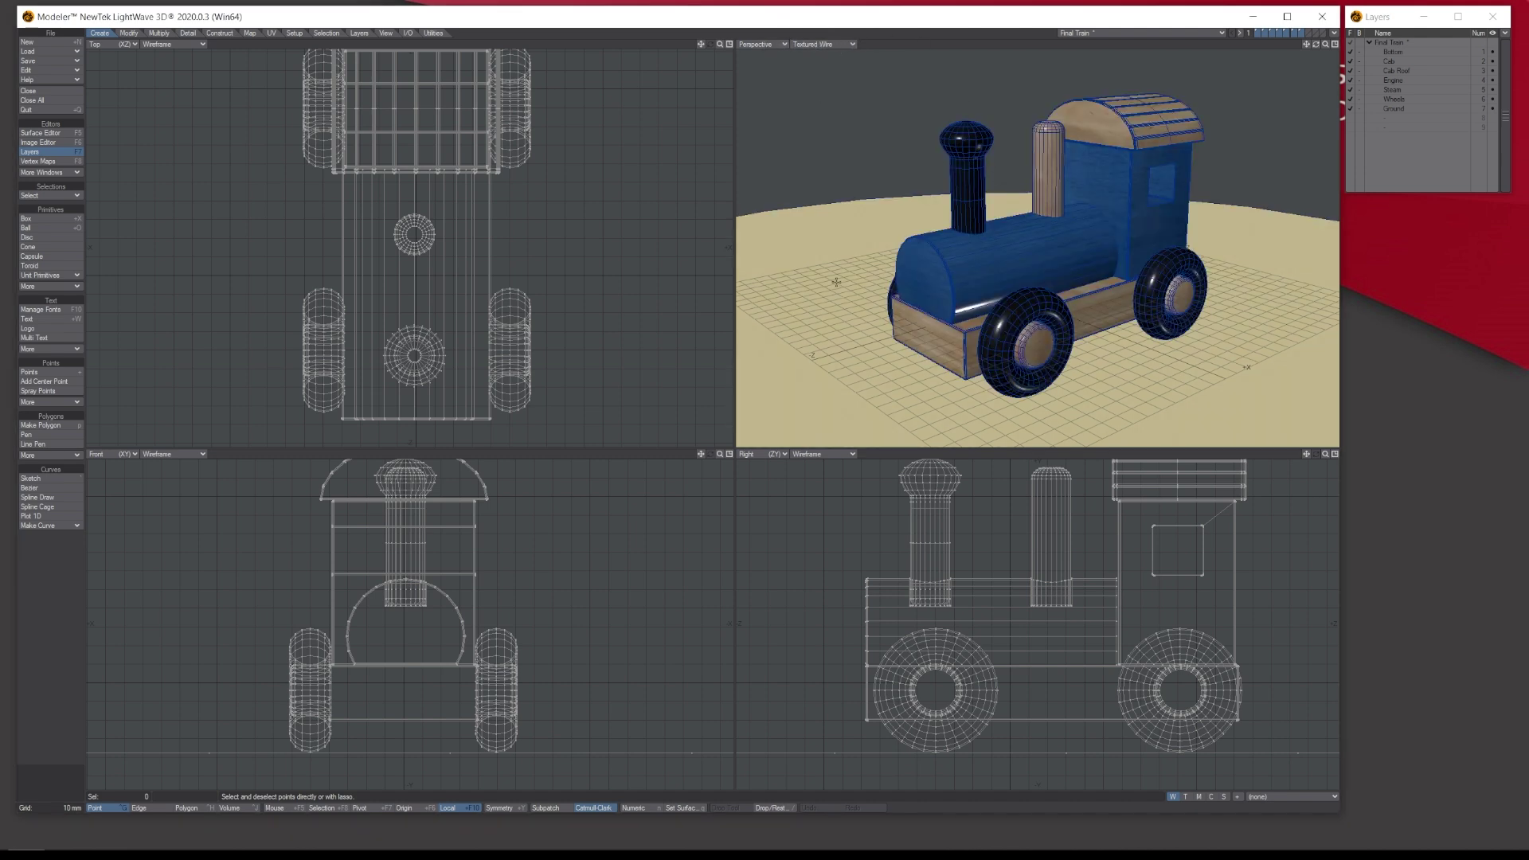
Switch the Perspective viewport to the Right and Bottom views, return it to Perspective, and orbit around the train.
left_click(771, 43)
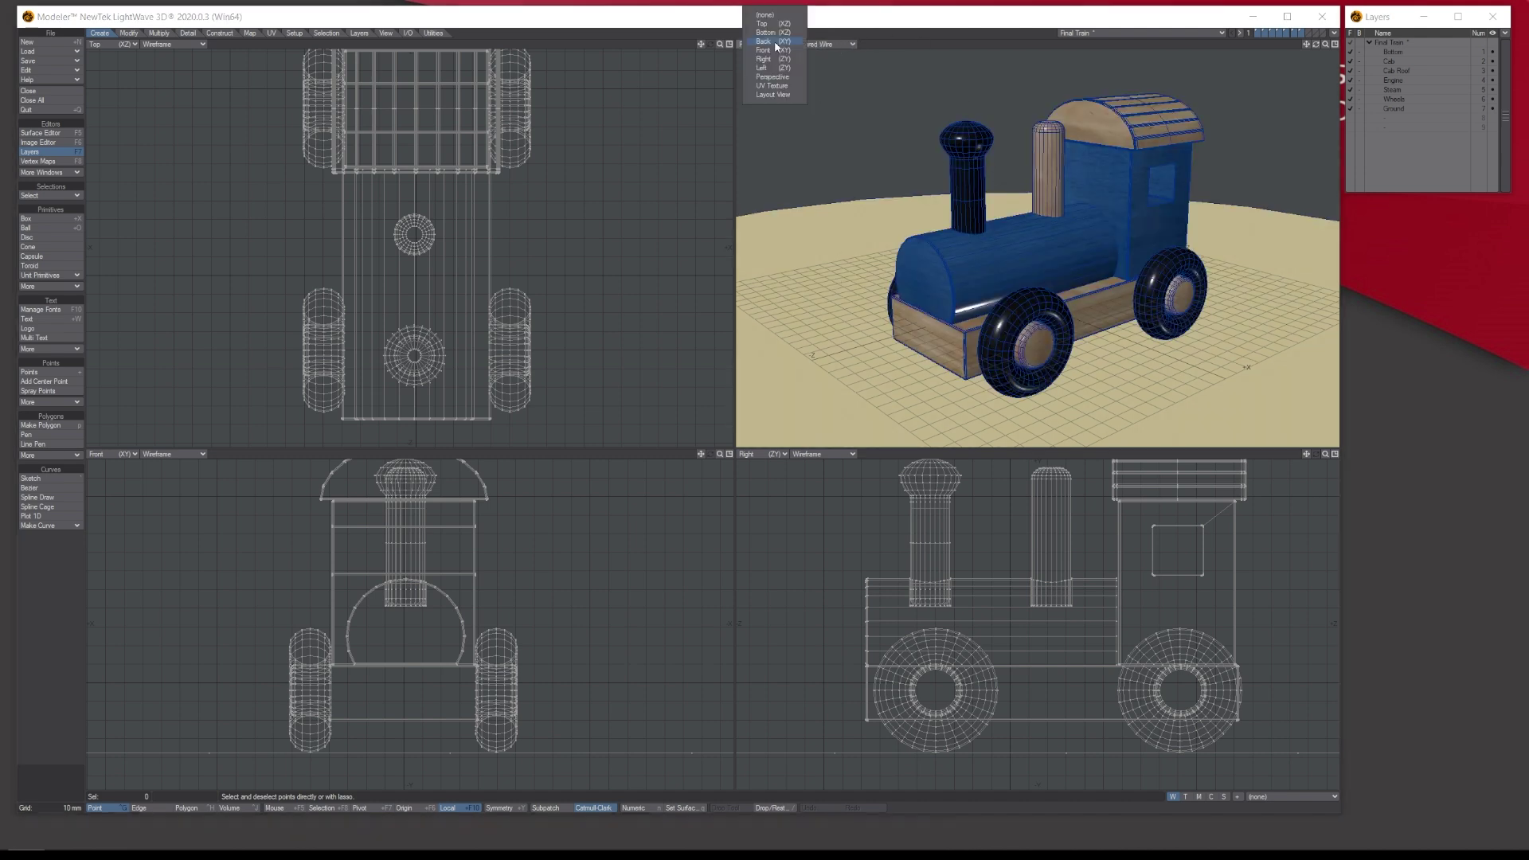
left_click(772, 59)
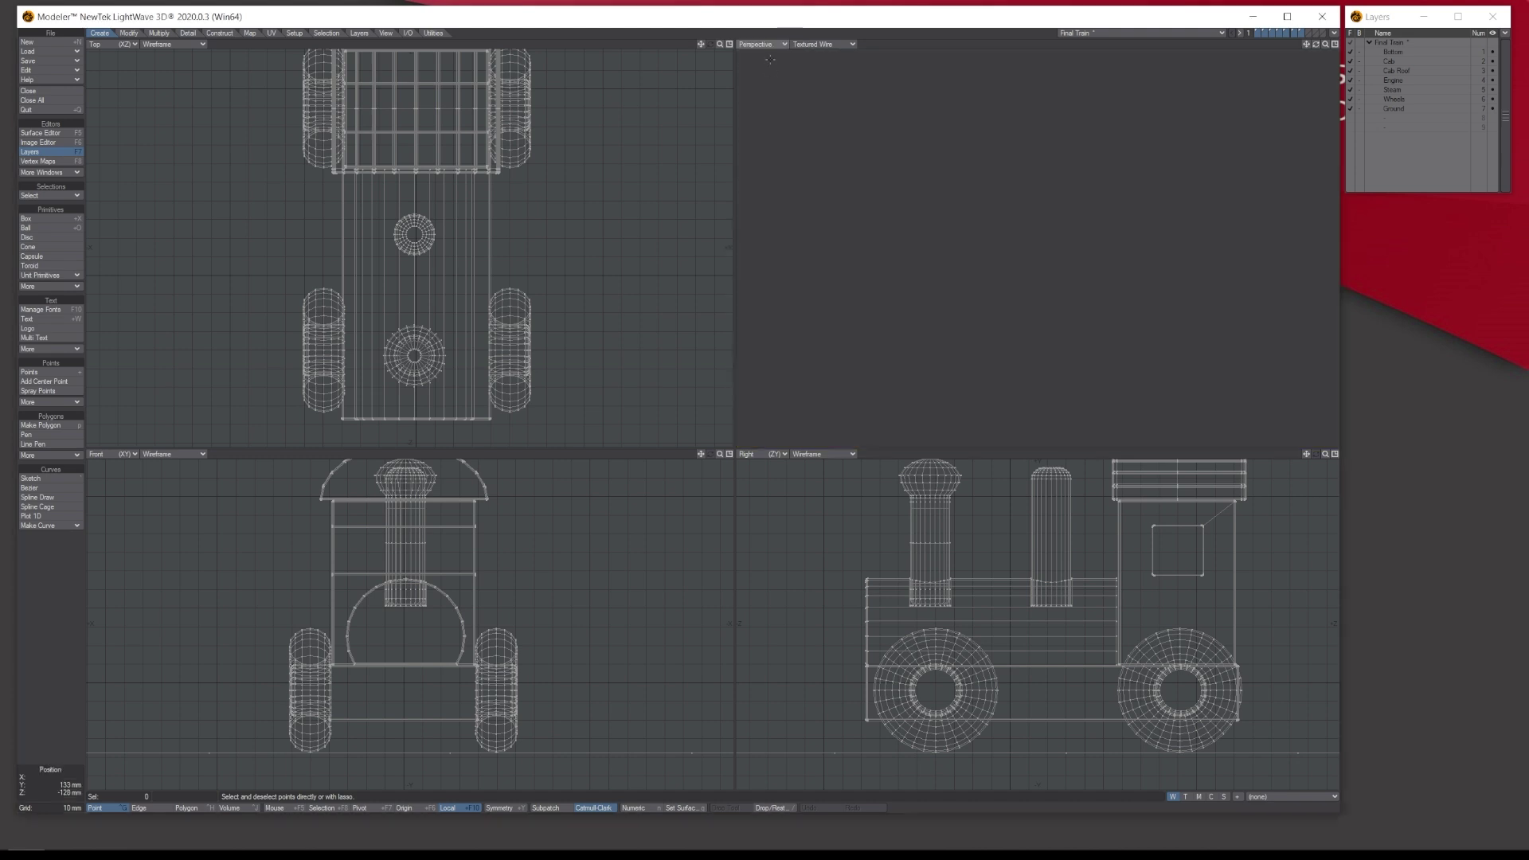
left_click(773, 31)
left_click(768, 44)
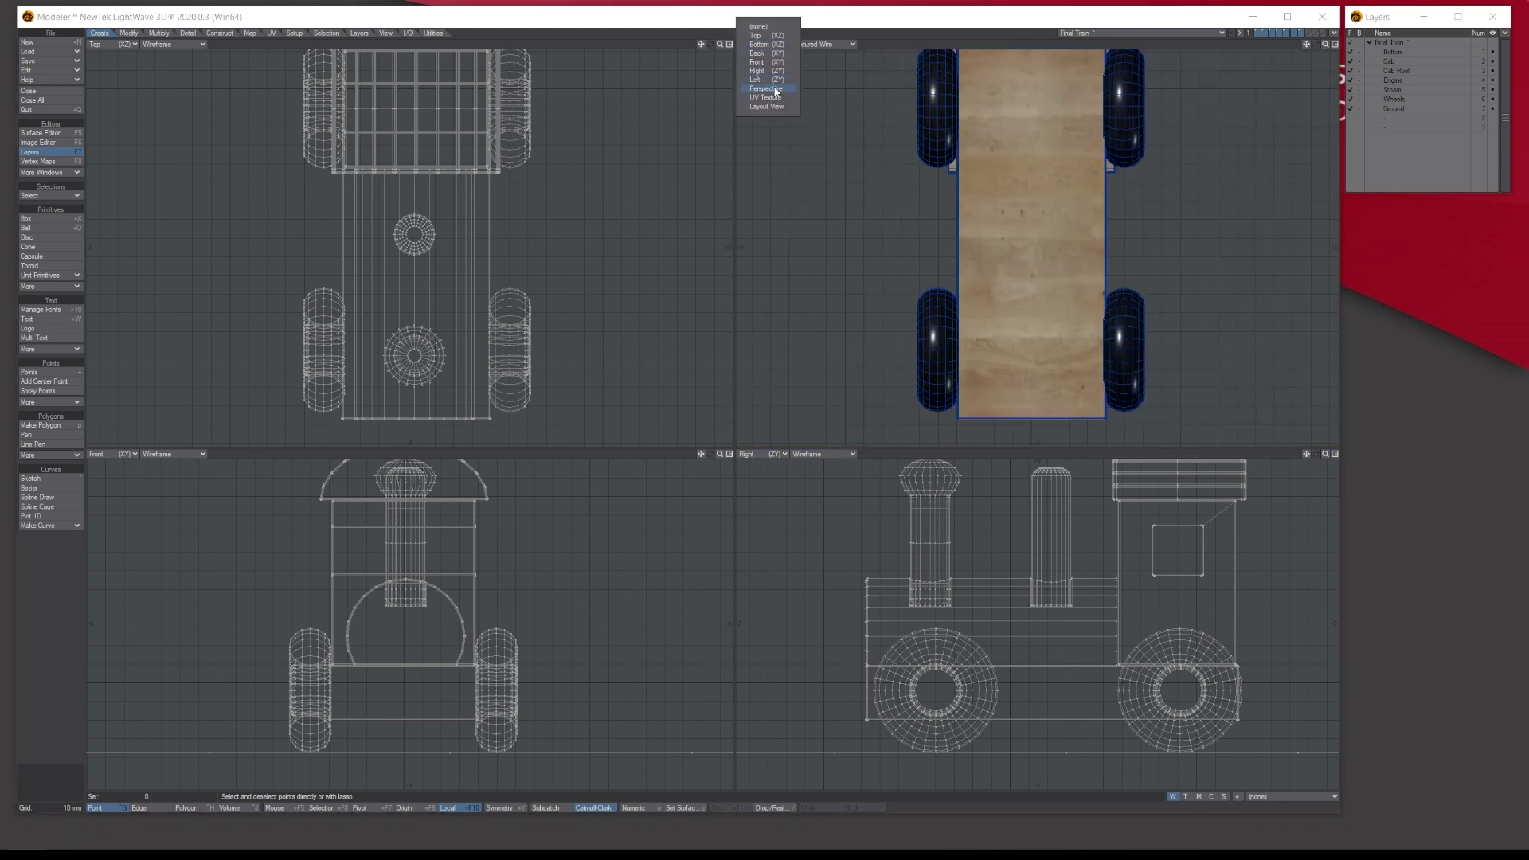
left_click(769, 92)
mouse_move(1316, 44)
left_mouse_down()
mouse_move(1027, 52)
mouse_move(1020, 16)
mouse_move(1016, 72)
mouse_move(1008, 56)
mouse_move(701, 62)
mouse_move(1320, 48)
left_mouse_up()
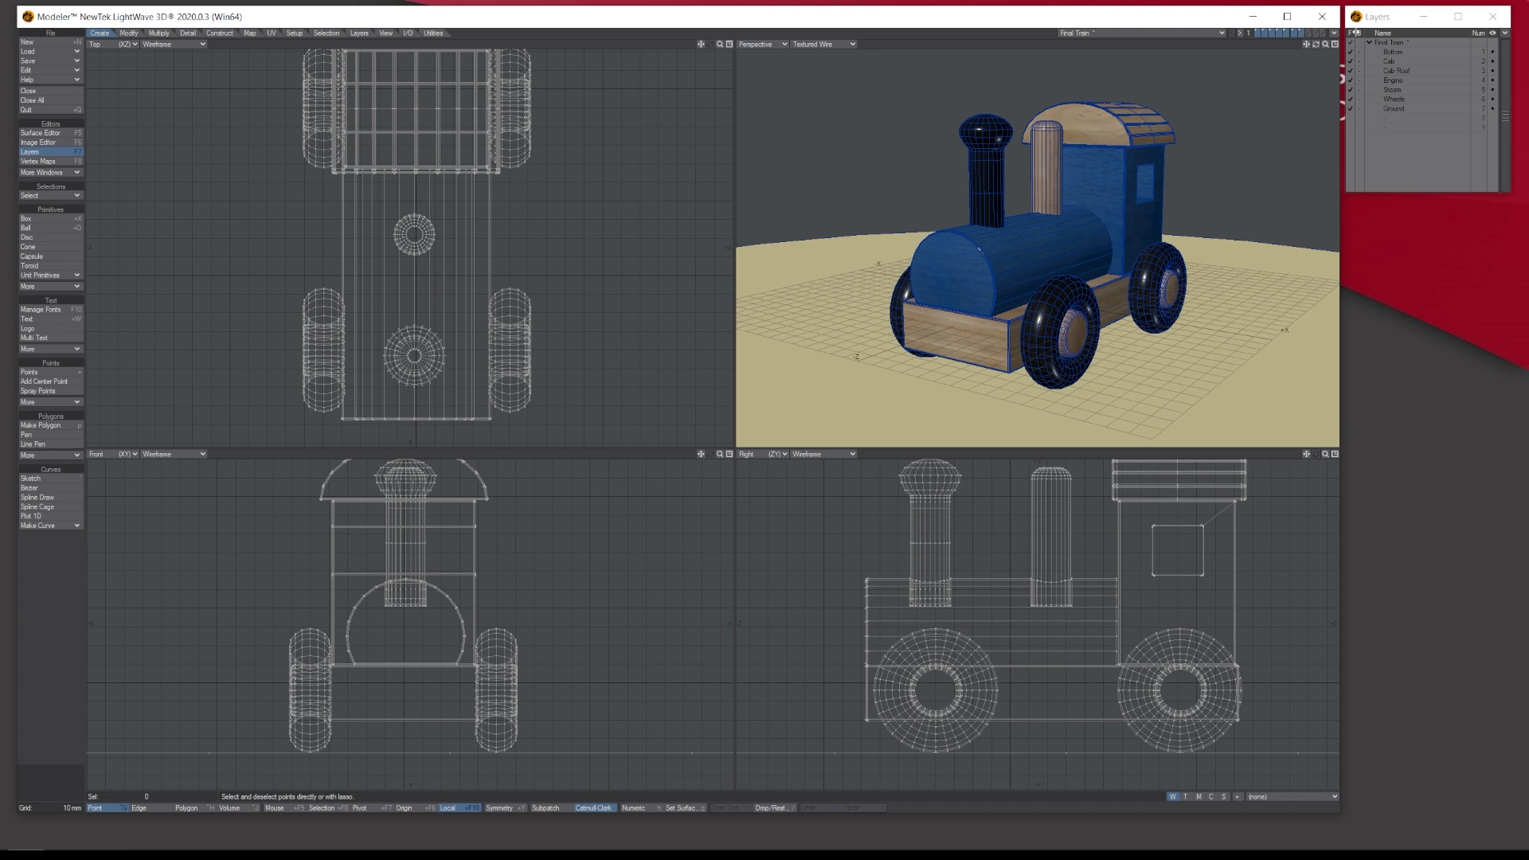
left_click_drag(1316, 43, 1066, 112)
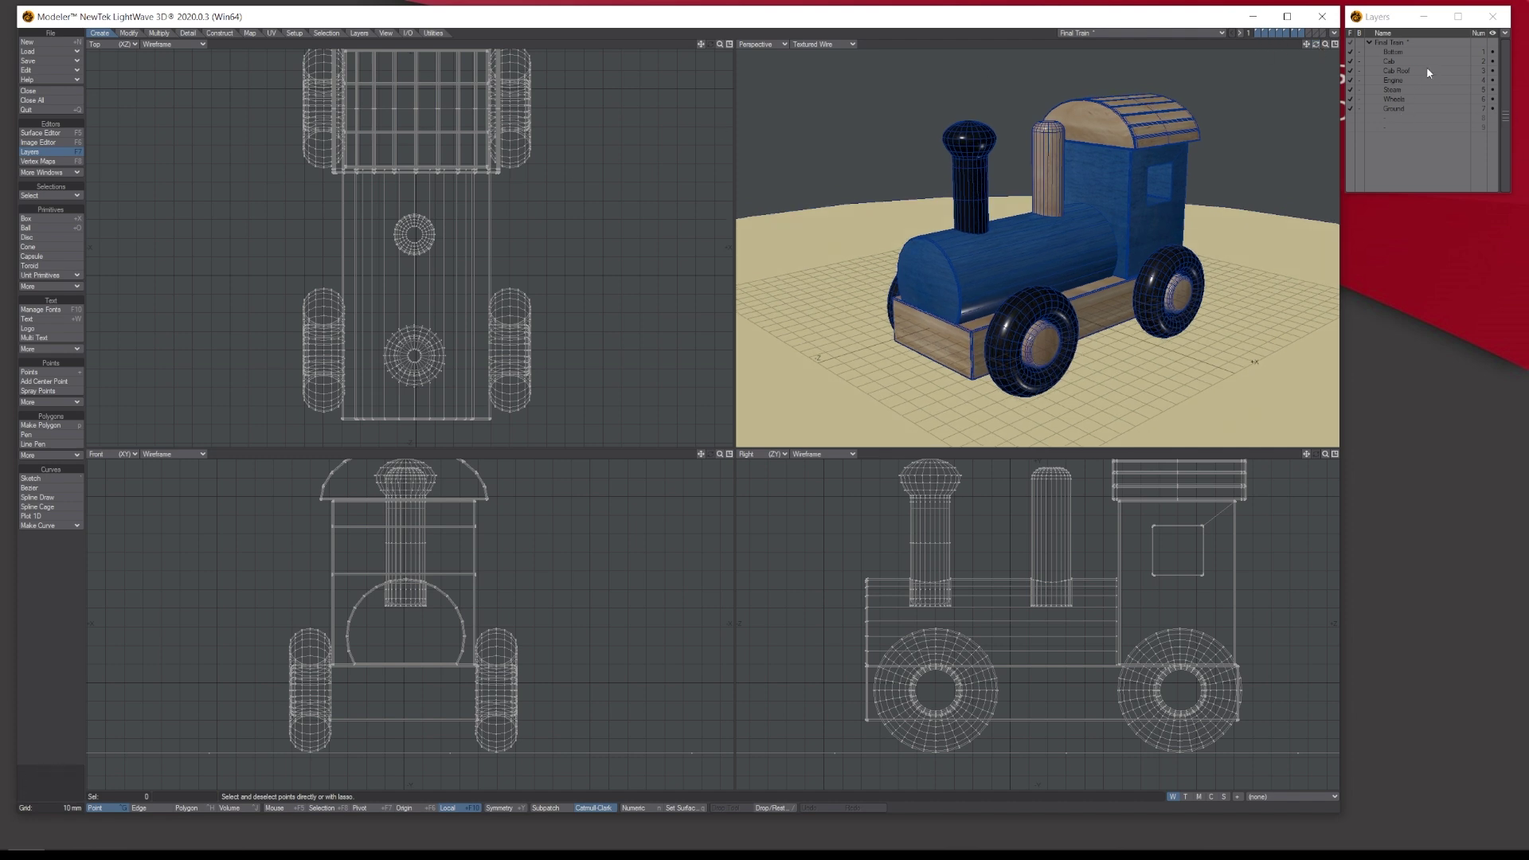
Put only the Wheels layer in the foreground with all other layers in the background, and look over the creation tools.
left_click(1394, 99)
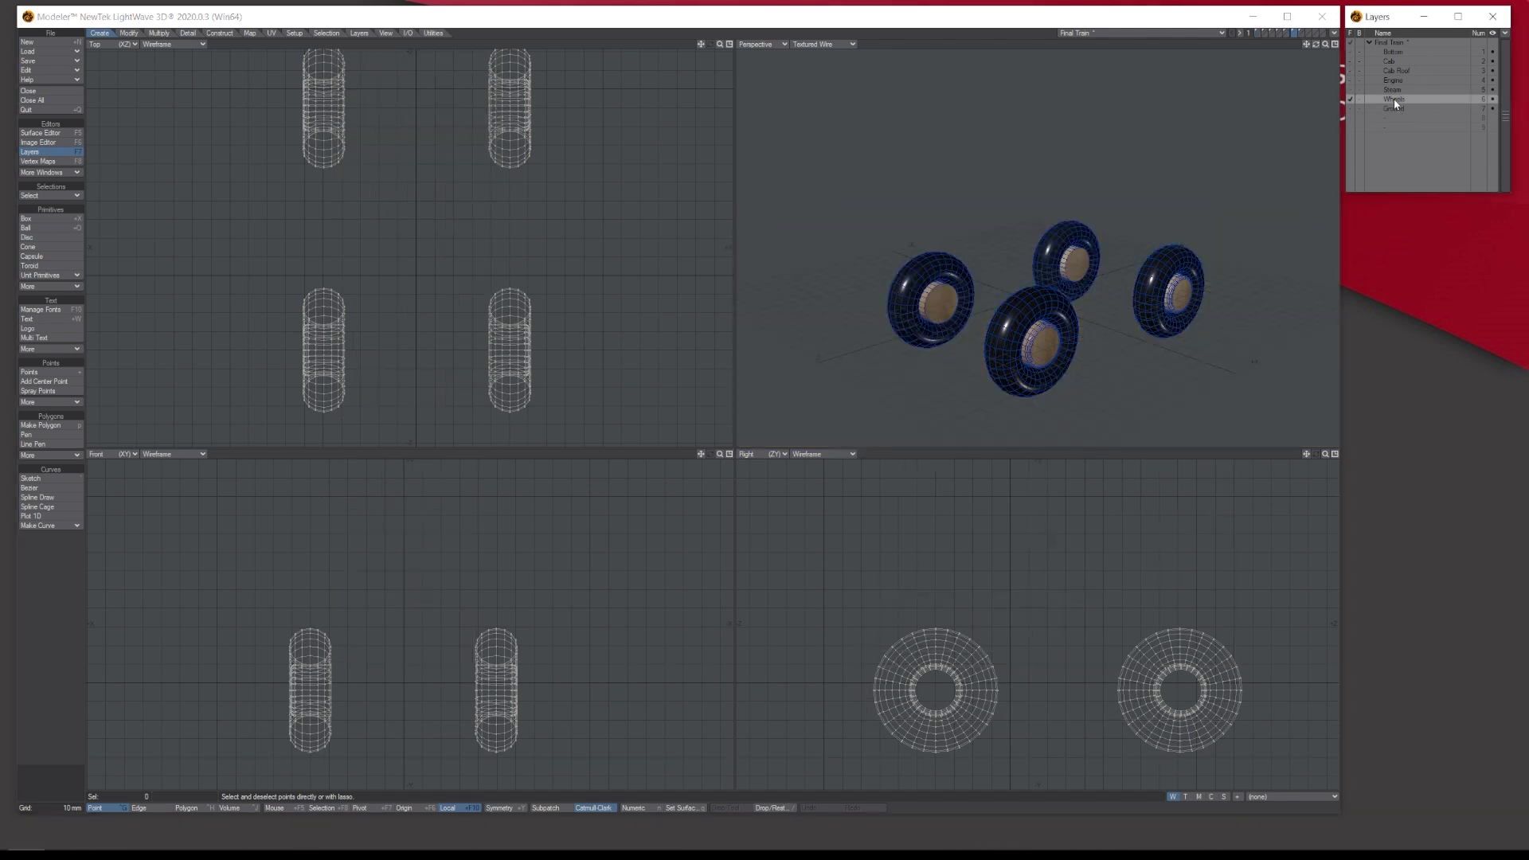
left_click(1361, 44)
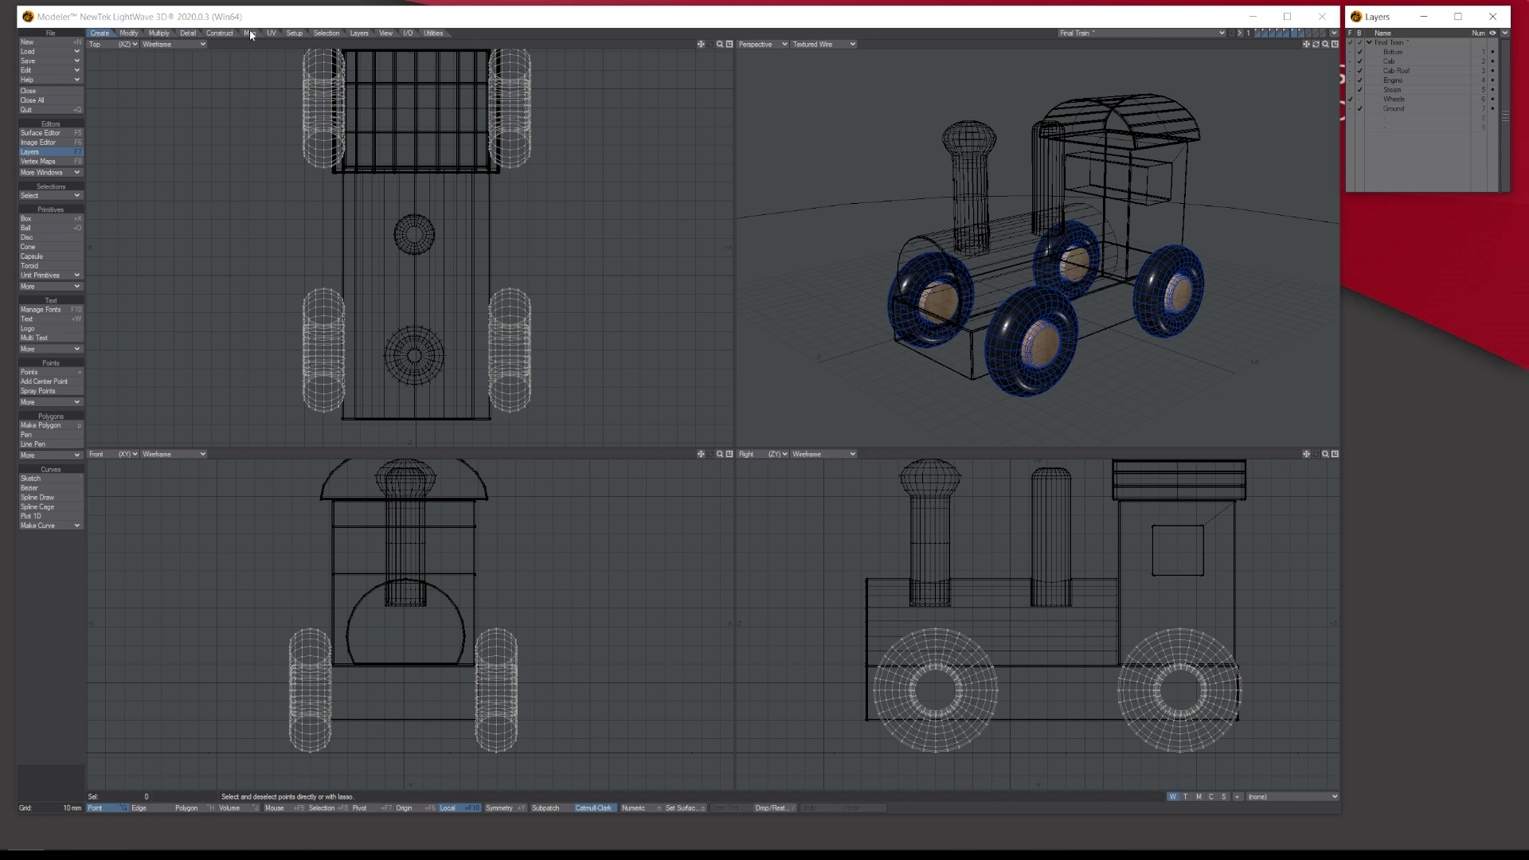
left_click(95, 33)
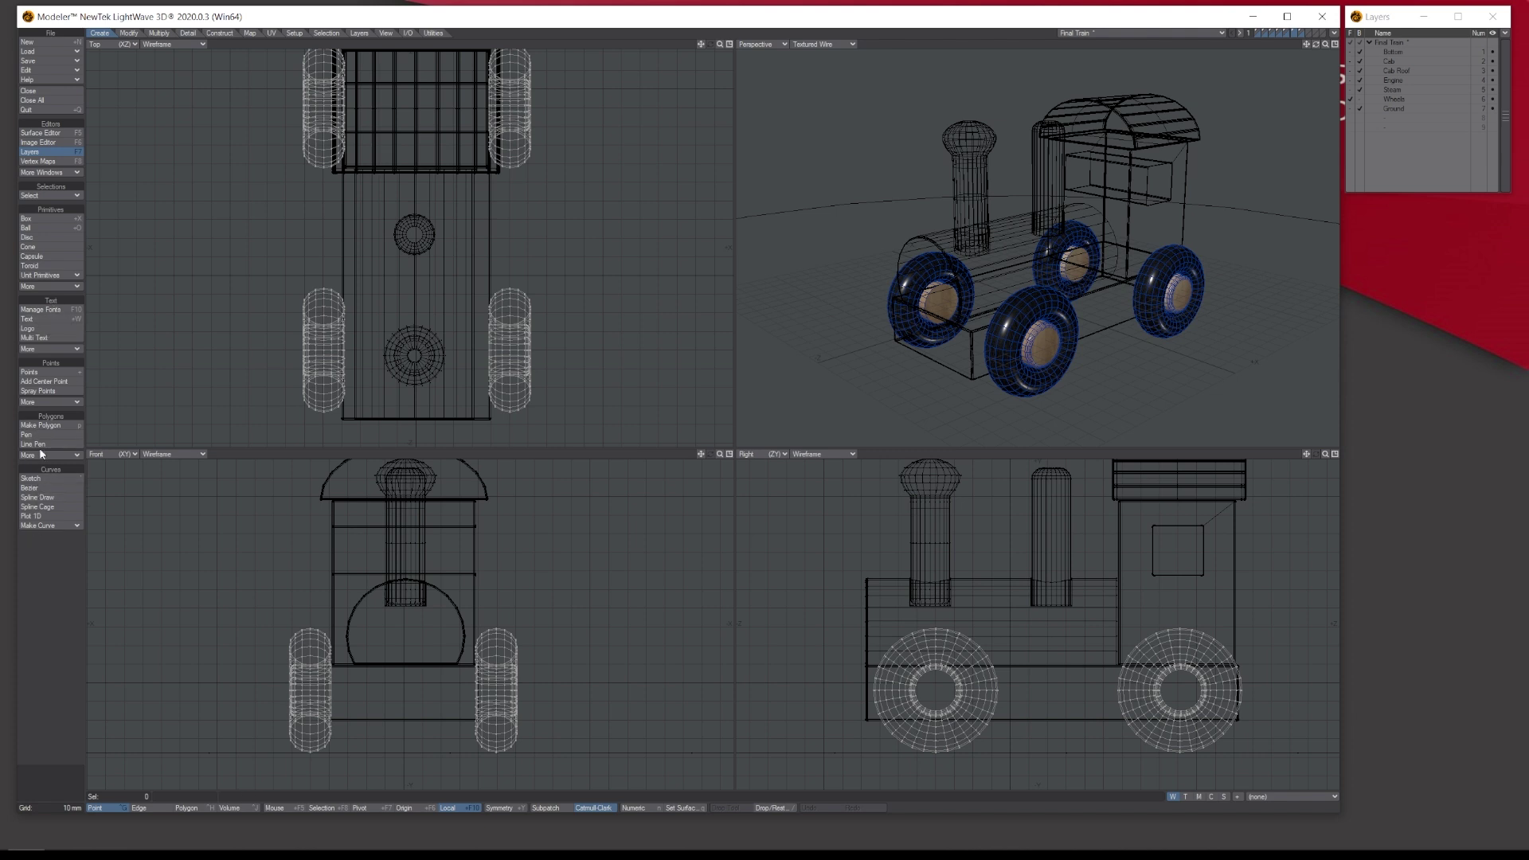
left_click(47, 286)
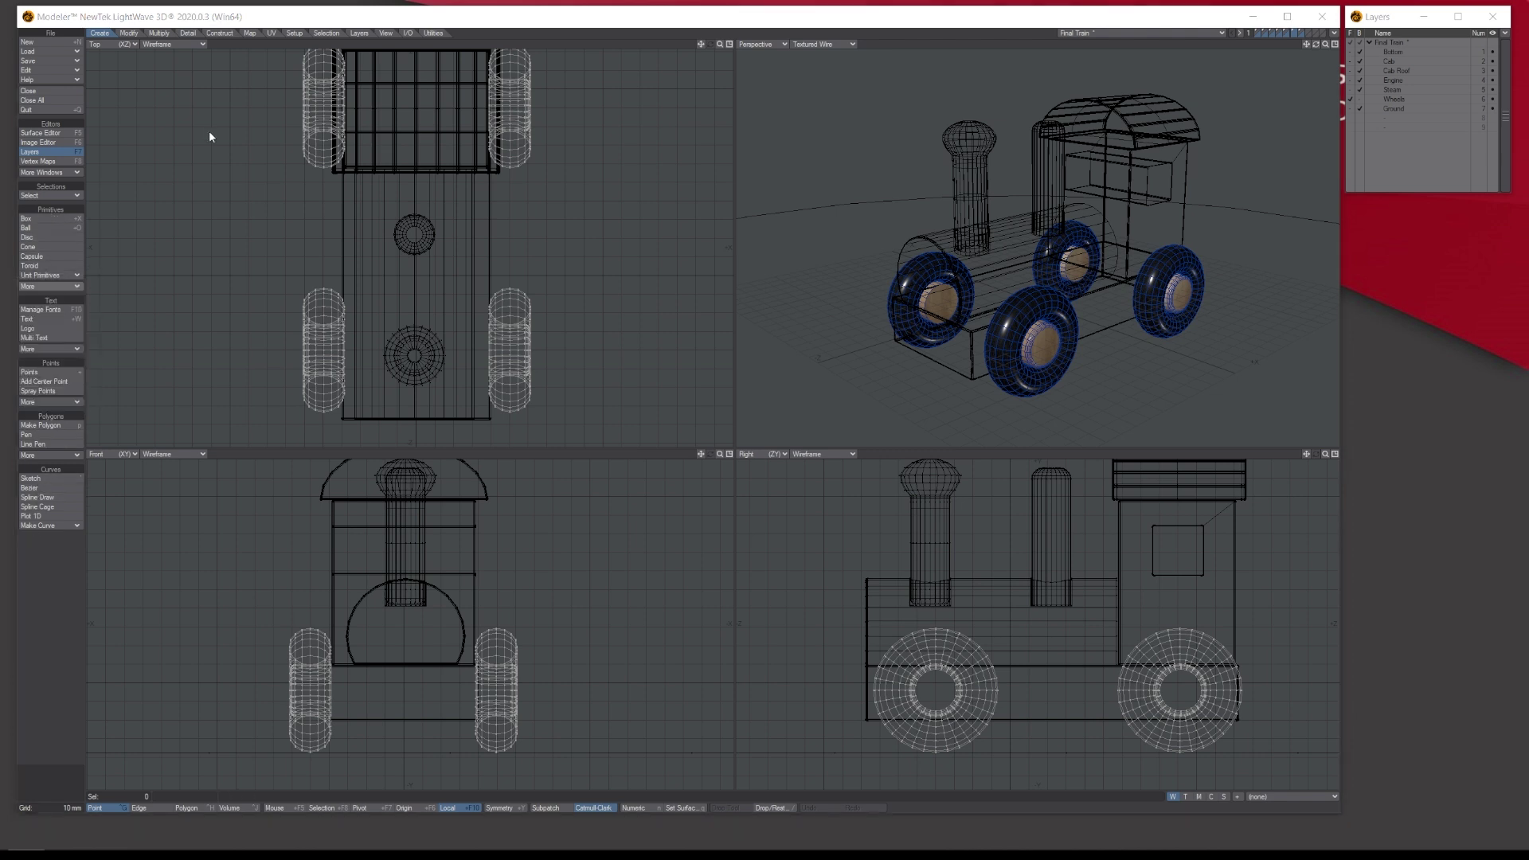
Try moving the wheels beside and in front of the train body with the Move tool, and undo the moves.
left_click(129, 34)
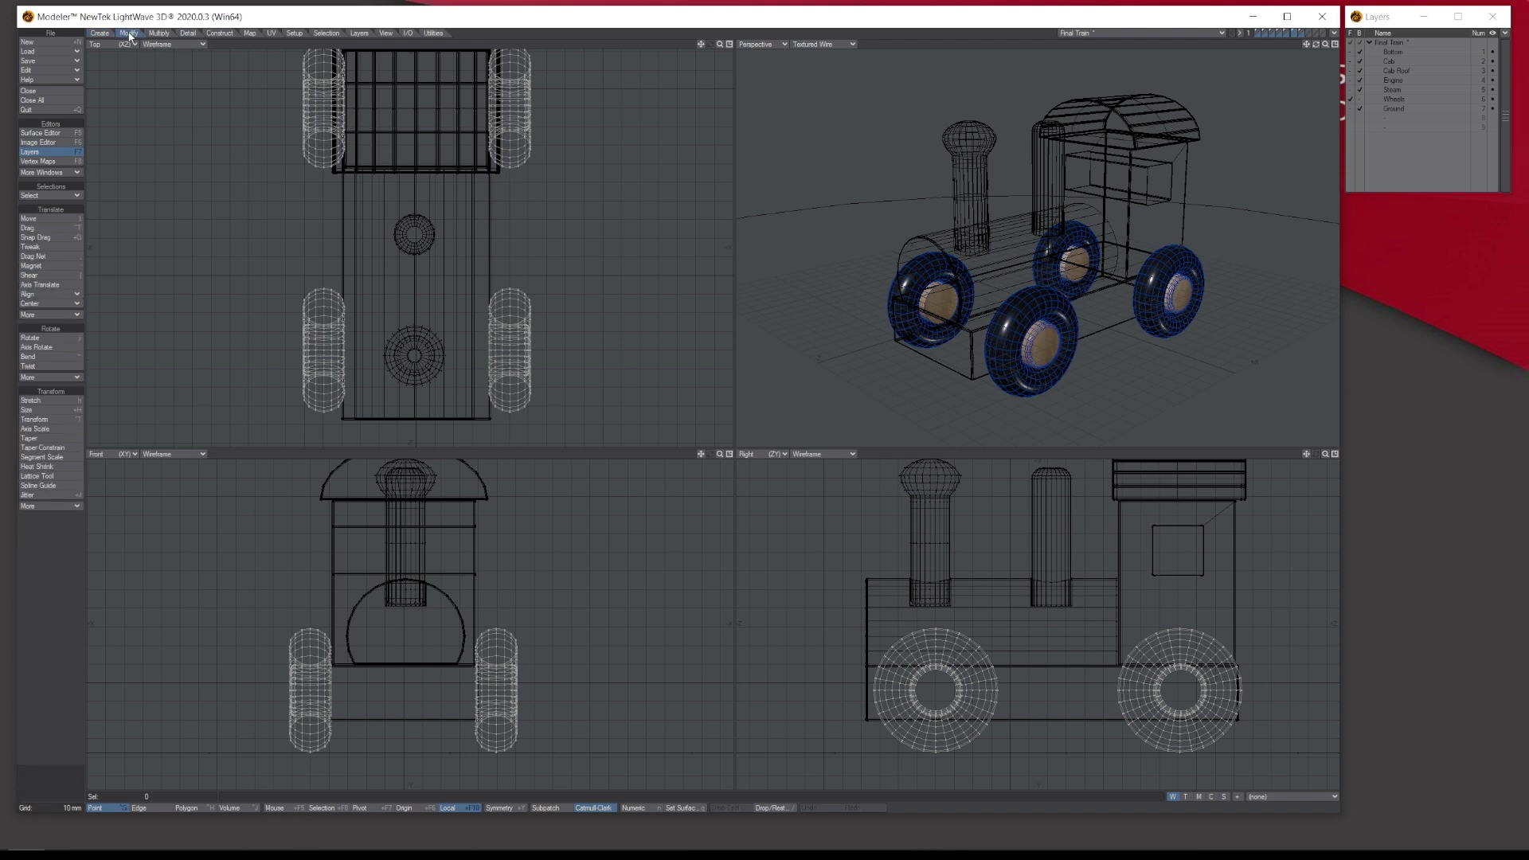
left_click(53, 220)
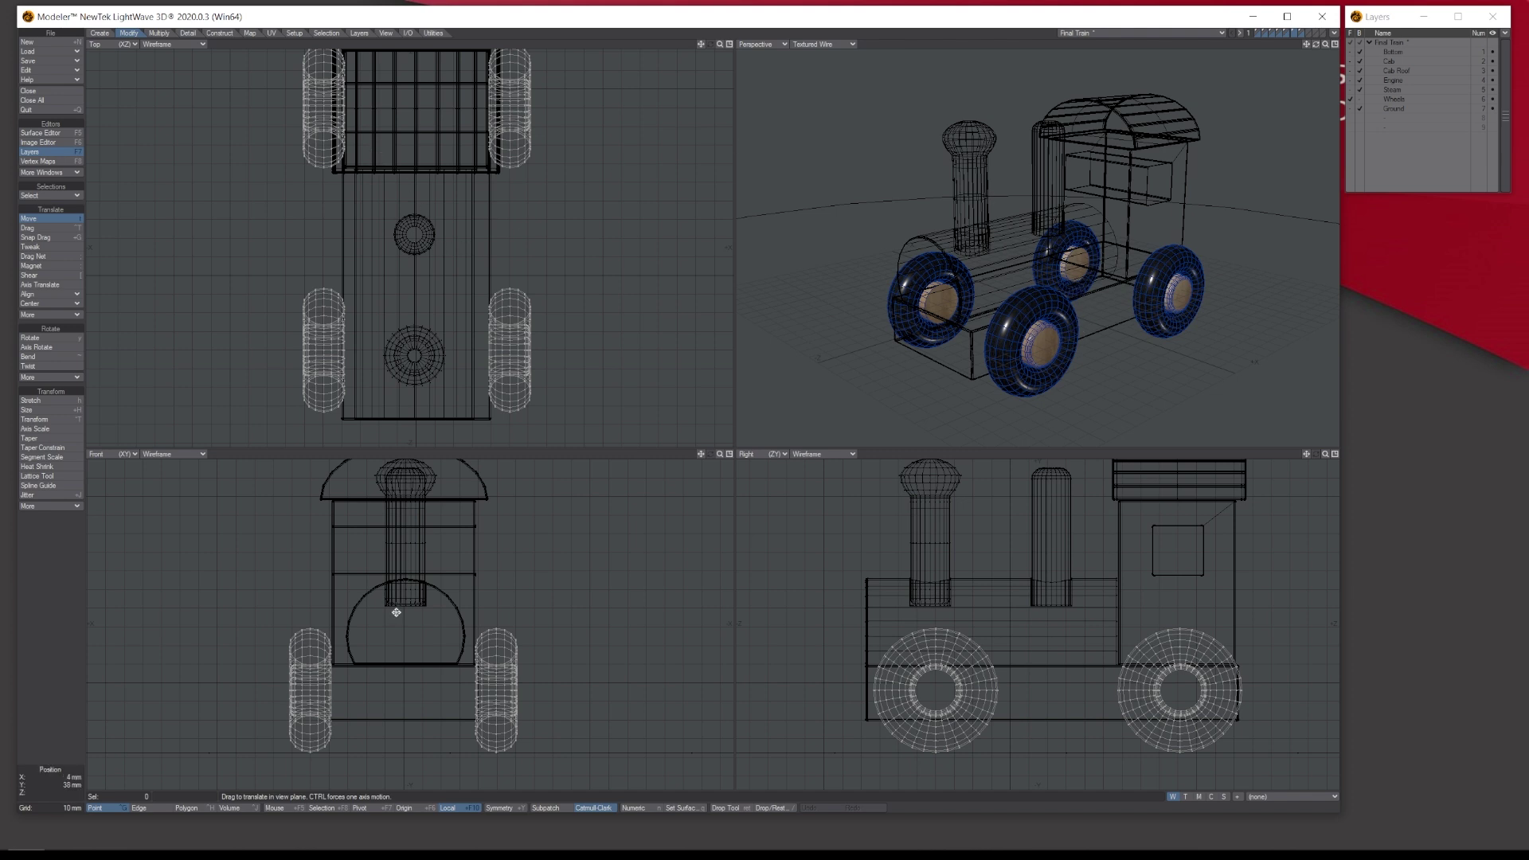
left_click_drag(426, 248, 642, 249)
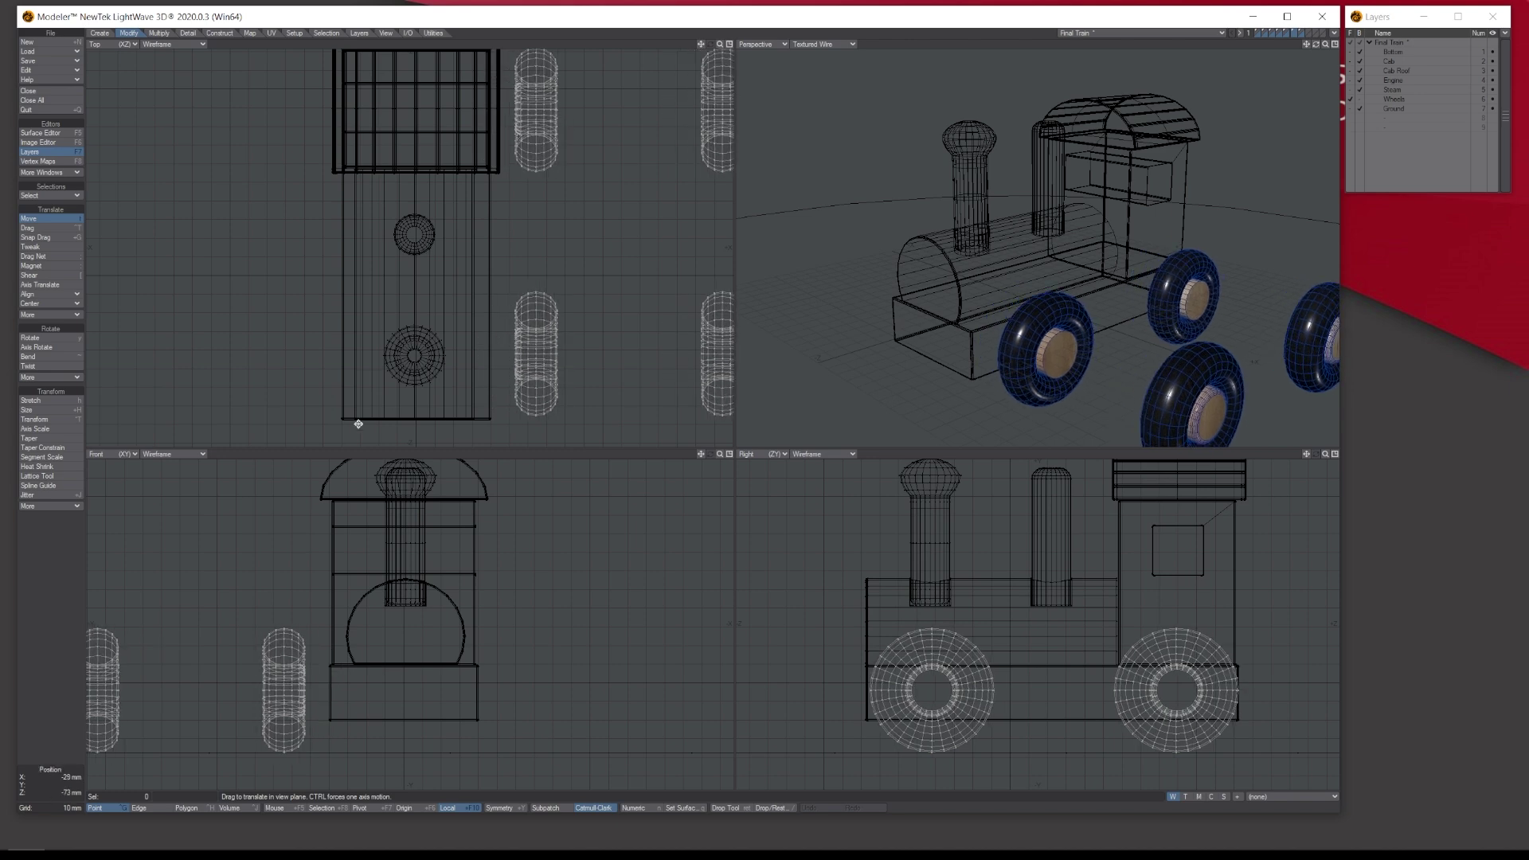
left_click_drag(725, 45, 709, 46)
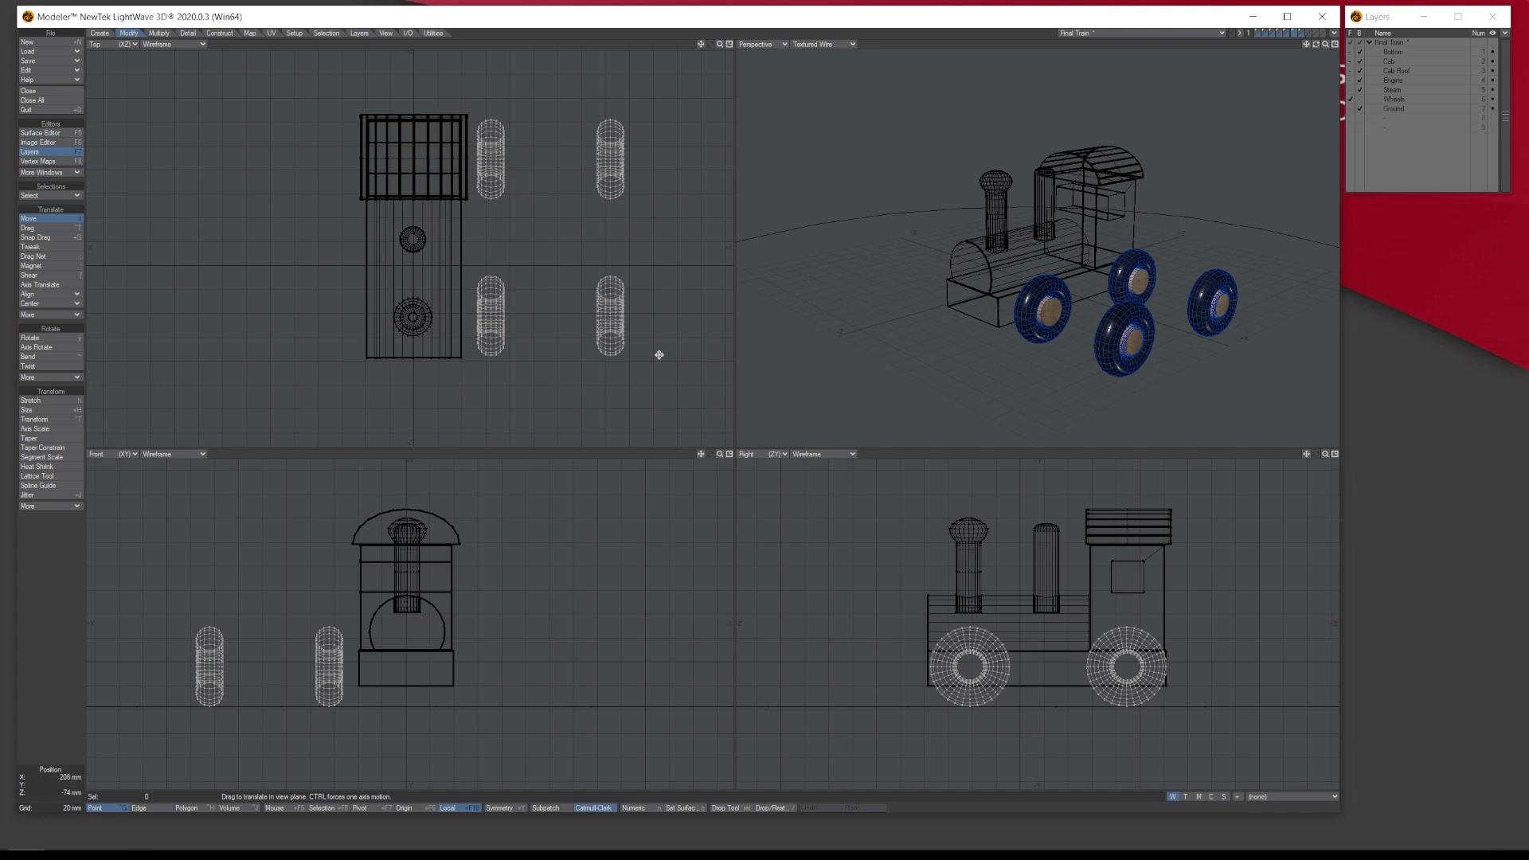
left_click_drag(498, 149, 359, 390)
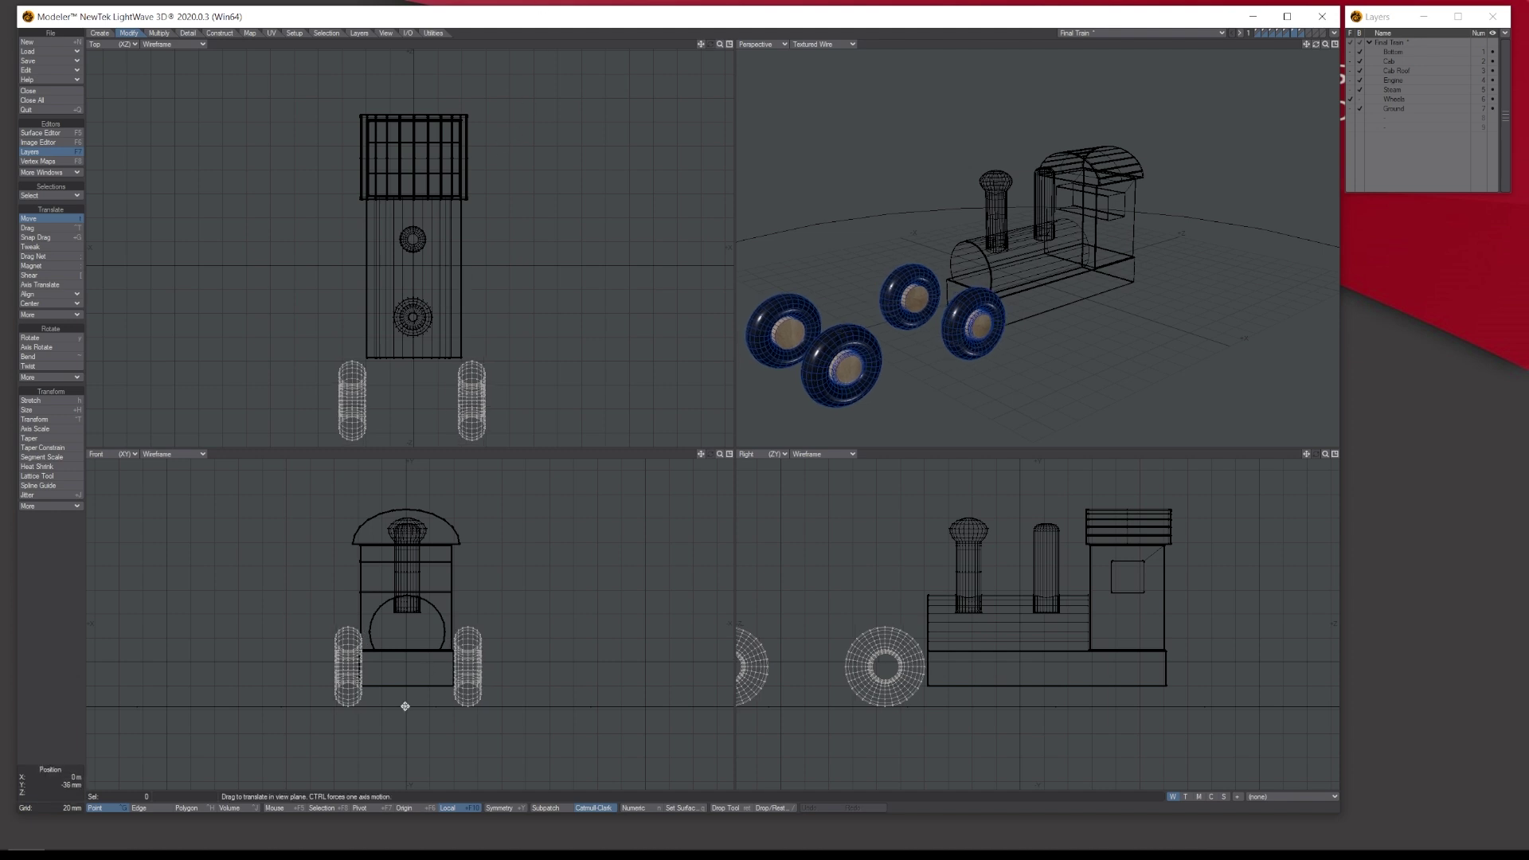
left_click_drag(918, 670, 912, 670)
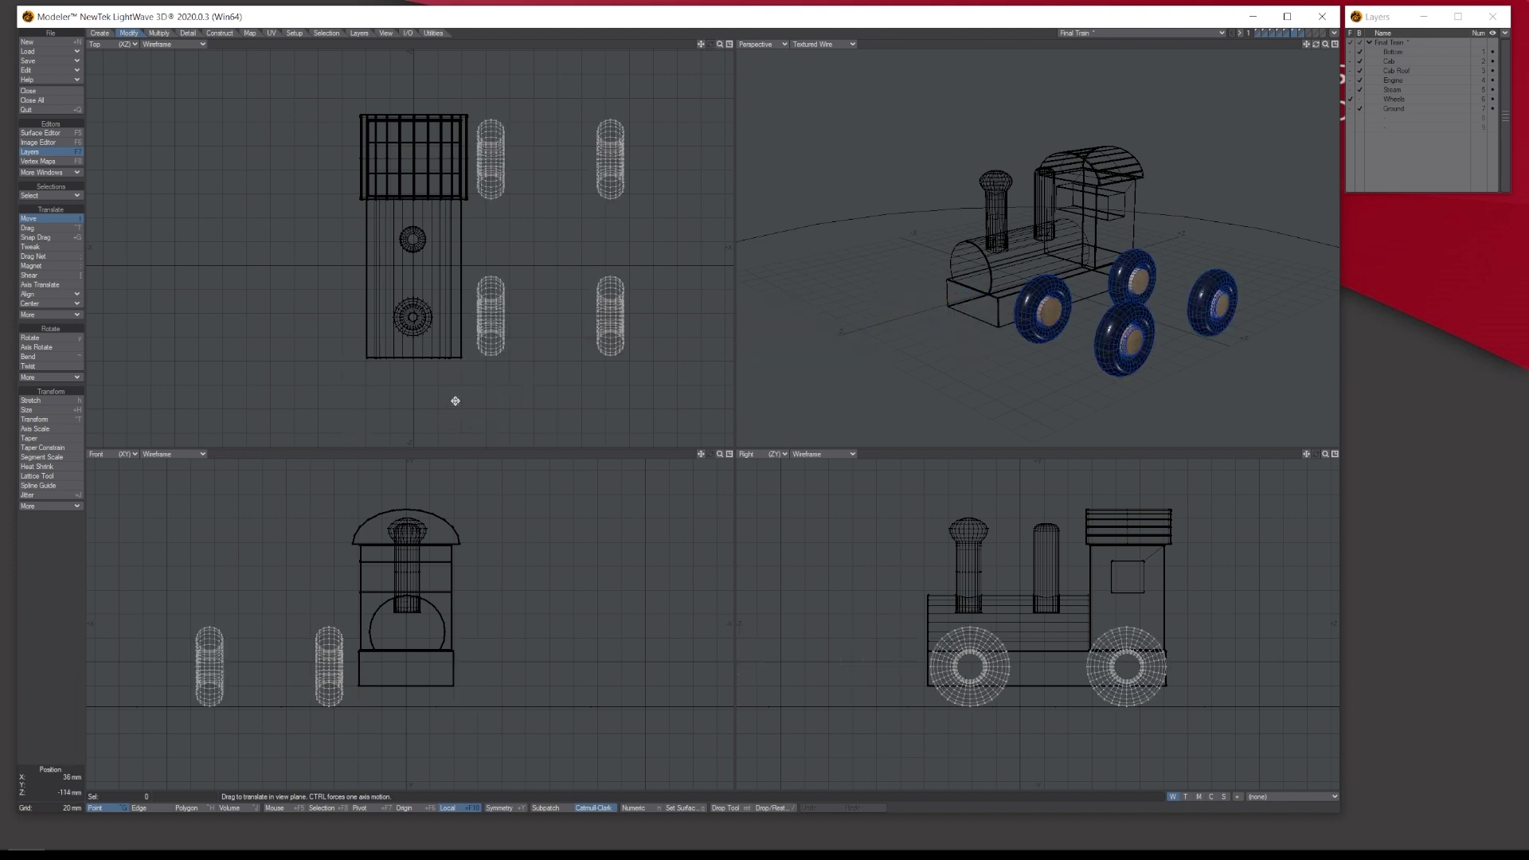
key("u")
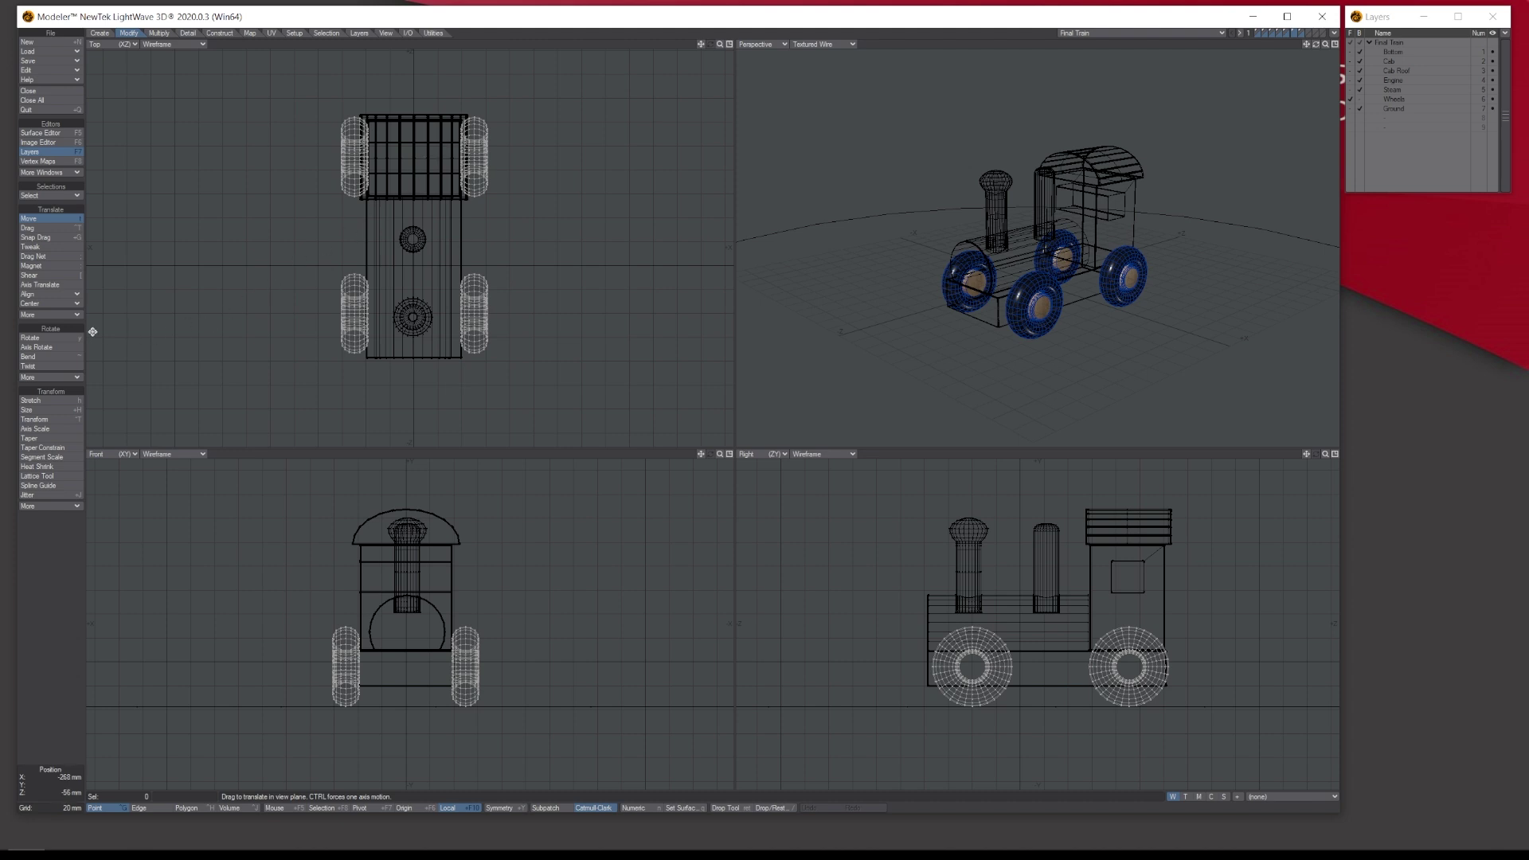
Try rotating the wheels with the Mouse and Local action centers, and undo the rotations.
left_click(53, 337)
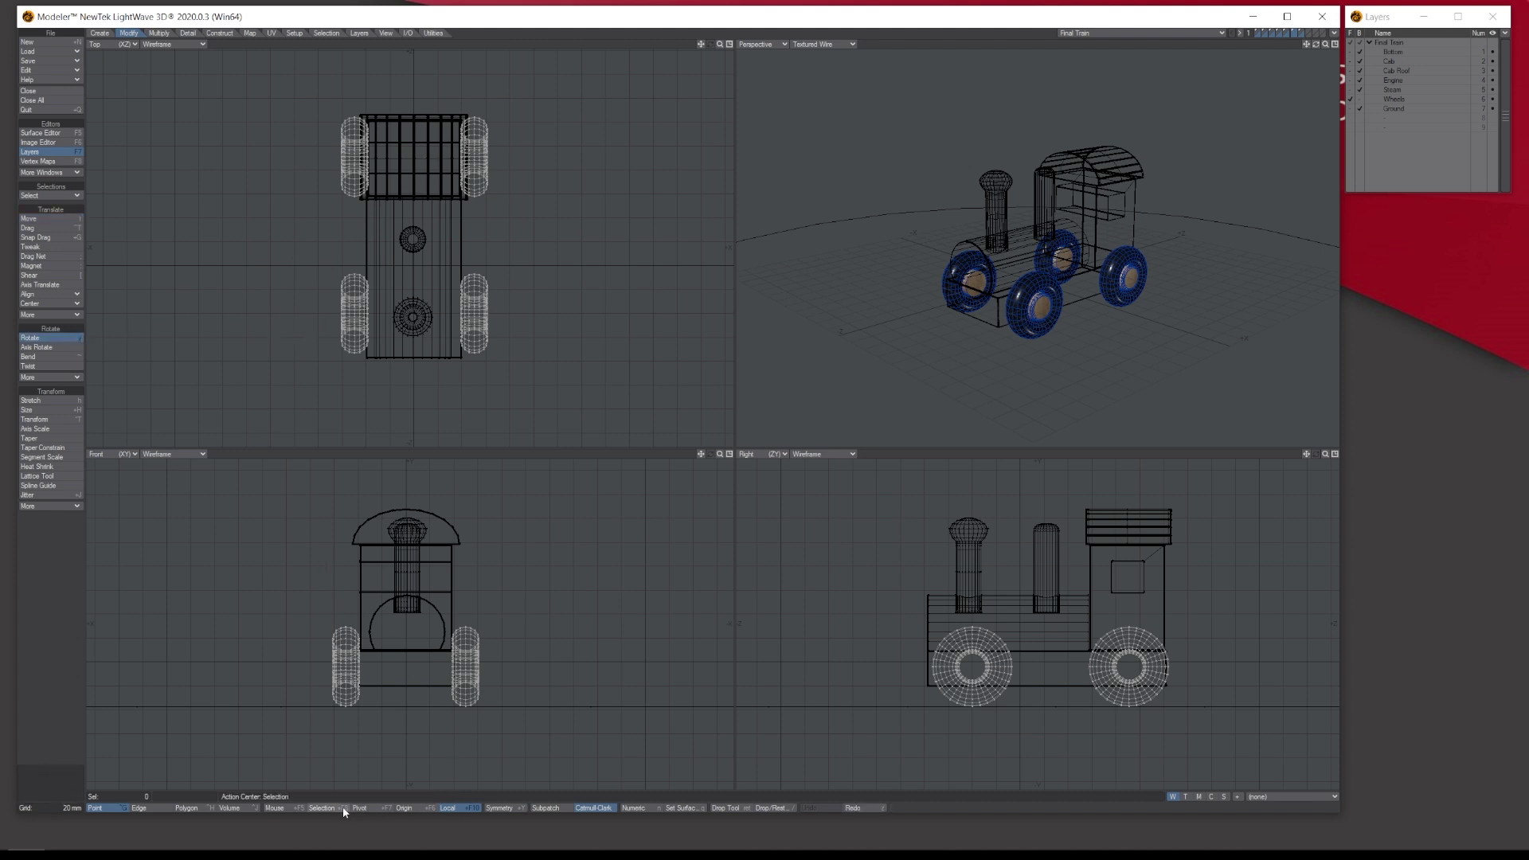
left_click(279, 808)
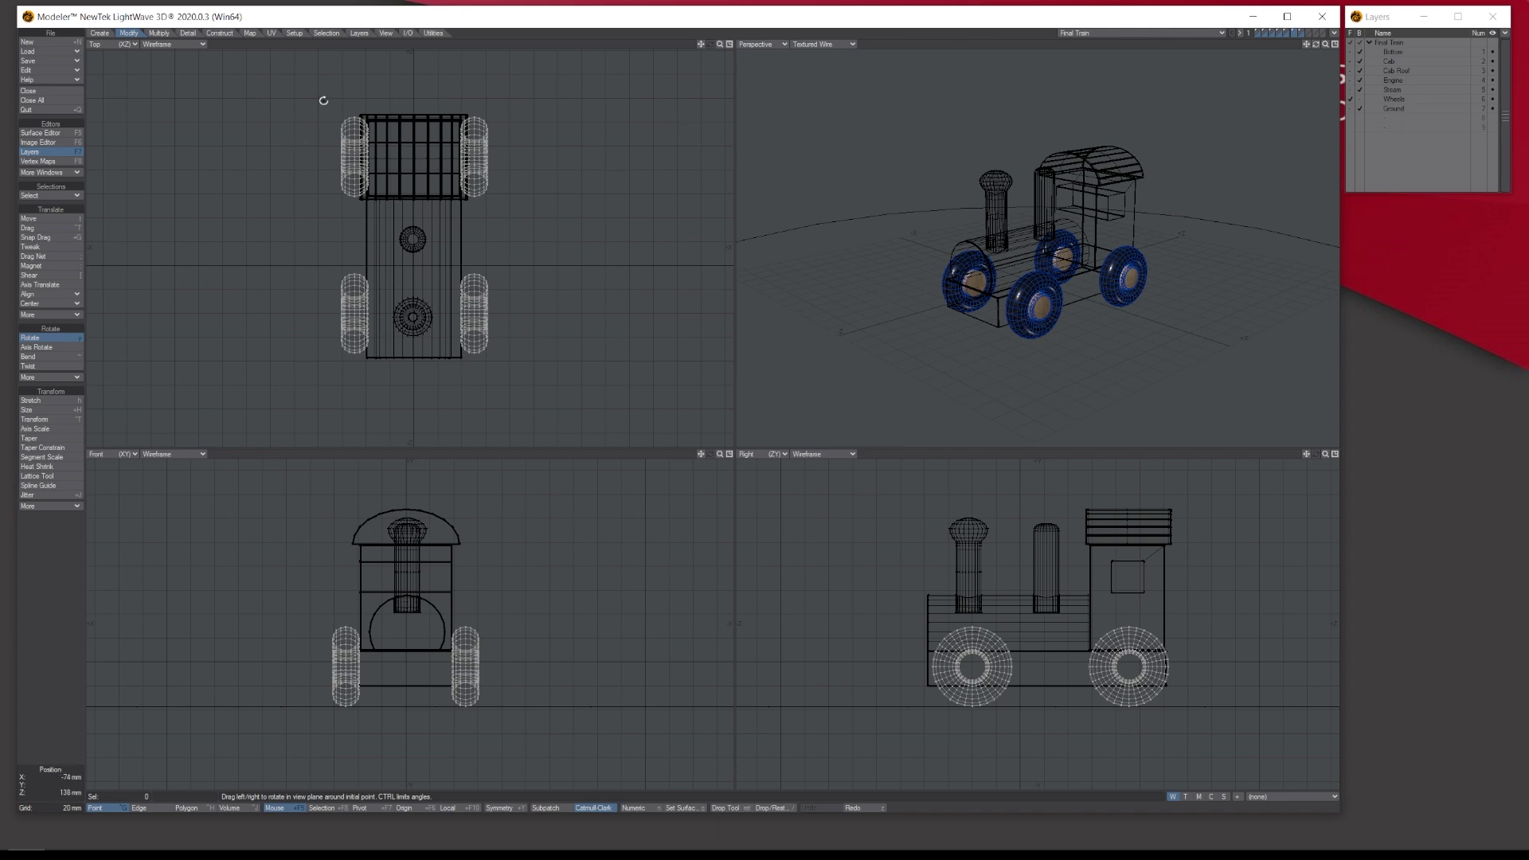
mouse_move(239, 239)
left_mouse_down()
mouse_move(379, 239)
mouse_move(238, 238)
left_mouse_up()
key("u")
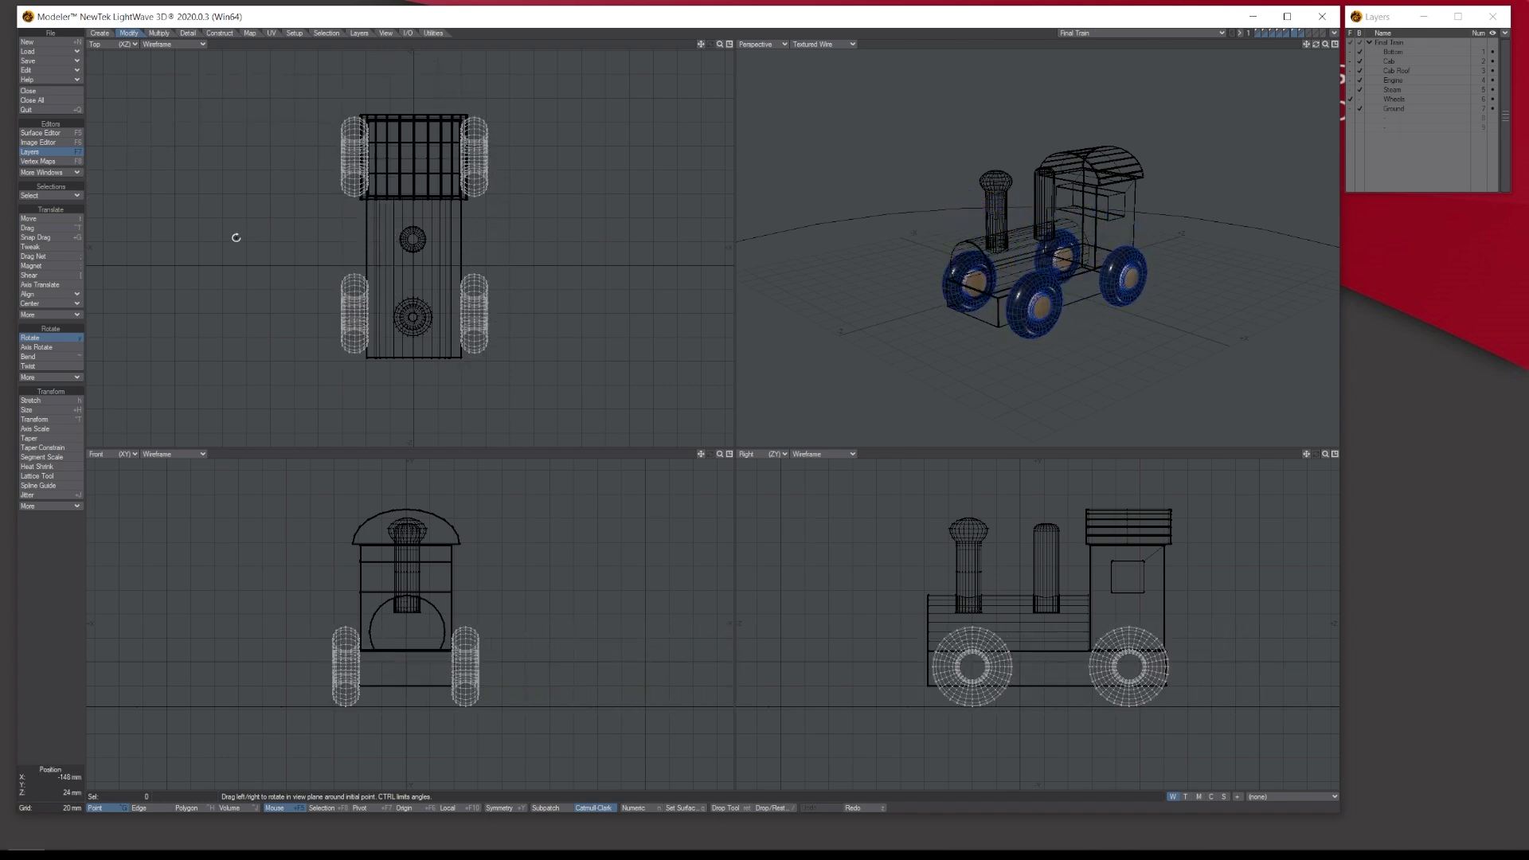
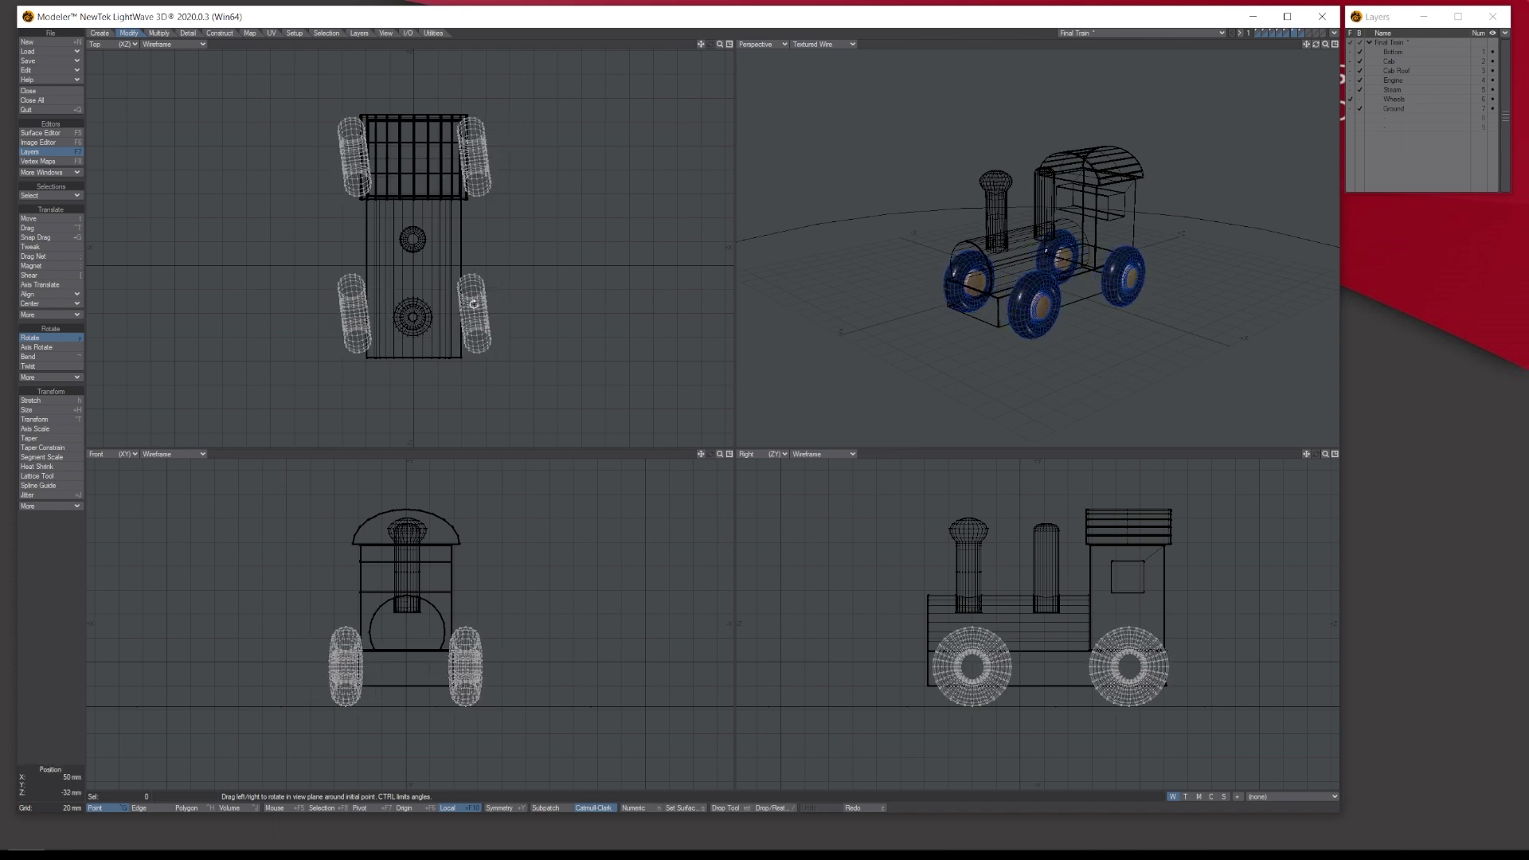
key("ctrl+z")
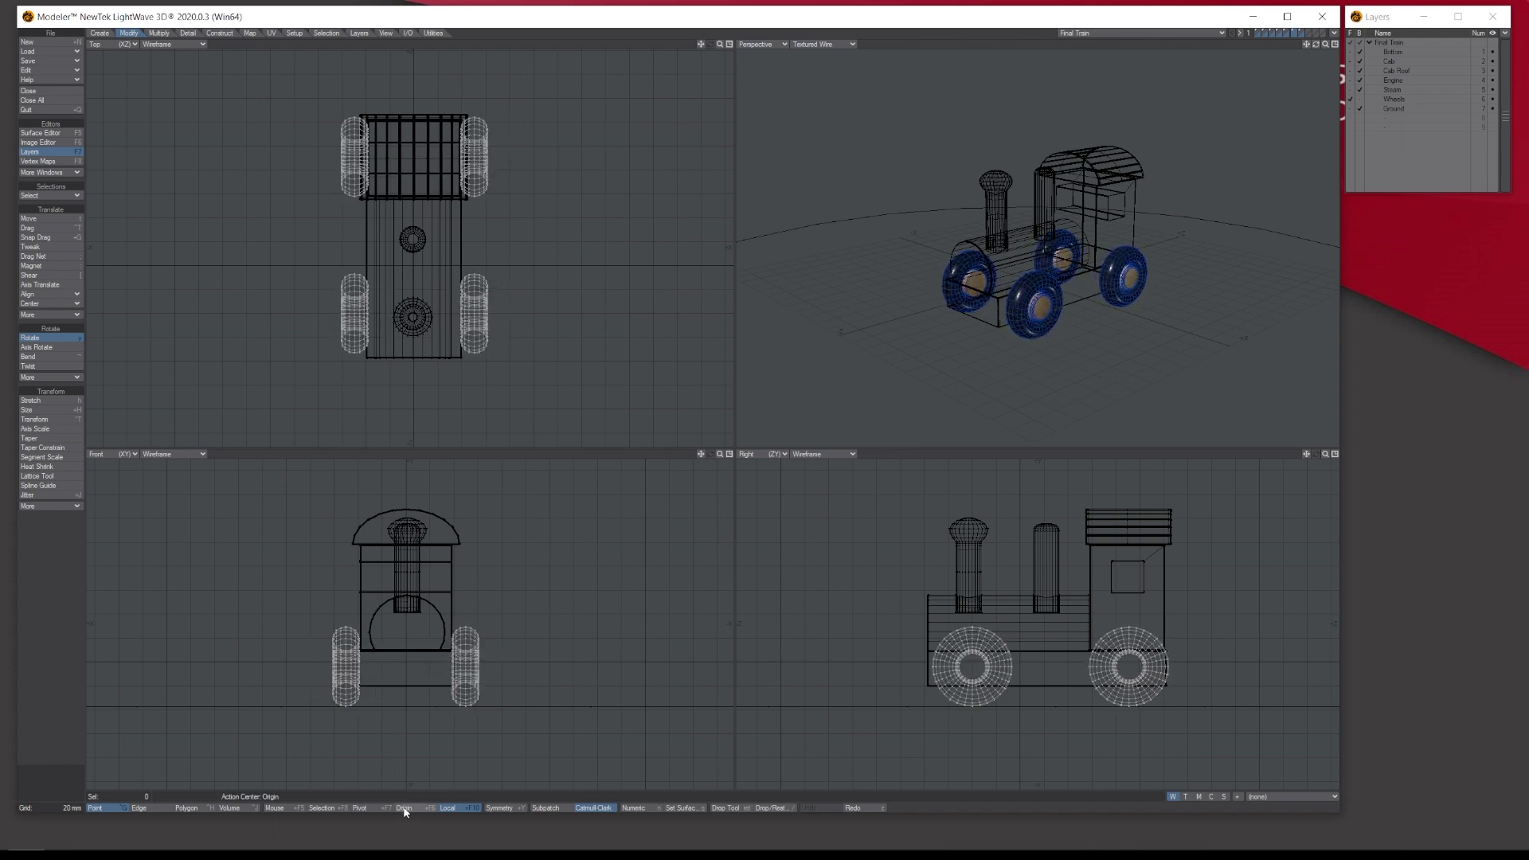
View the Engine and Cab Roof layers individually, and leave only the Cab layer in the foreground.
left_click(365, 808)
mouse_move(376, 813)
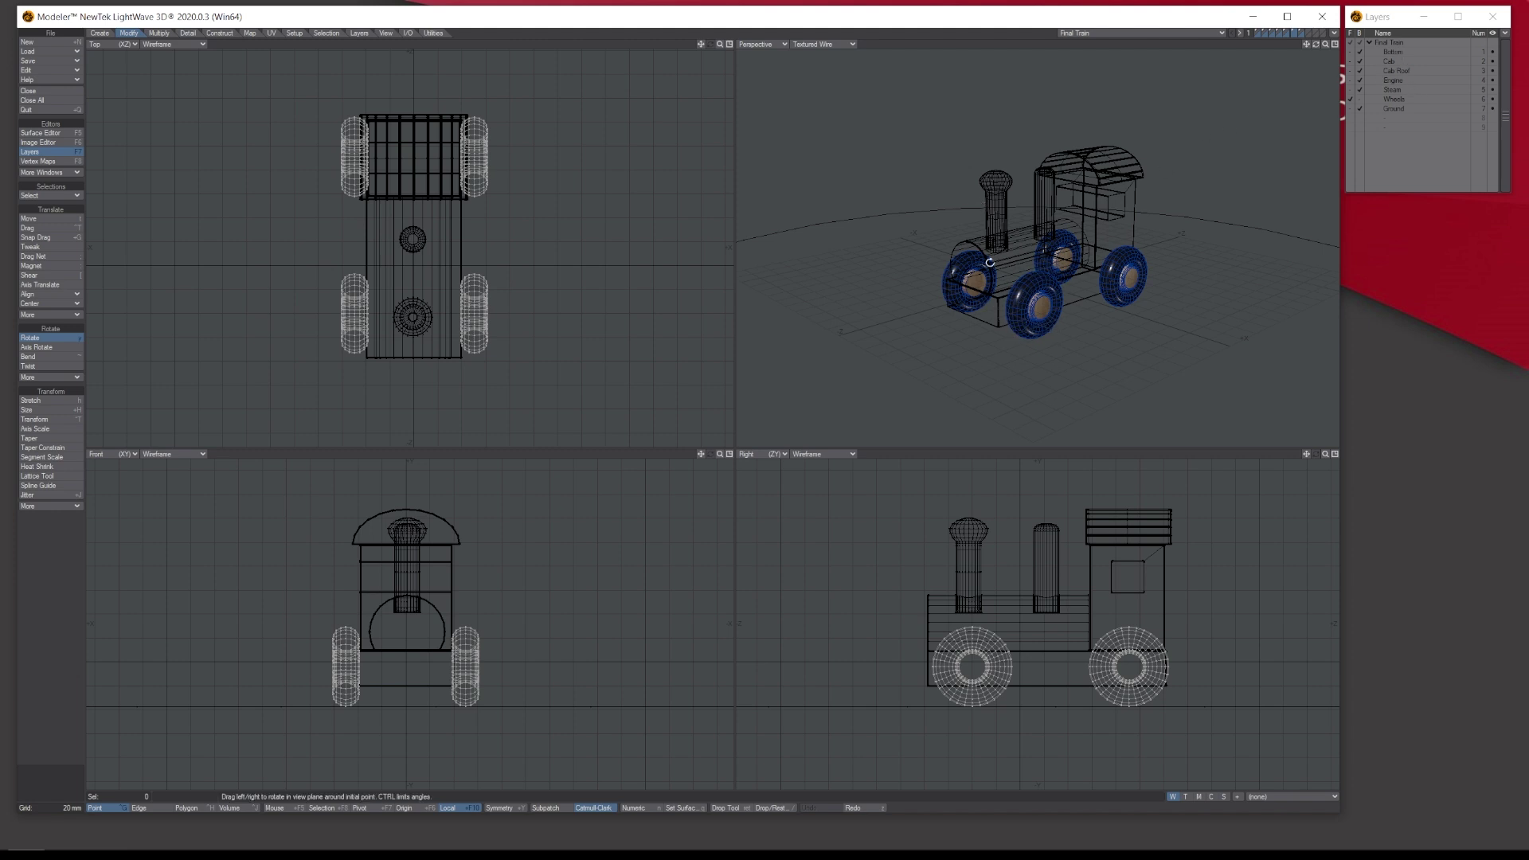
left_click(1399, 81)
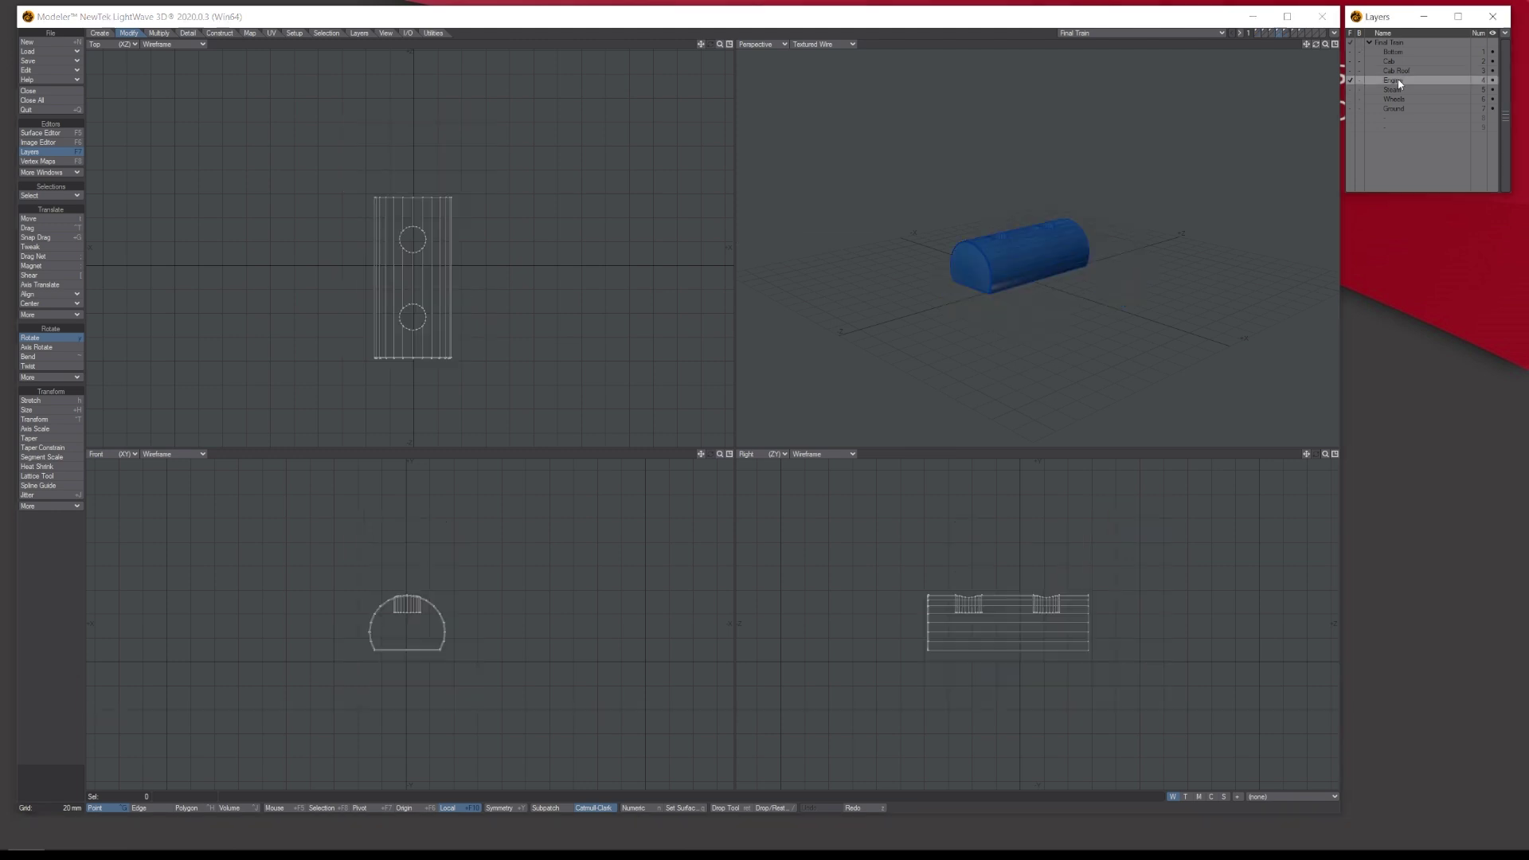
left_click(1397, 71)
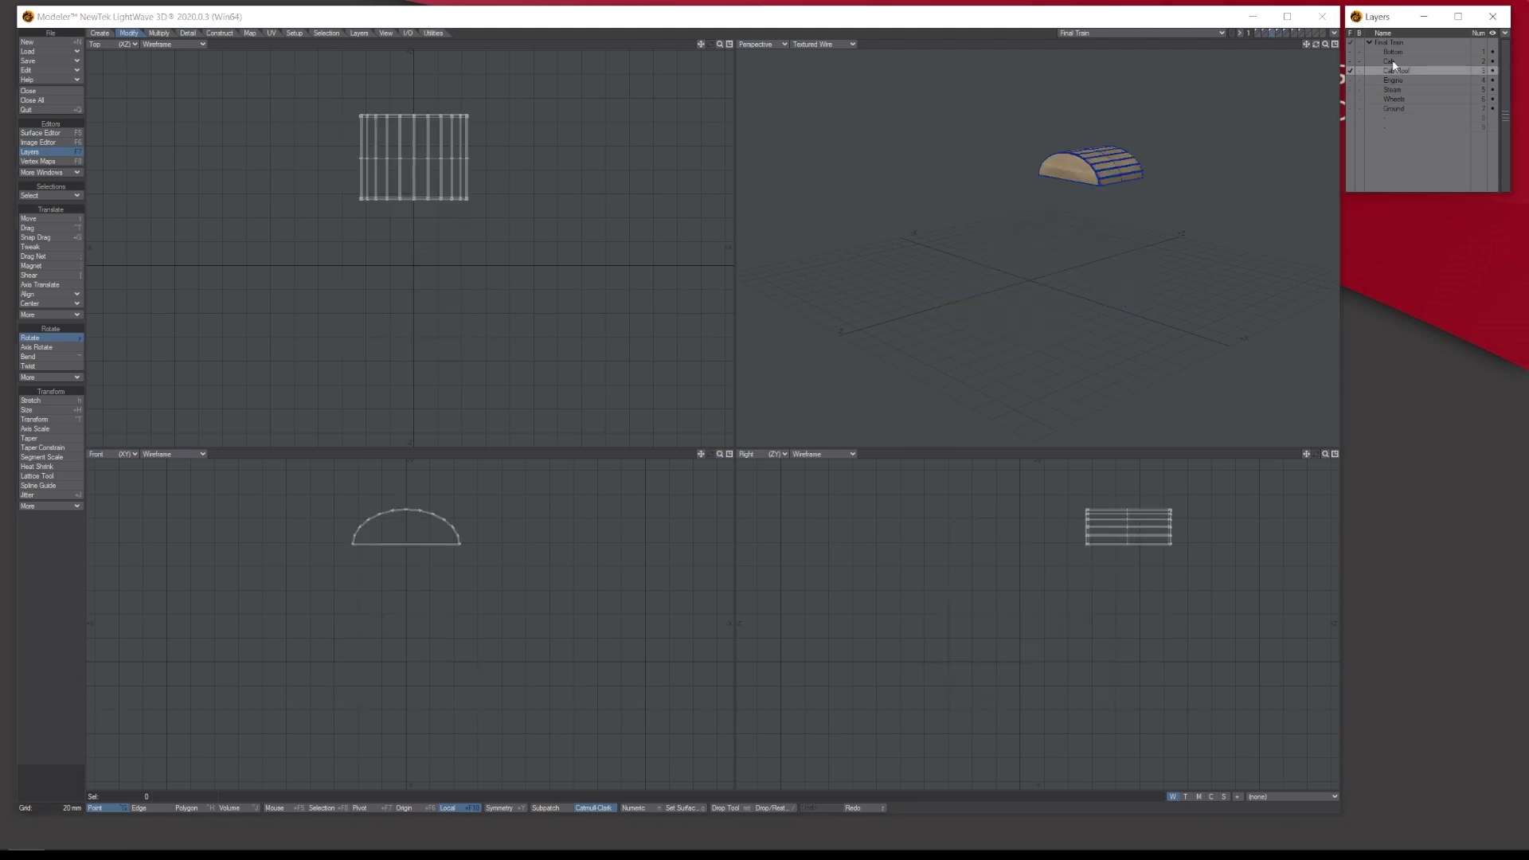
left_click(1392, 63)
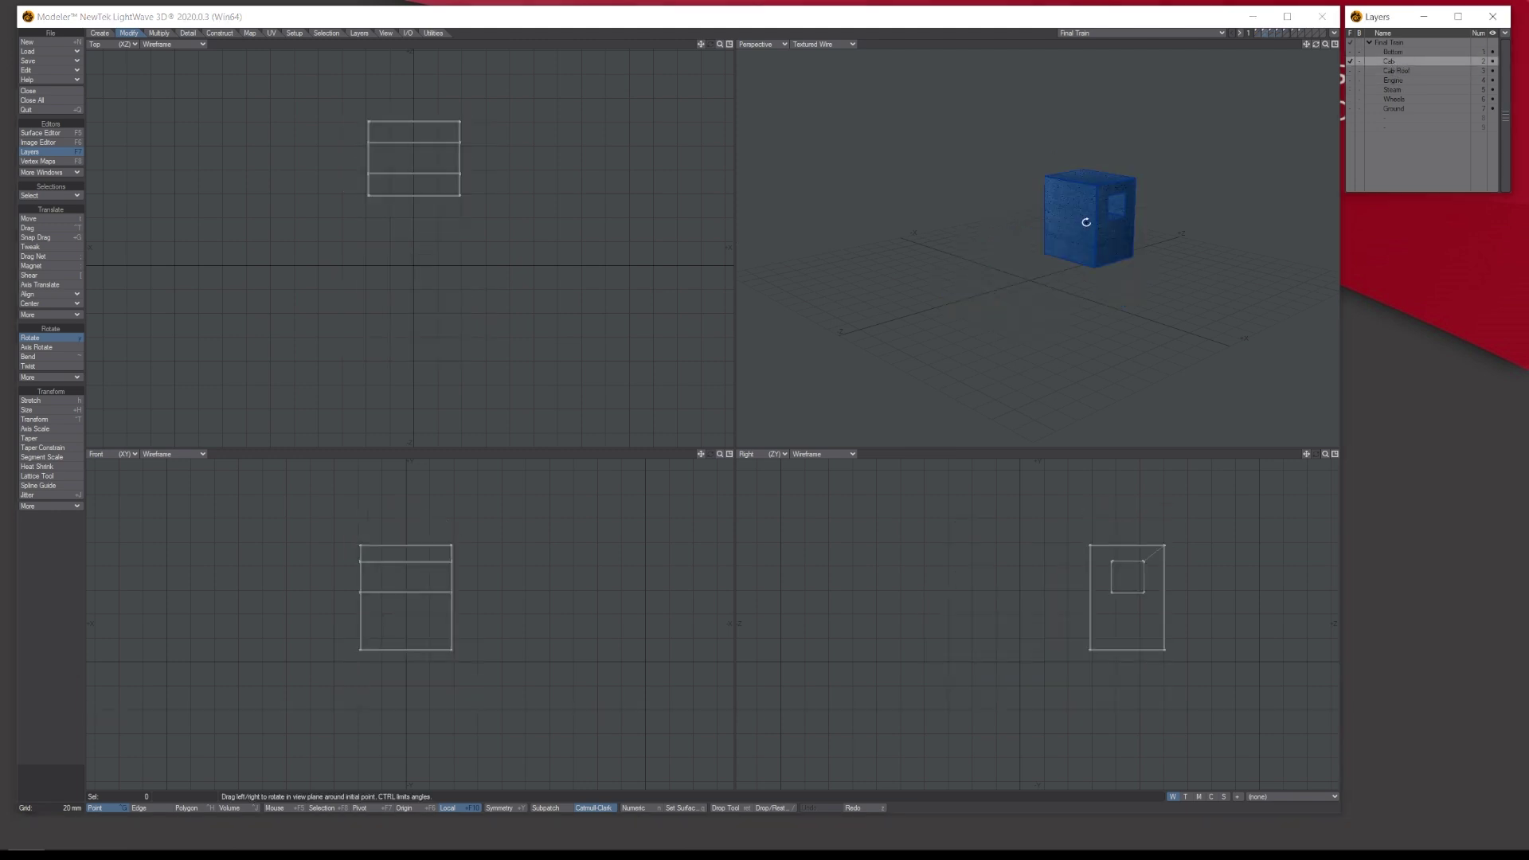
Place the Cab layer's pivot inside the cab with the Pivot Tool, and center it on the geometry with Center Pivot.
left_click(358, 33)
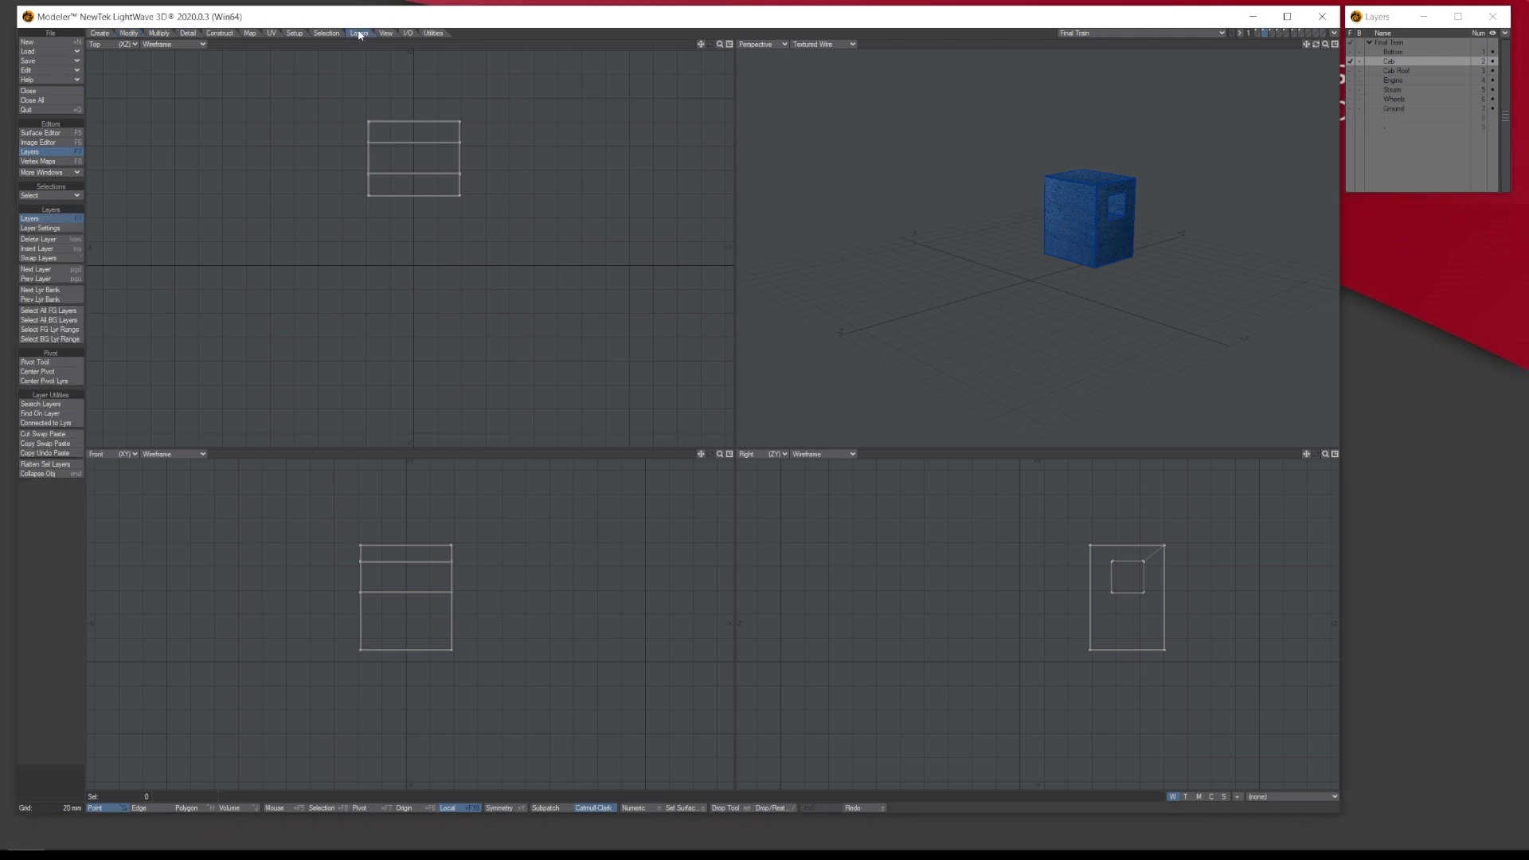
left_click(46, 363)
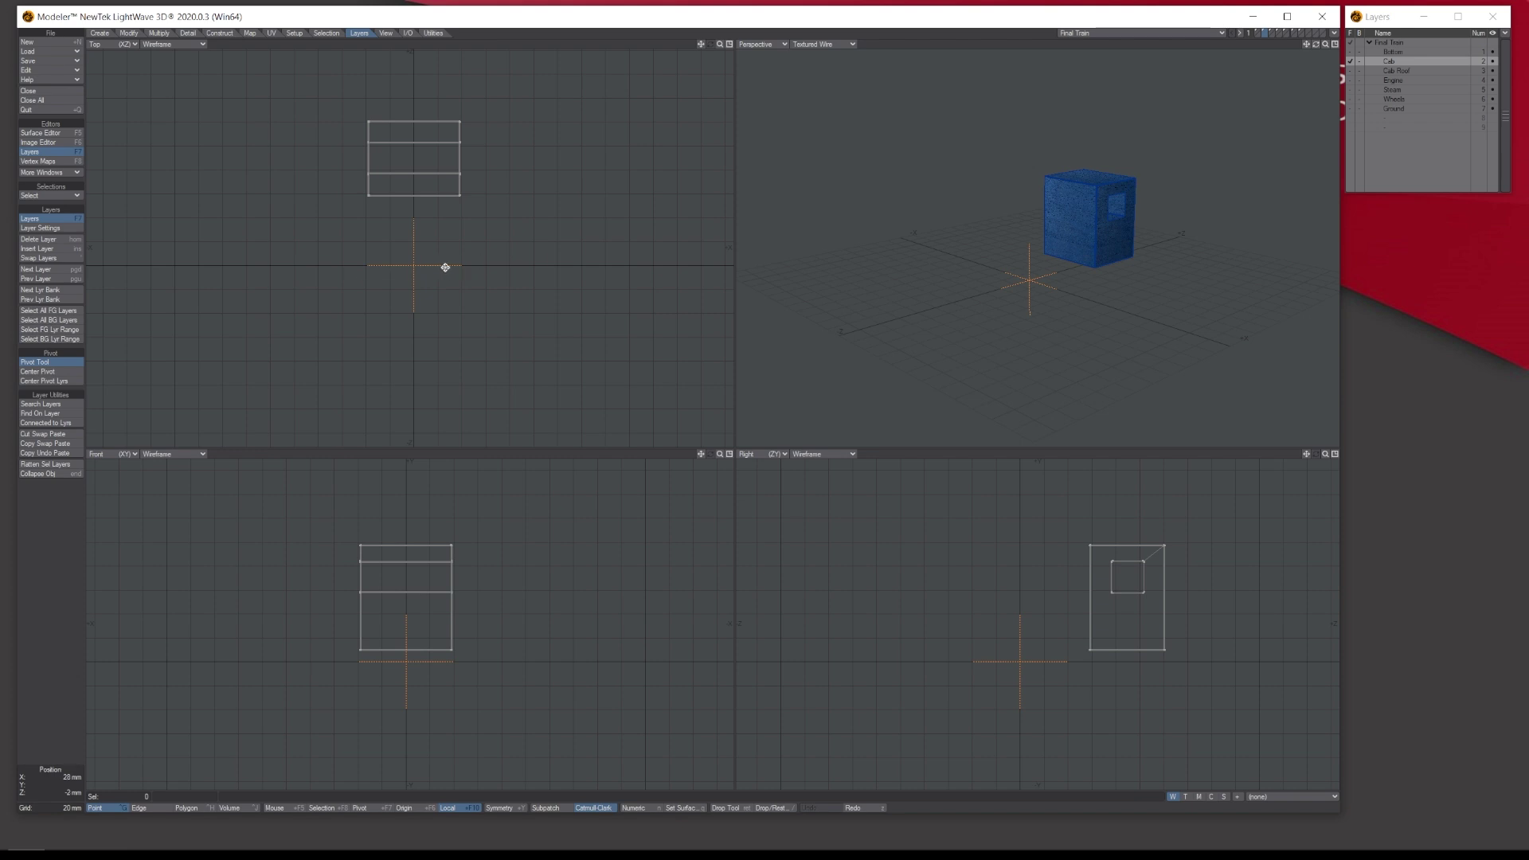
left_click(414, 158)
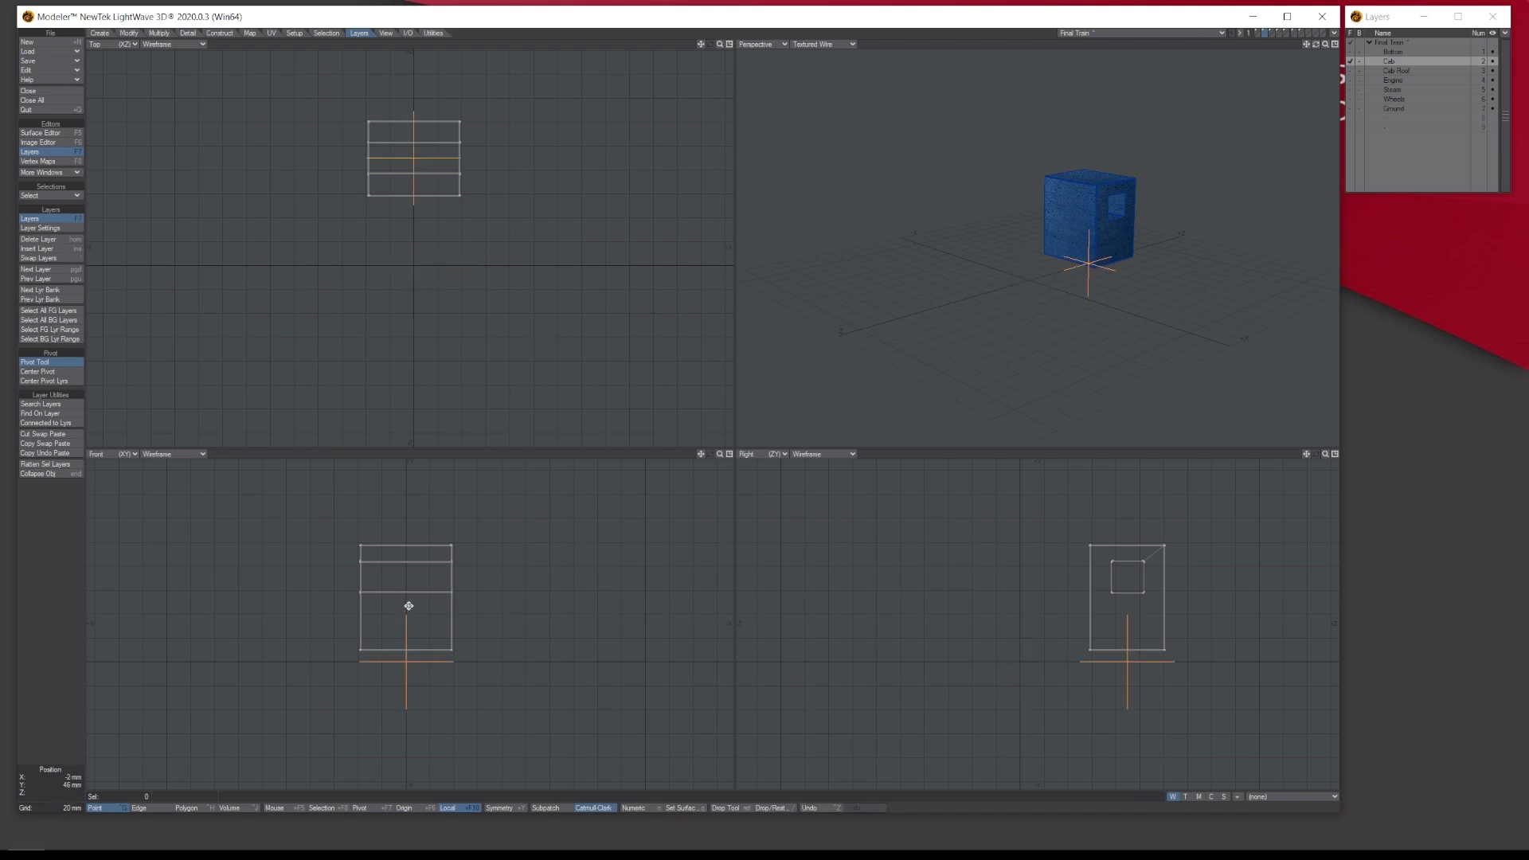
left_click_drag(407, 605, 406, 592)
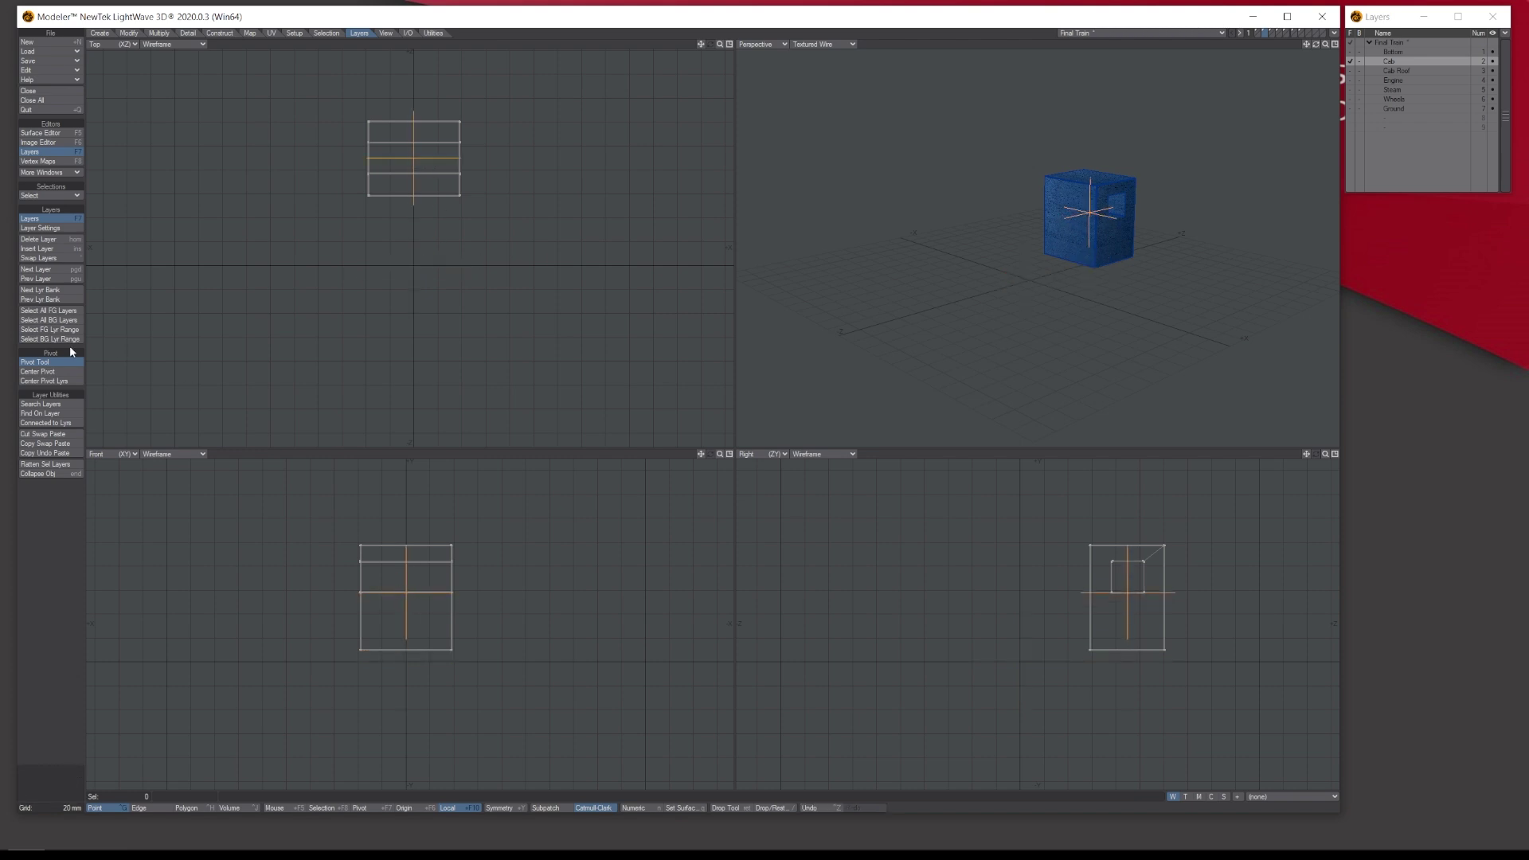
left_click(53, 373)
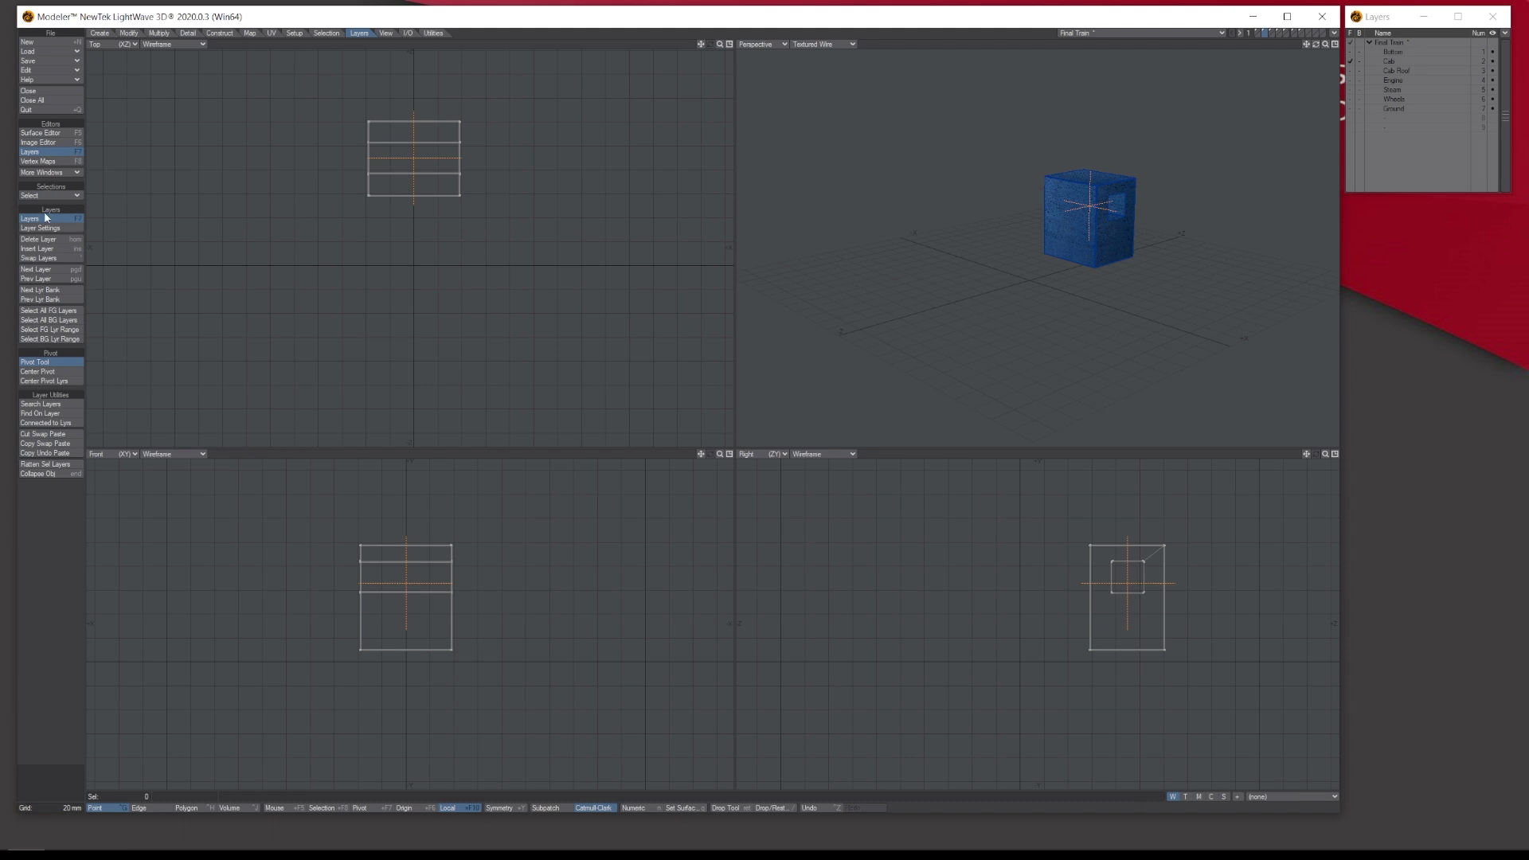
key("space")
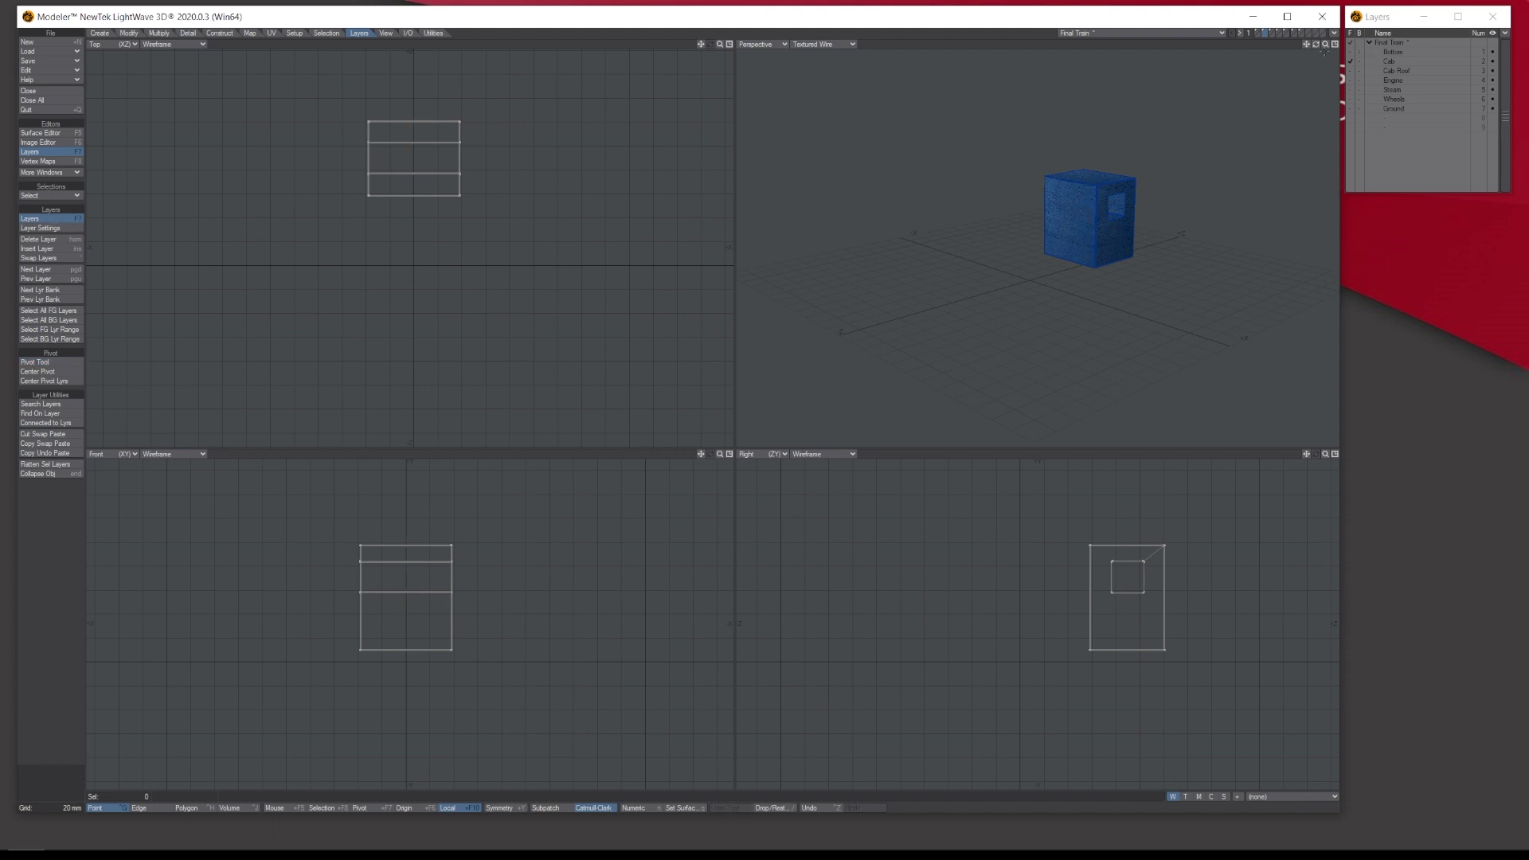
View the whole train and the Cab layer on its own, and leave only the Engine layer in the foreground.
left_click(1352, 43)
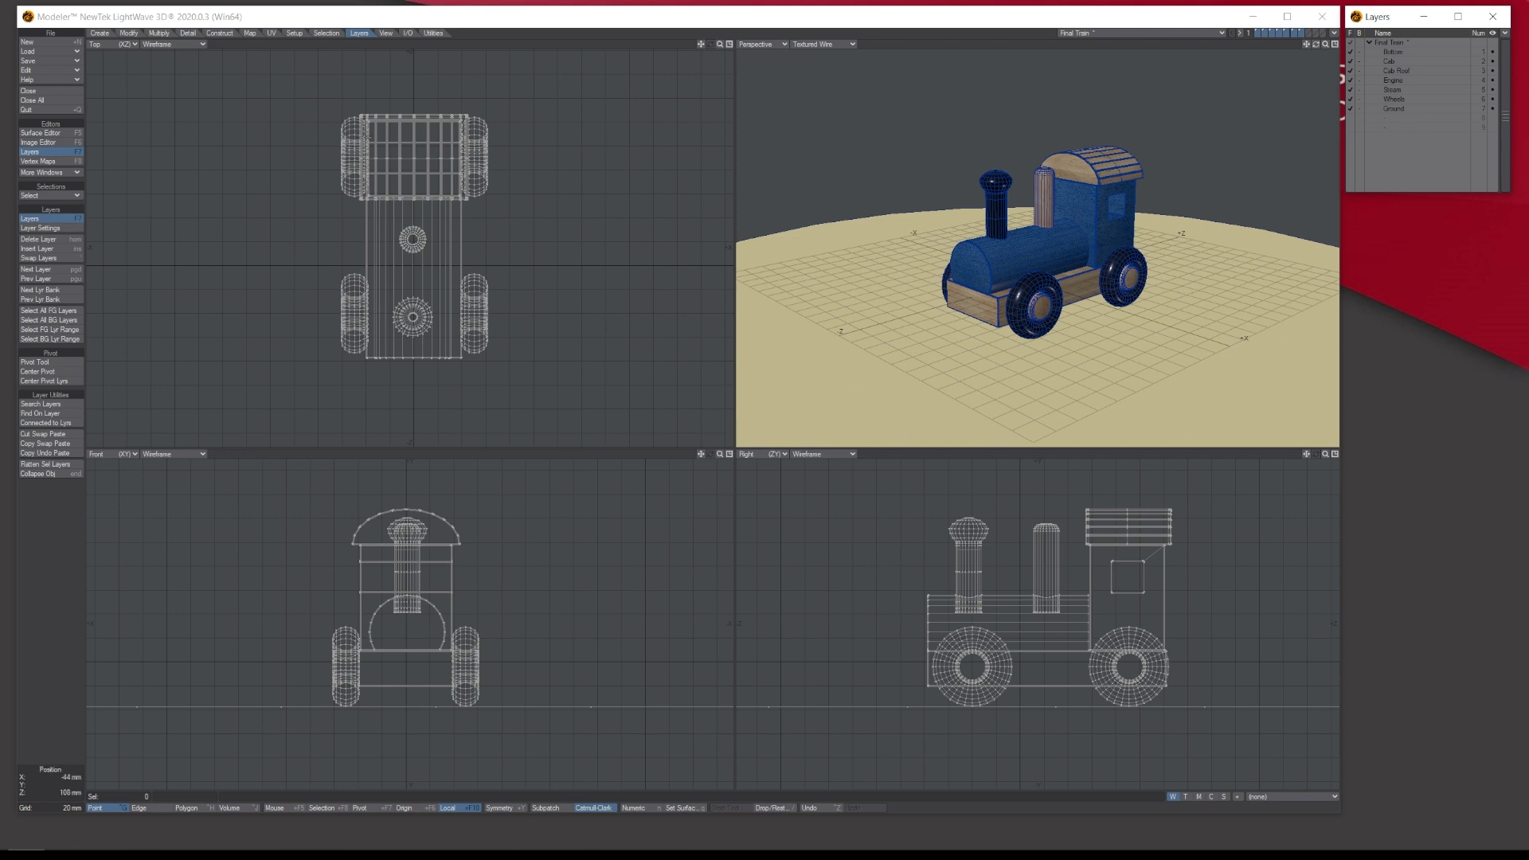
left_click(1392, 62)
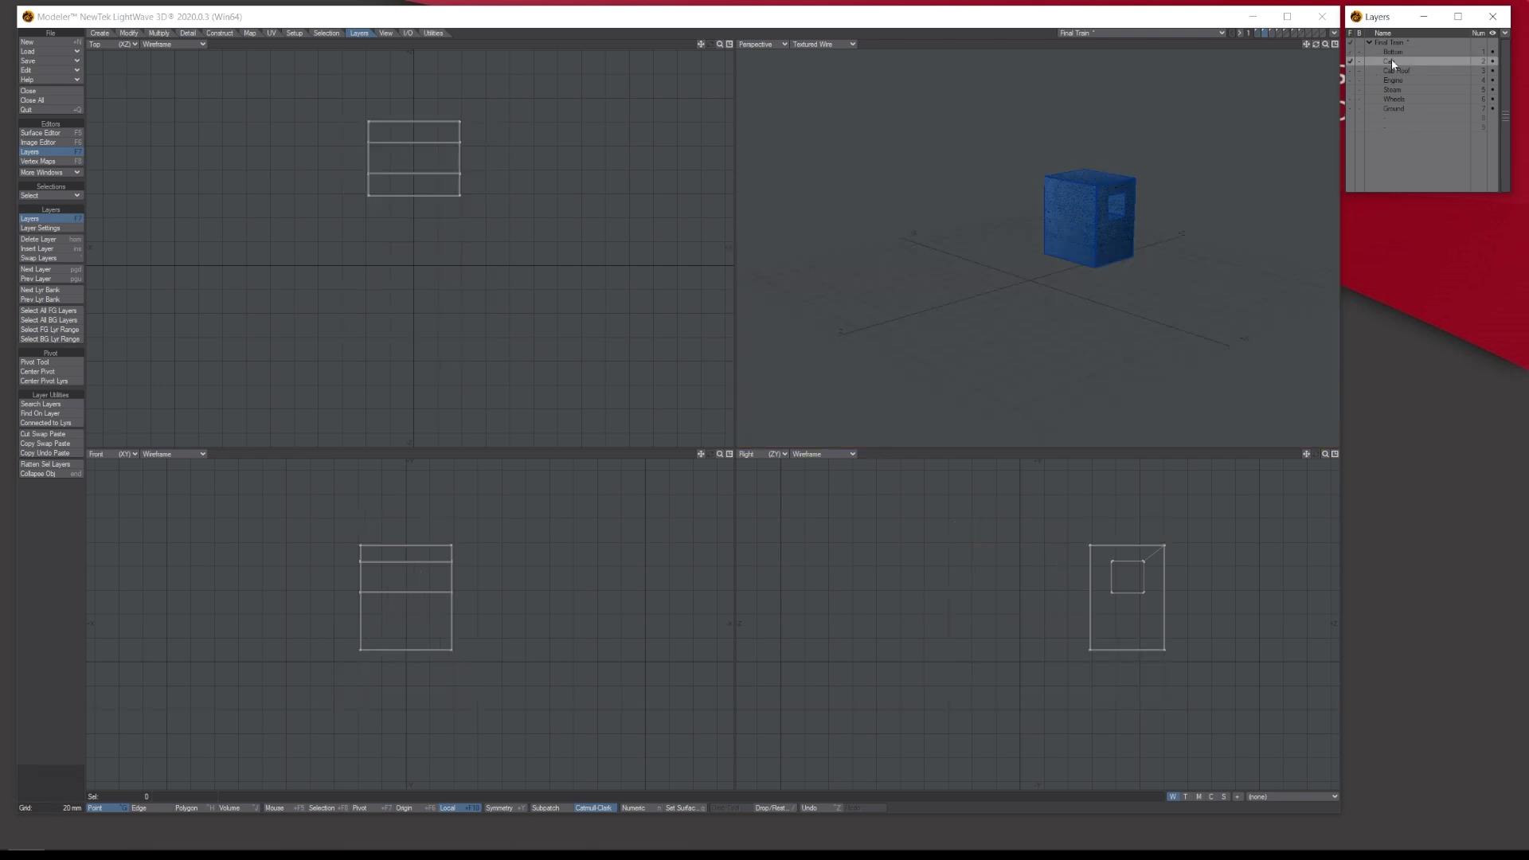
left_click(1393, 81)
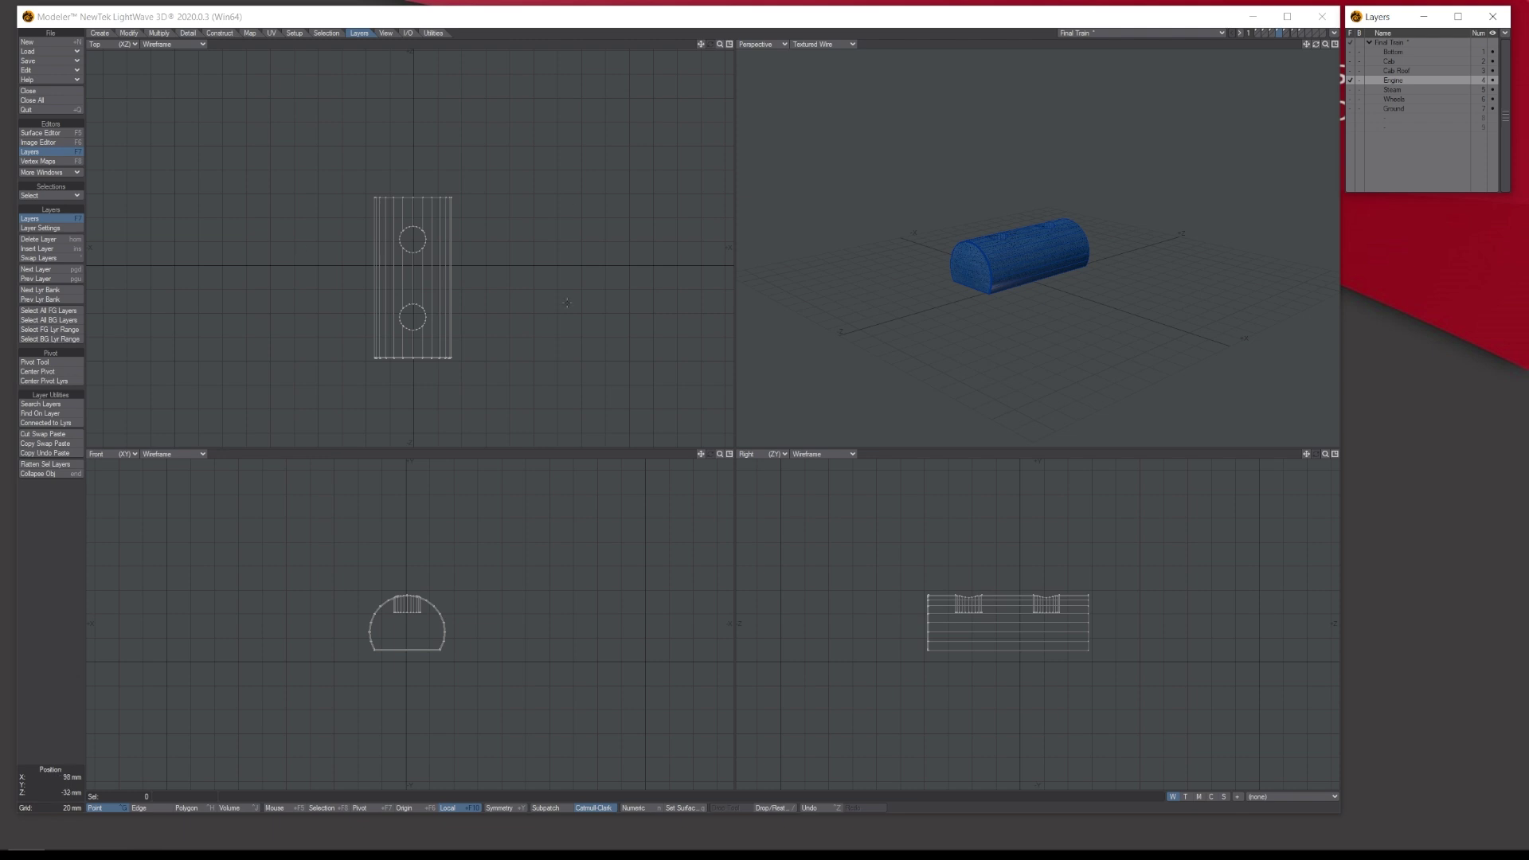
Try scaling the engine with the Size tool around the Local and Mouse action centers, undo it, and try the Transform and Stretch tools.
left_click(135, 33)
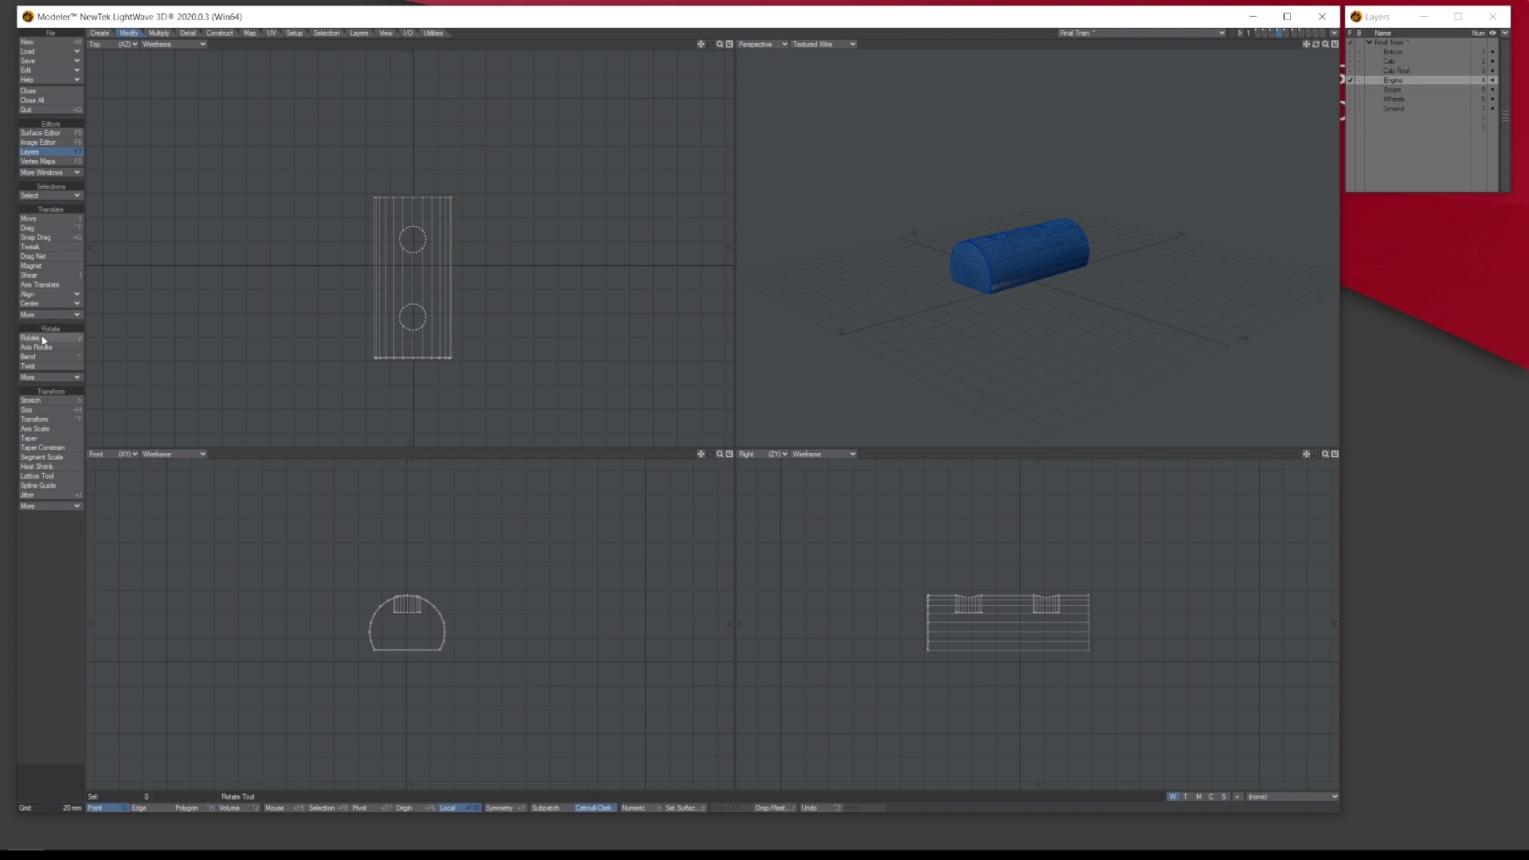
left_click(48, 410)
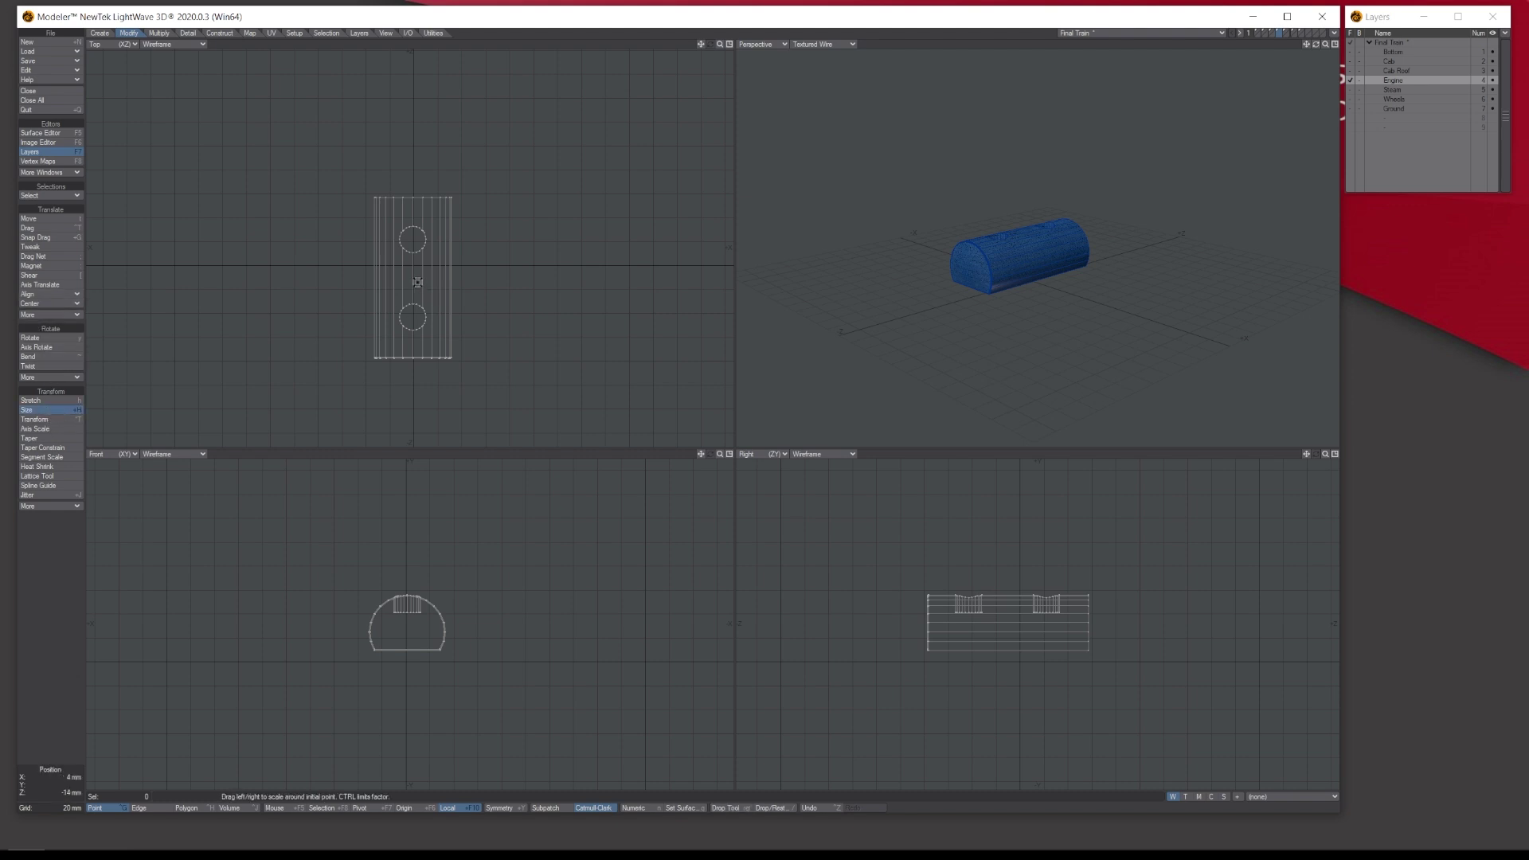
left_click_drag(420, 286, 469, 287)
key("ctrl+z")
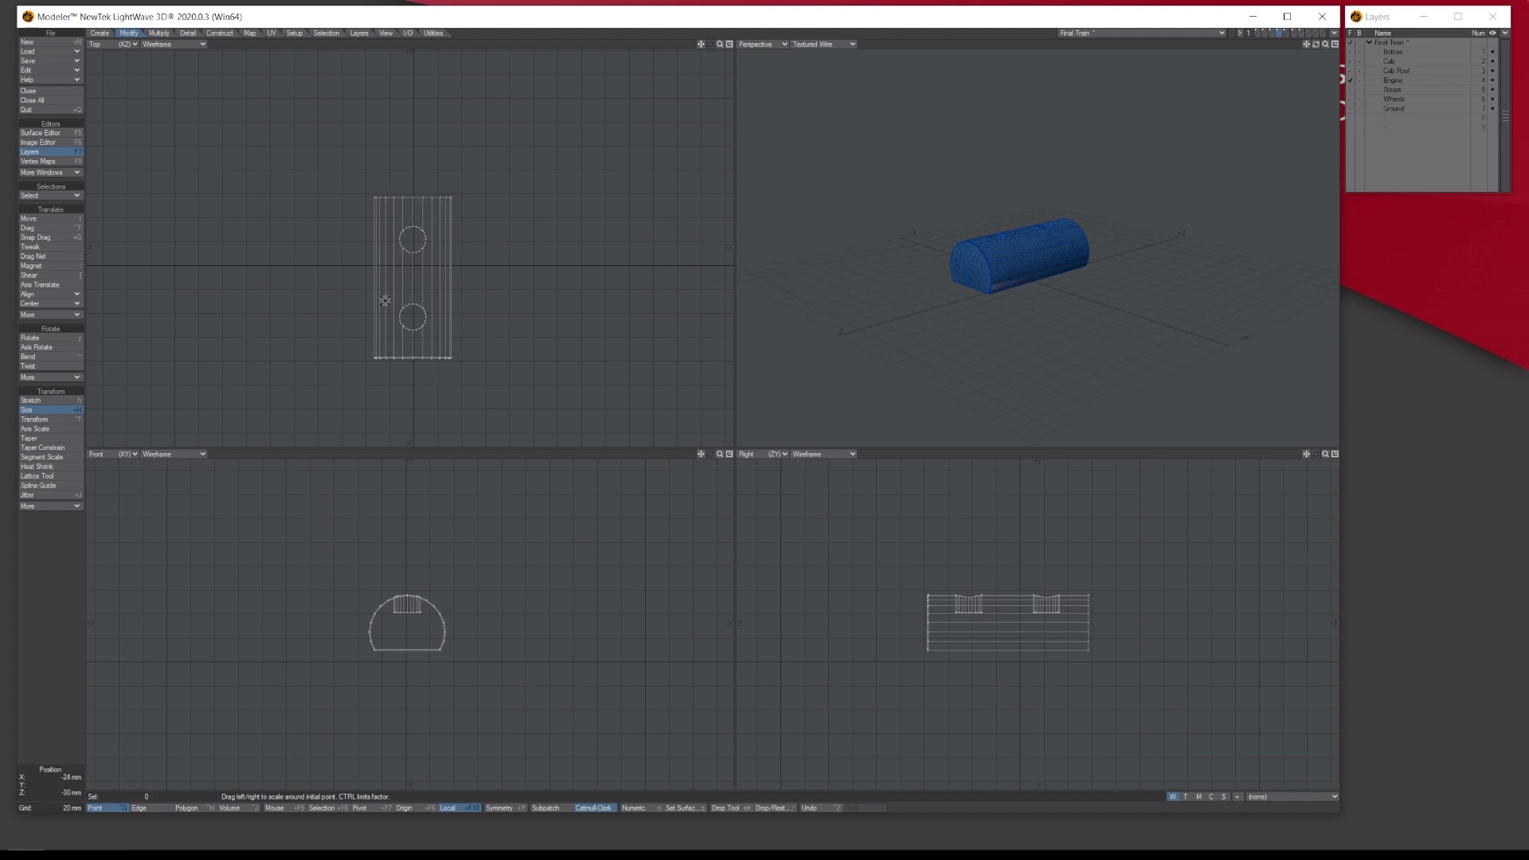
left_click(290, 807)
mouse_move(419, 280)
left_mouse_down()
mouse_move(496, 280)
mouse_move(415, 284)
left_mouse_up()
left_click(35, 419)
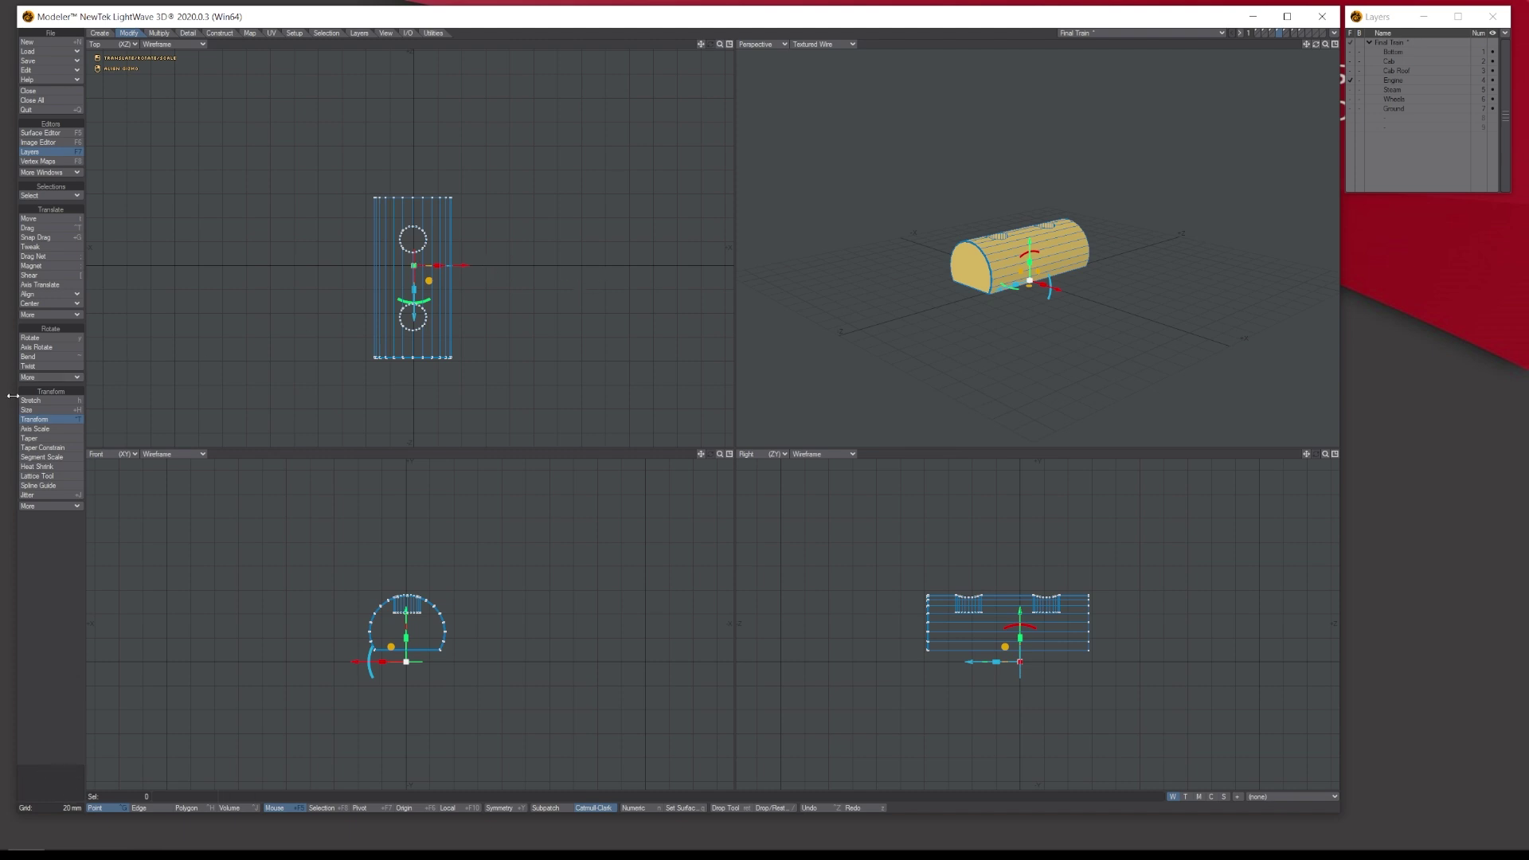
left_click(47, 402)
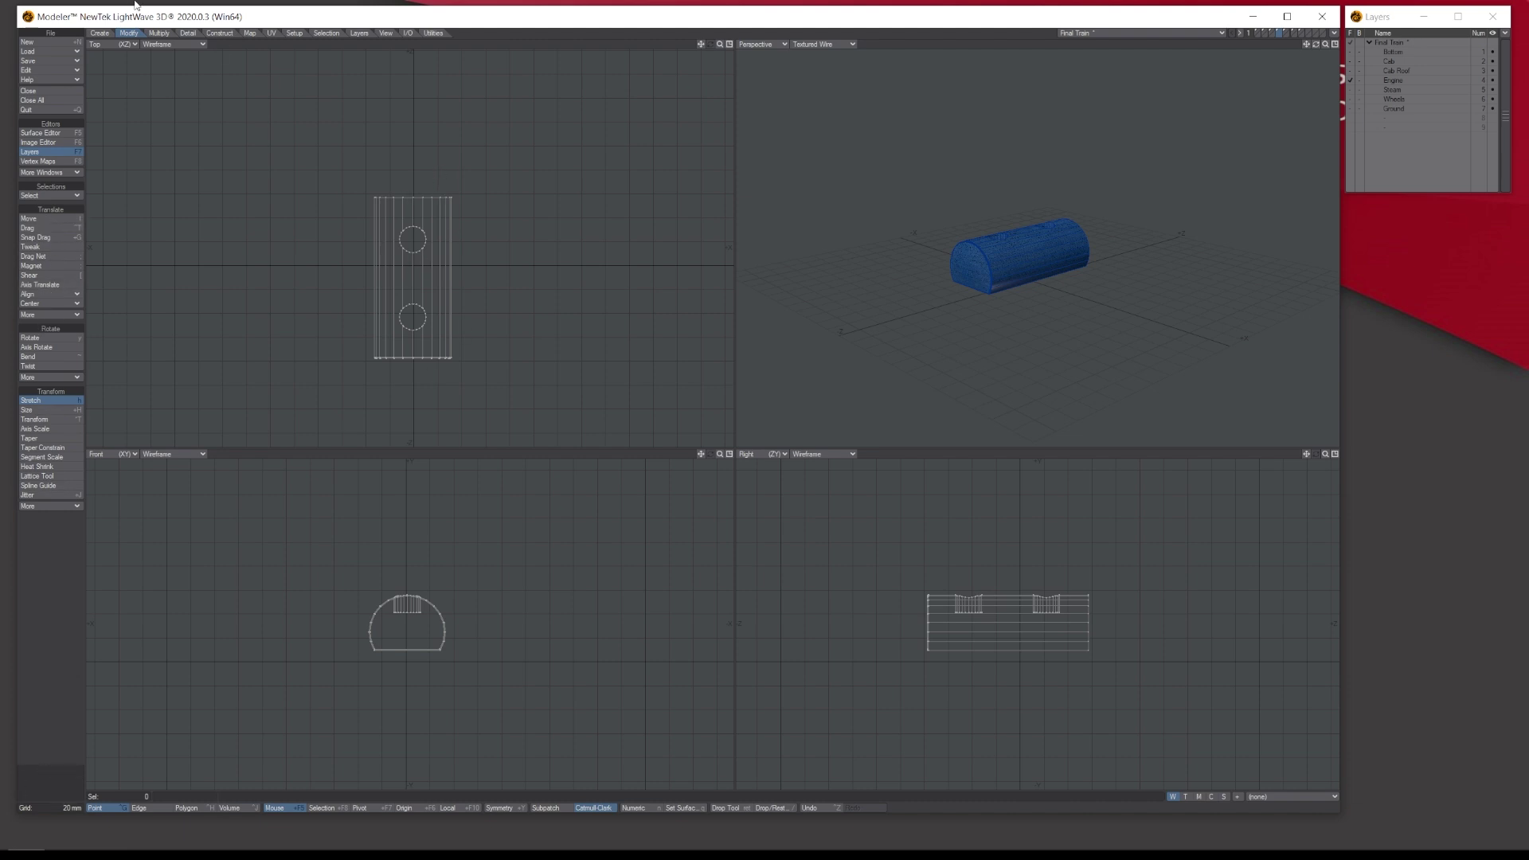
Look over the Multiply, Detail, Construct, Map, UV, Setup, Selection, Layers, View, I/O, Utilities and Create tool sets.
left_click(168, 33)
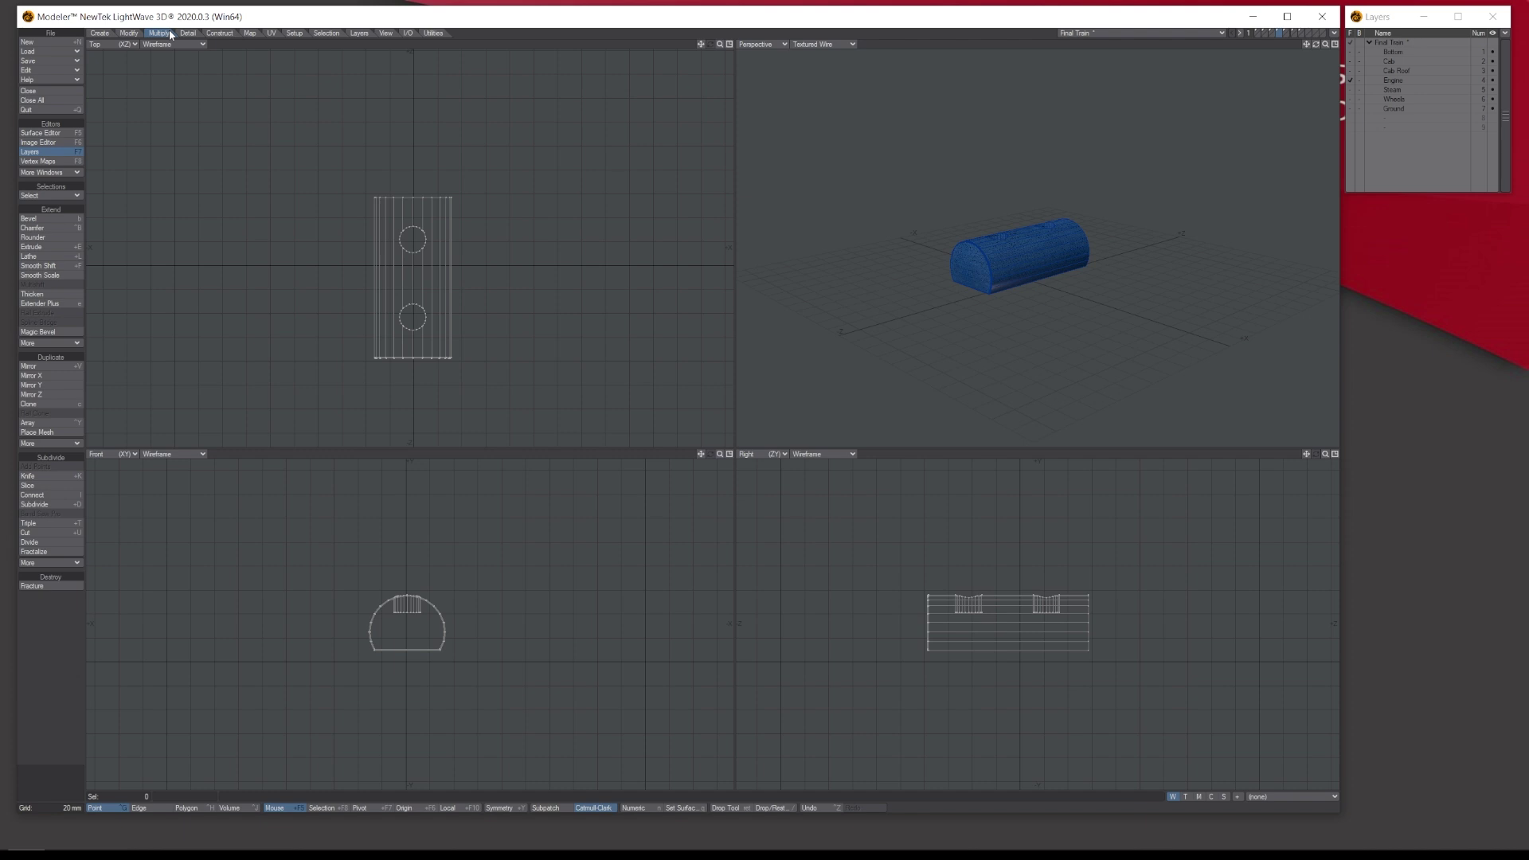
left_click(188, 33)
left_click(220, 33)
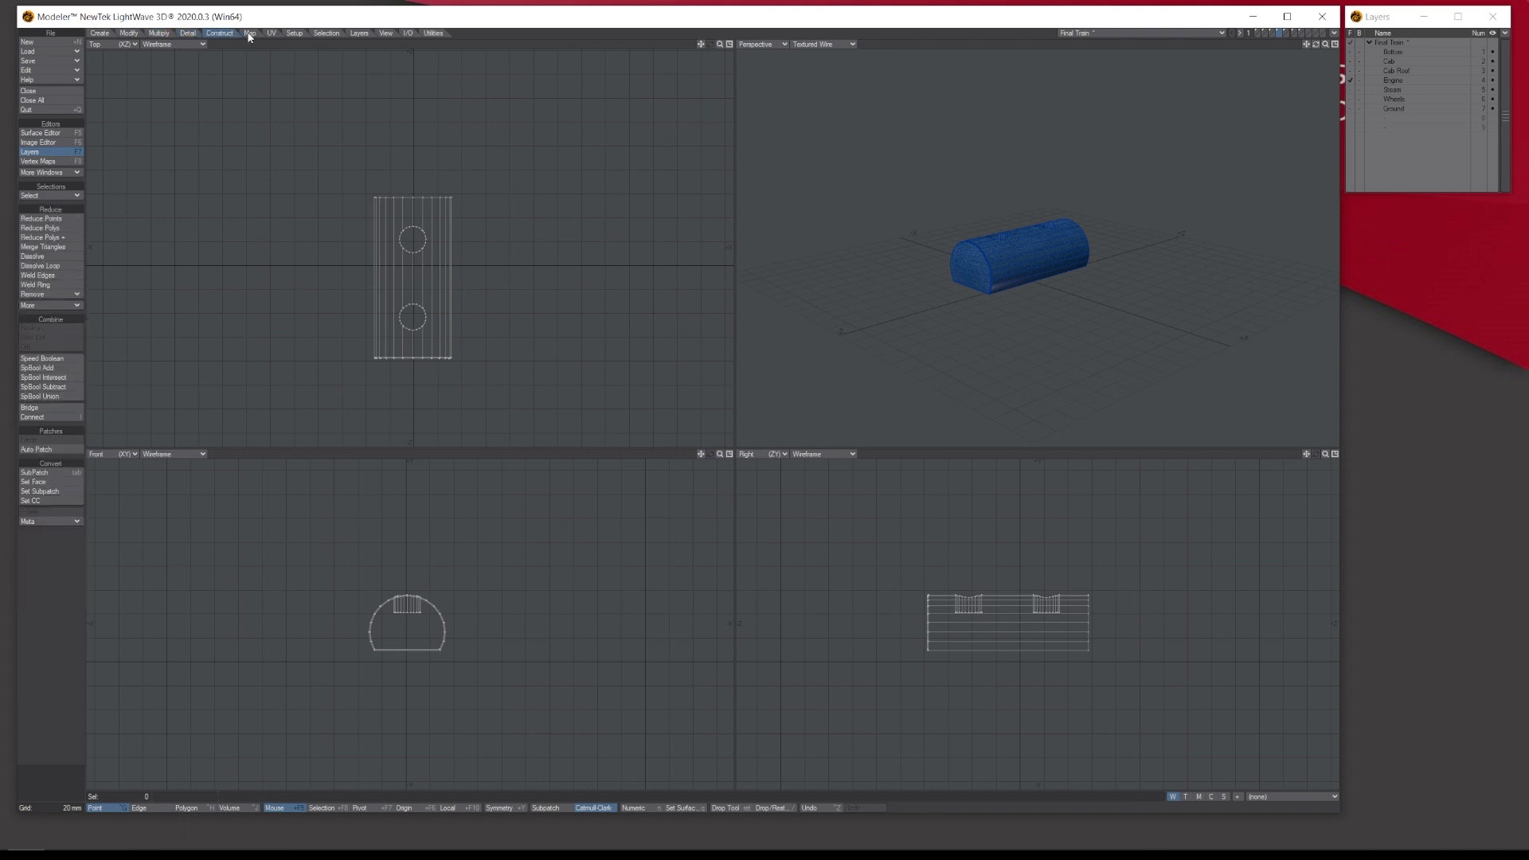
left_click(250, 33)
left_click(272, 33)
left_click(292, 33)
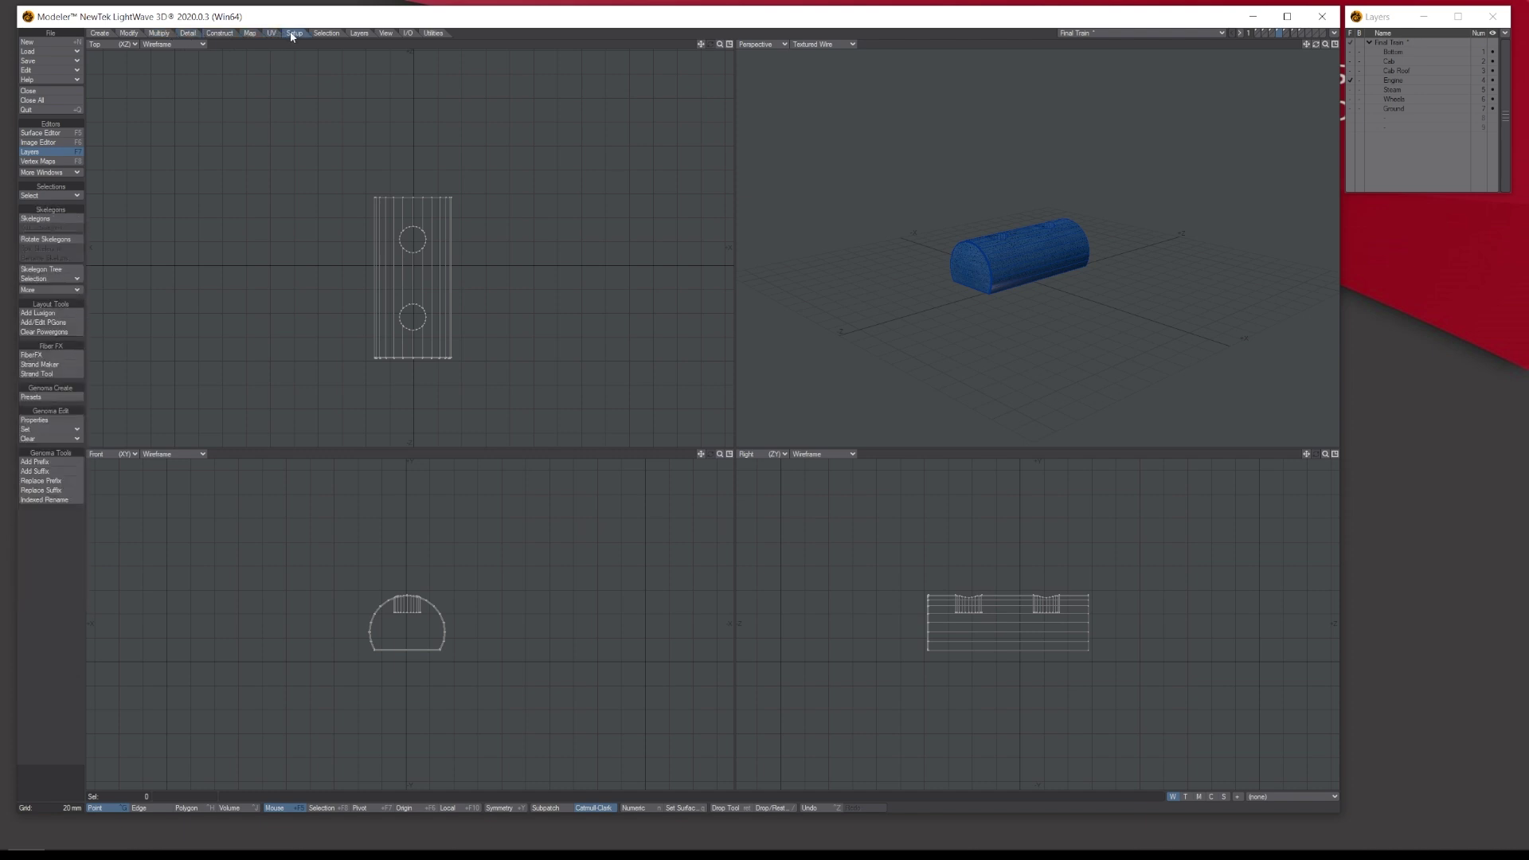
left_click(327, 33)
left_click(359, 33)
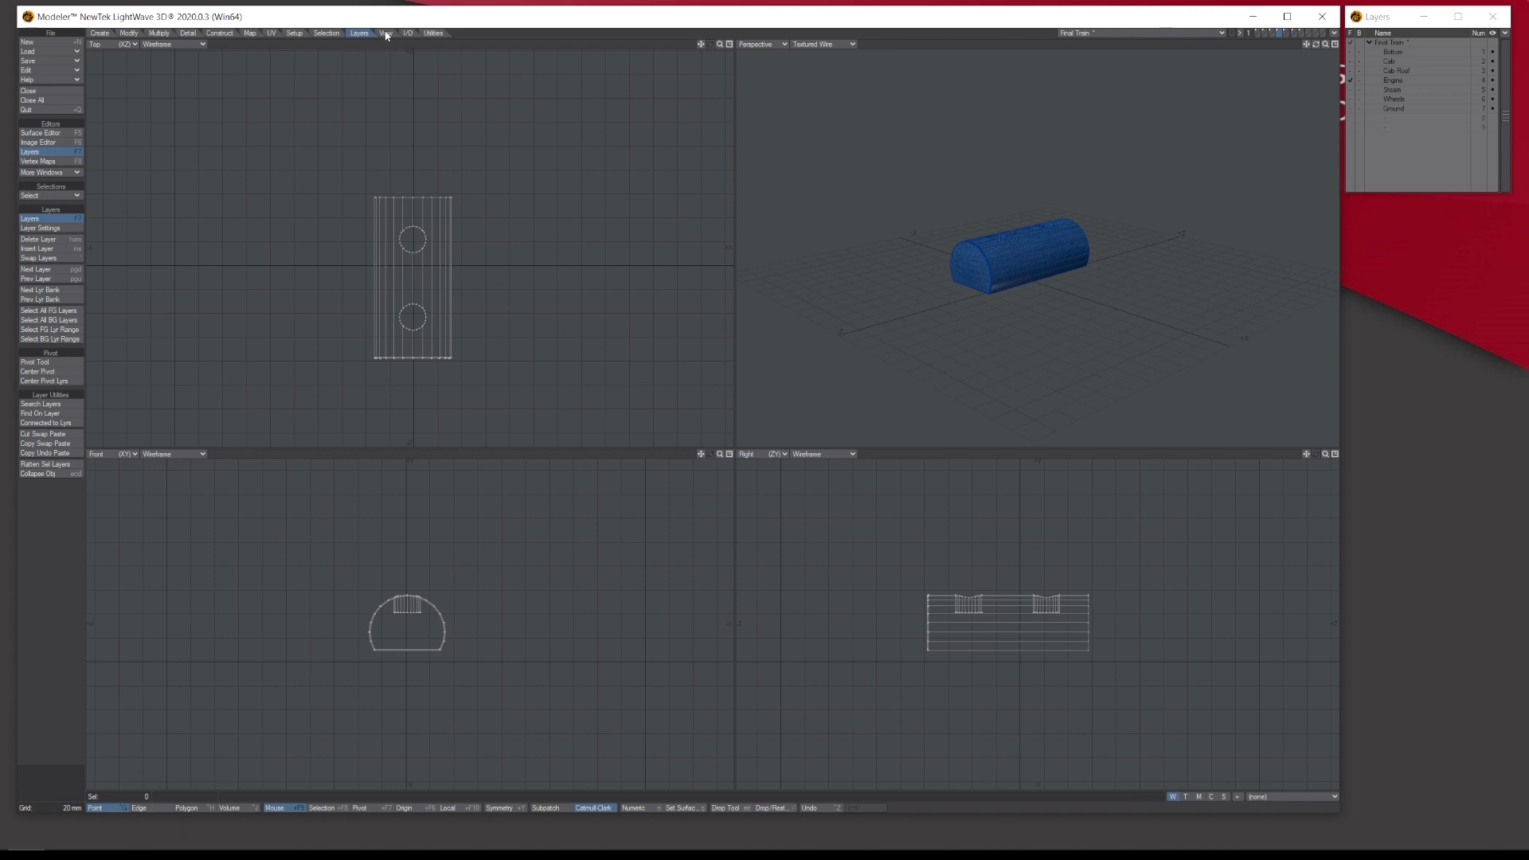
left_click(385, 33)
left_click(409, 33)
left_click(433, 34)
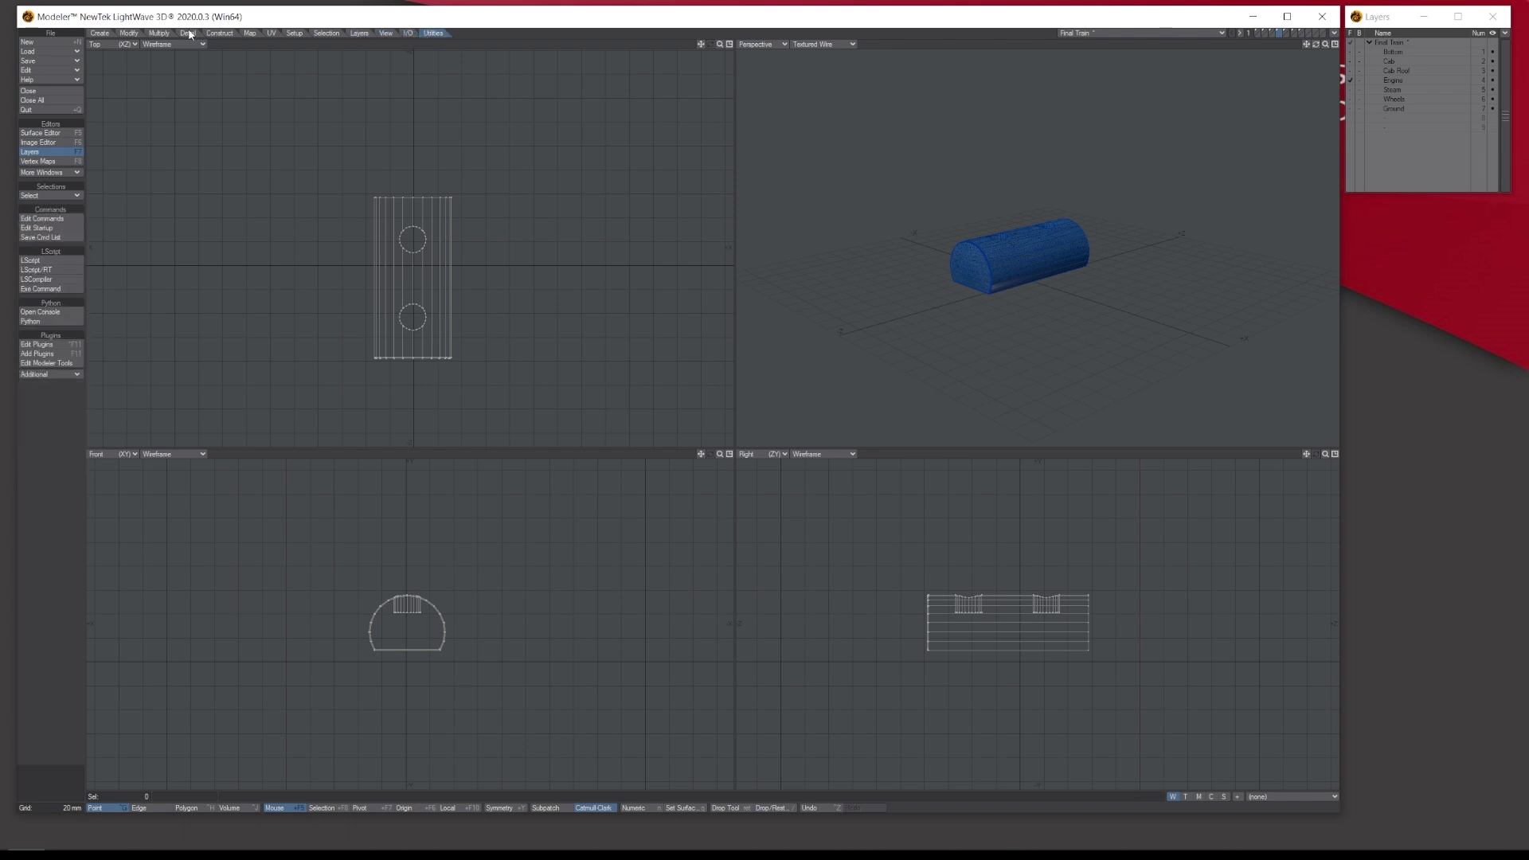
left_click(98, 34)
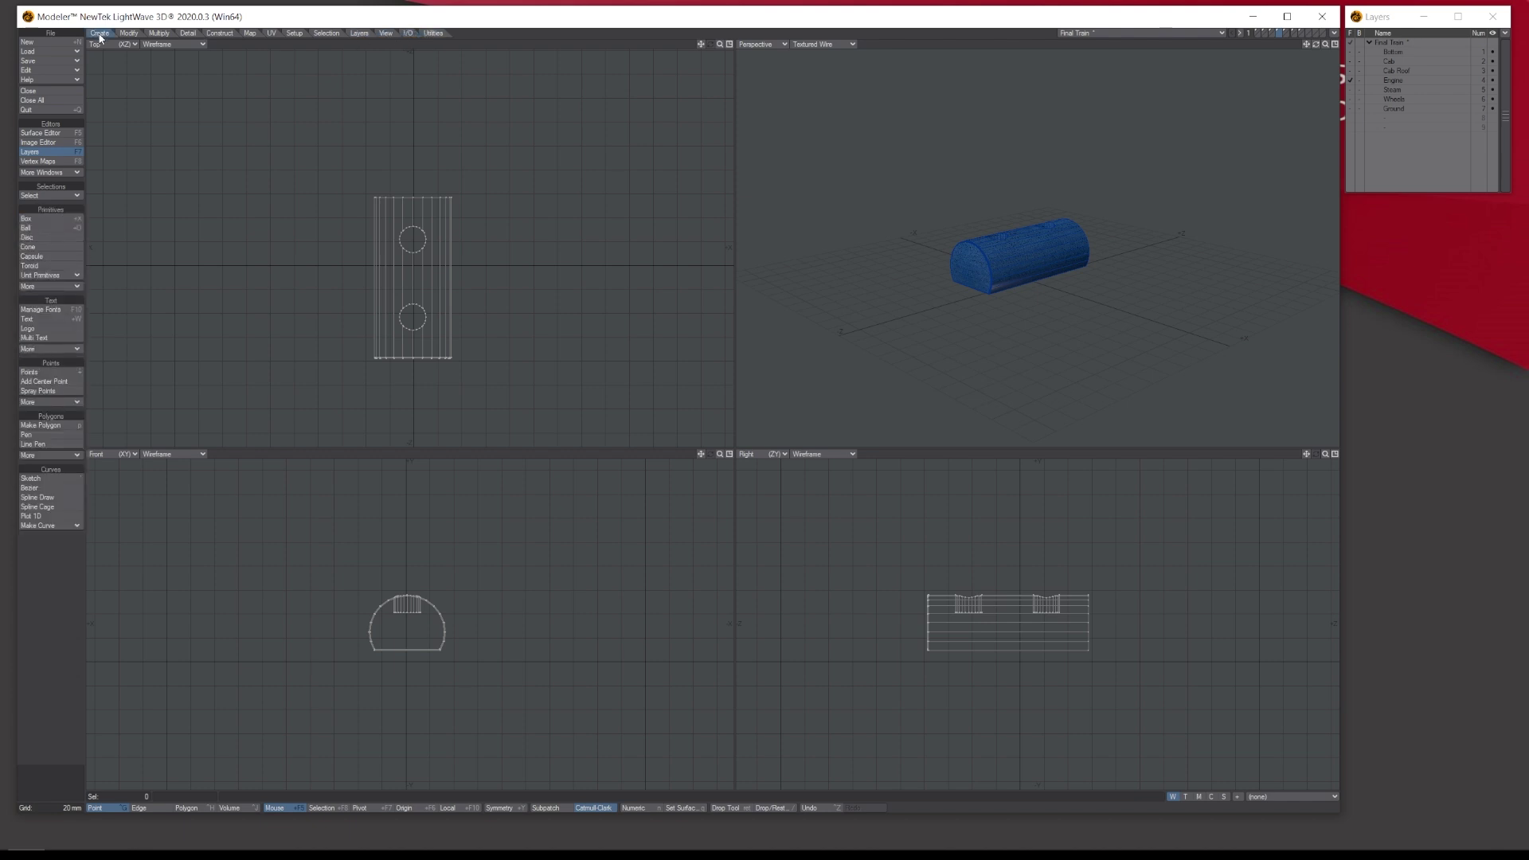
Inspect the Ground layer on its own from a low angle, and bring all train layers back to the foreground.
left_click(1352, 43)
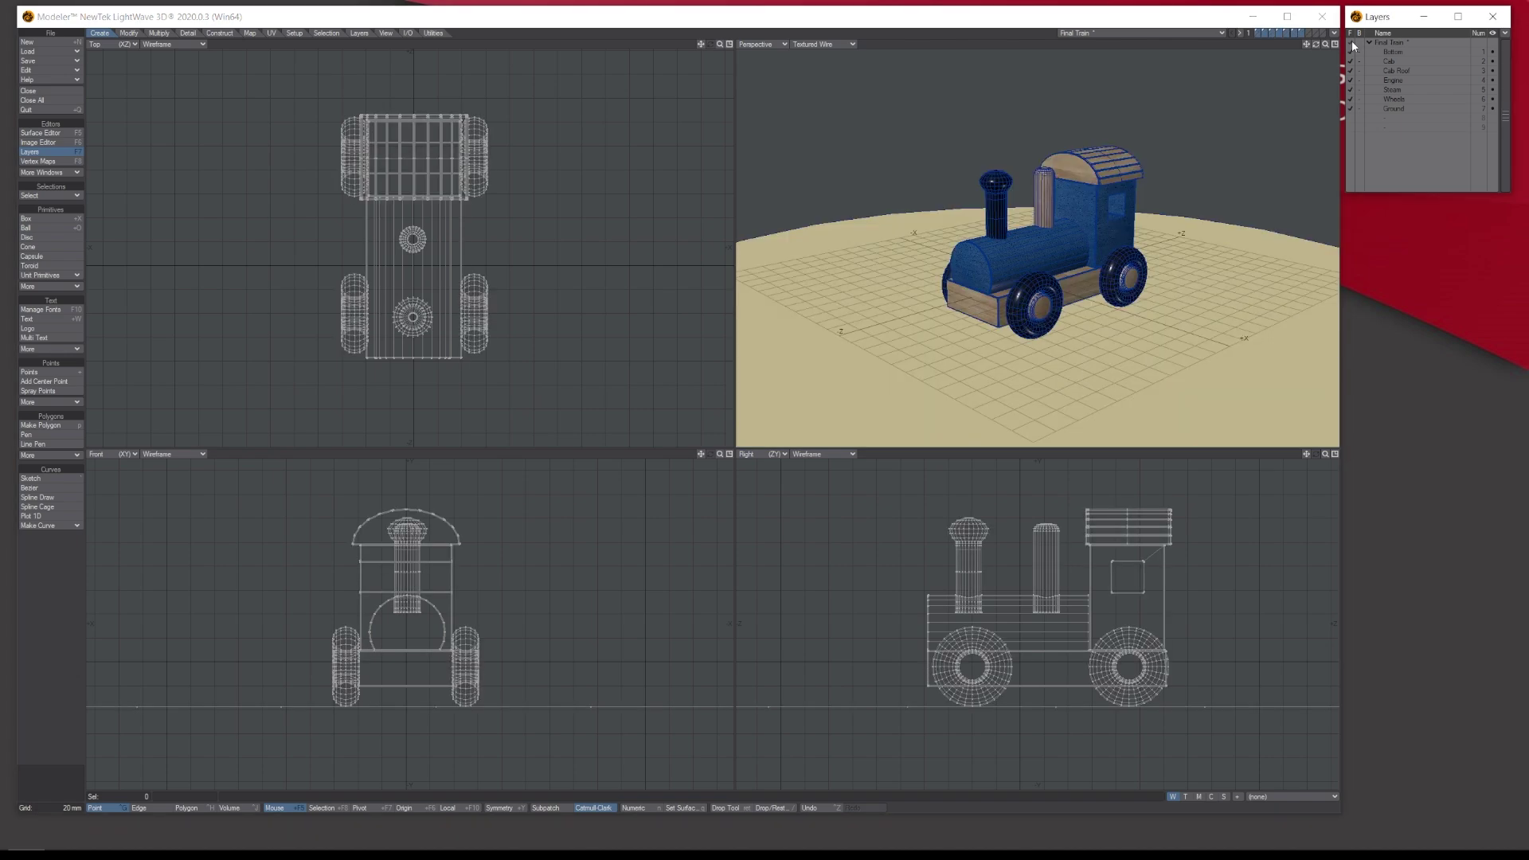
left_click_drag(1316, 44, 1076, 49)
left_click(1394, 110)
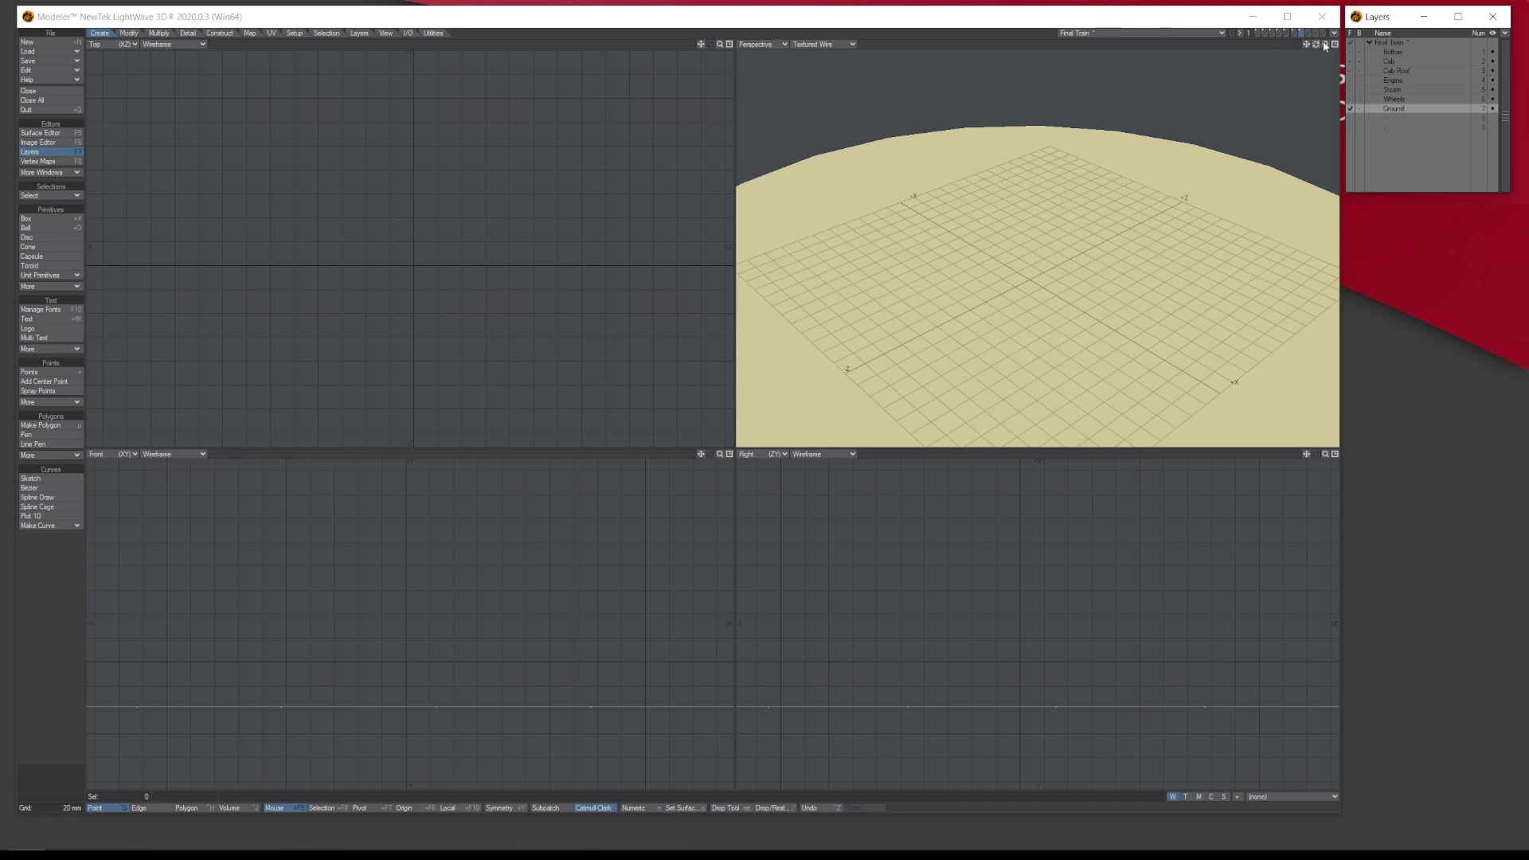
left_click_drag(1316, 45, 1316, 84)
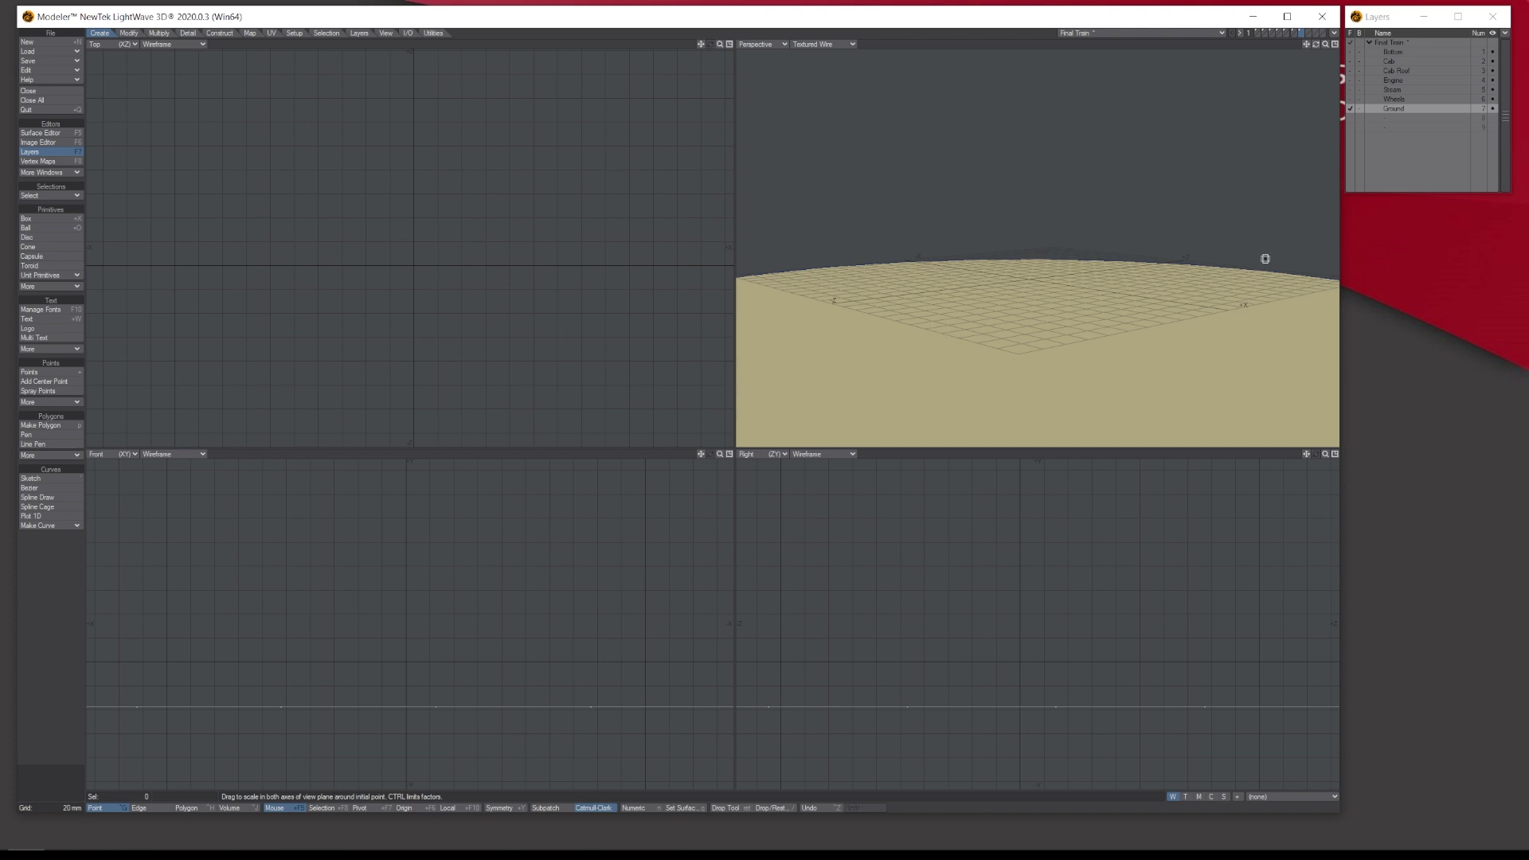
left_click(1350, 42)
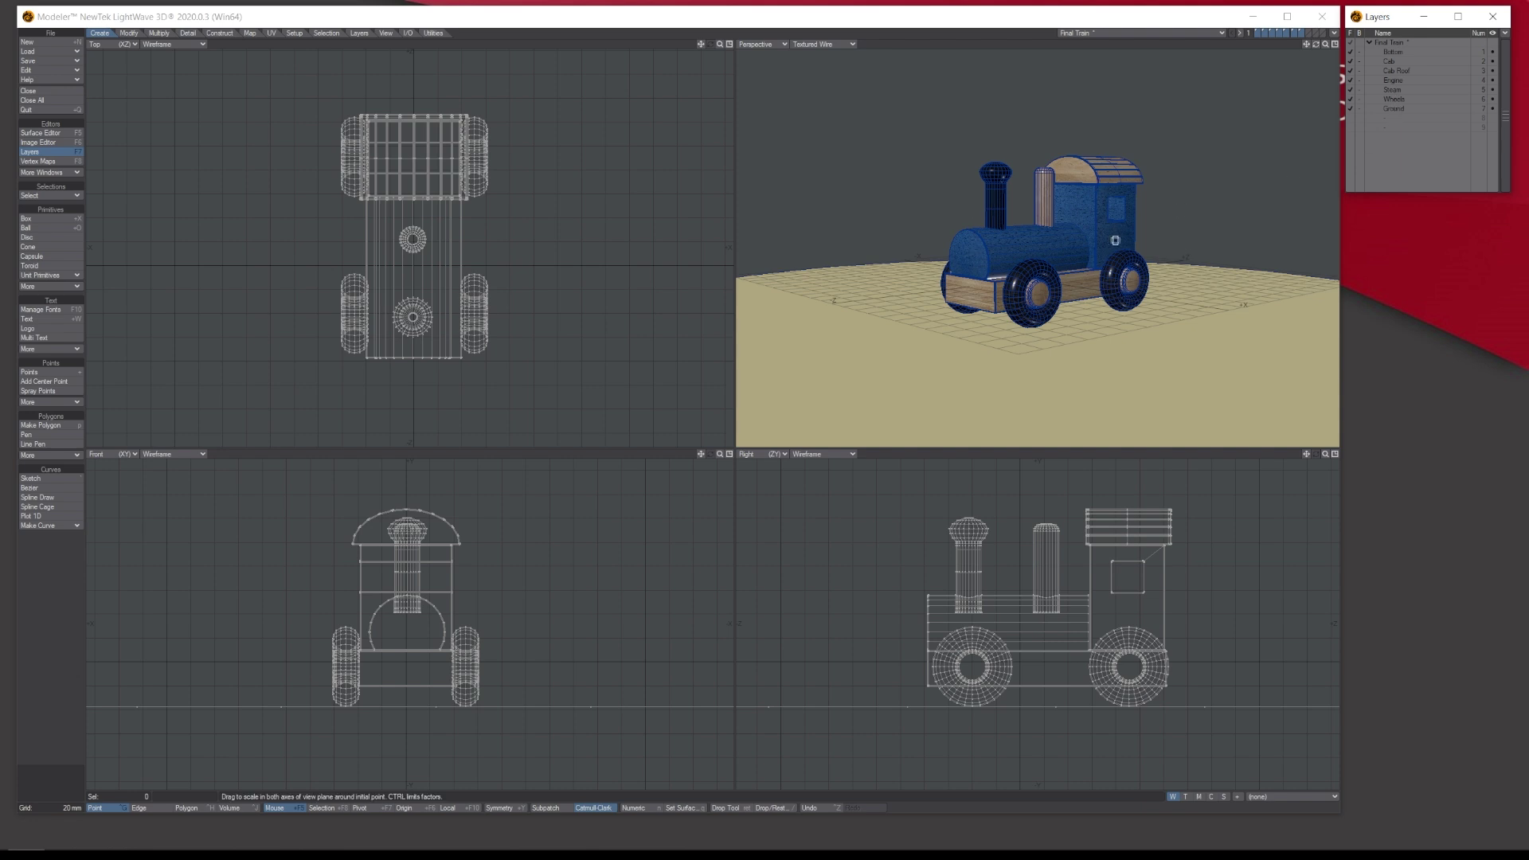
Open the Surface Editor and examine the material settings of the train's surfaces, ending on the Engine surface.
left_click(58, 137)
left_click_drag(591, 185, 692, 114)
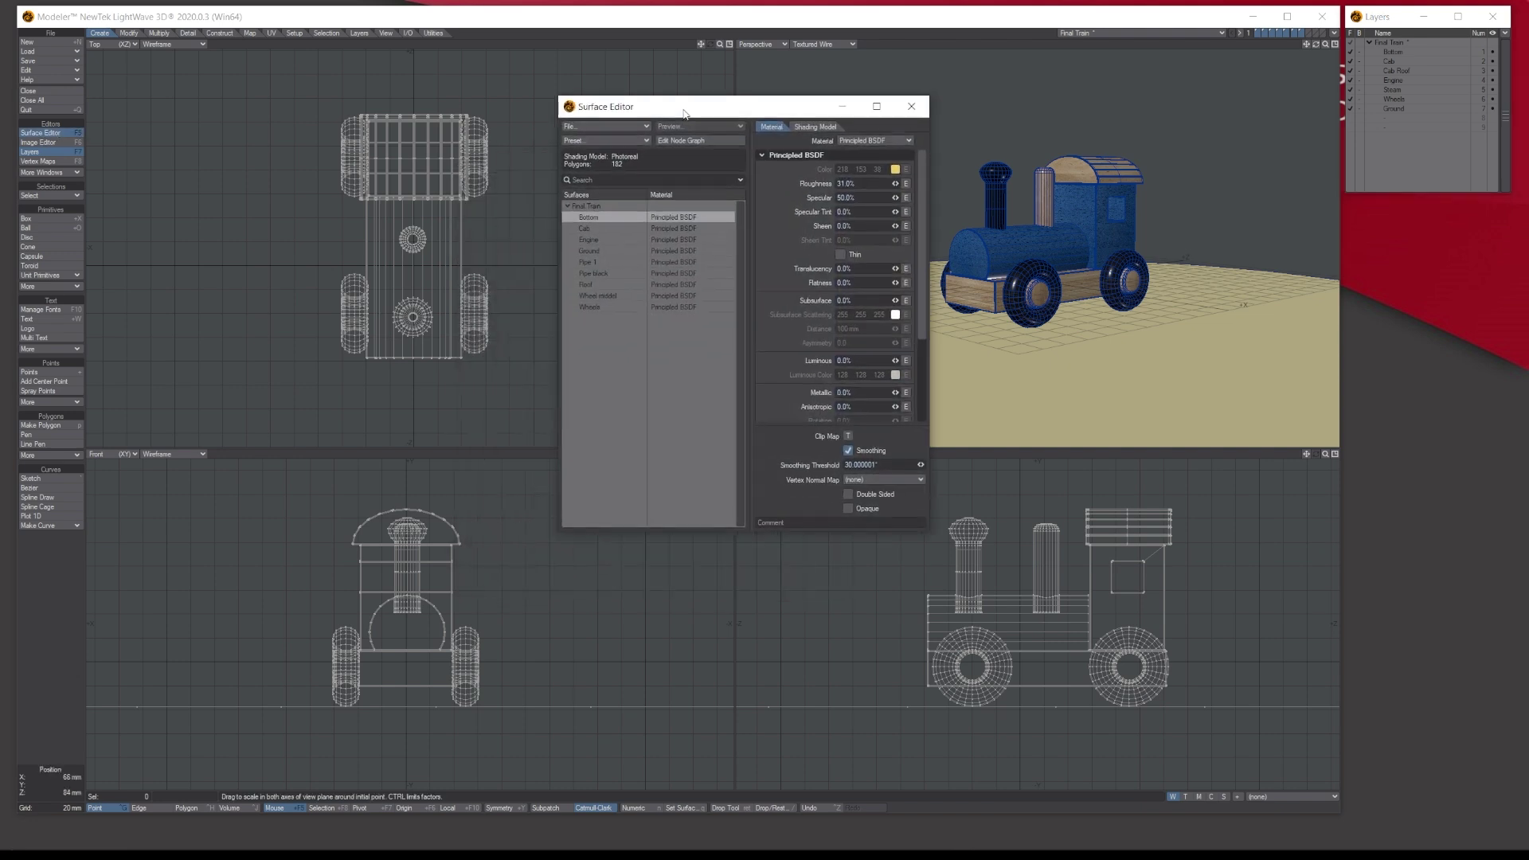
left_click(594, 230)
left_click(594, 239)
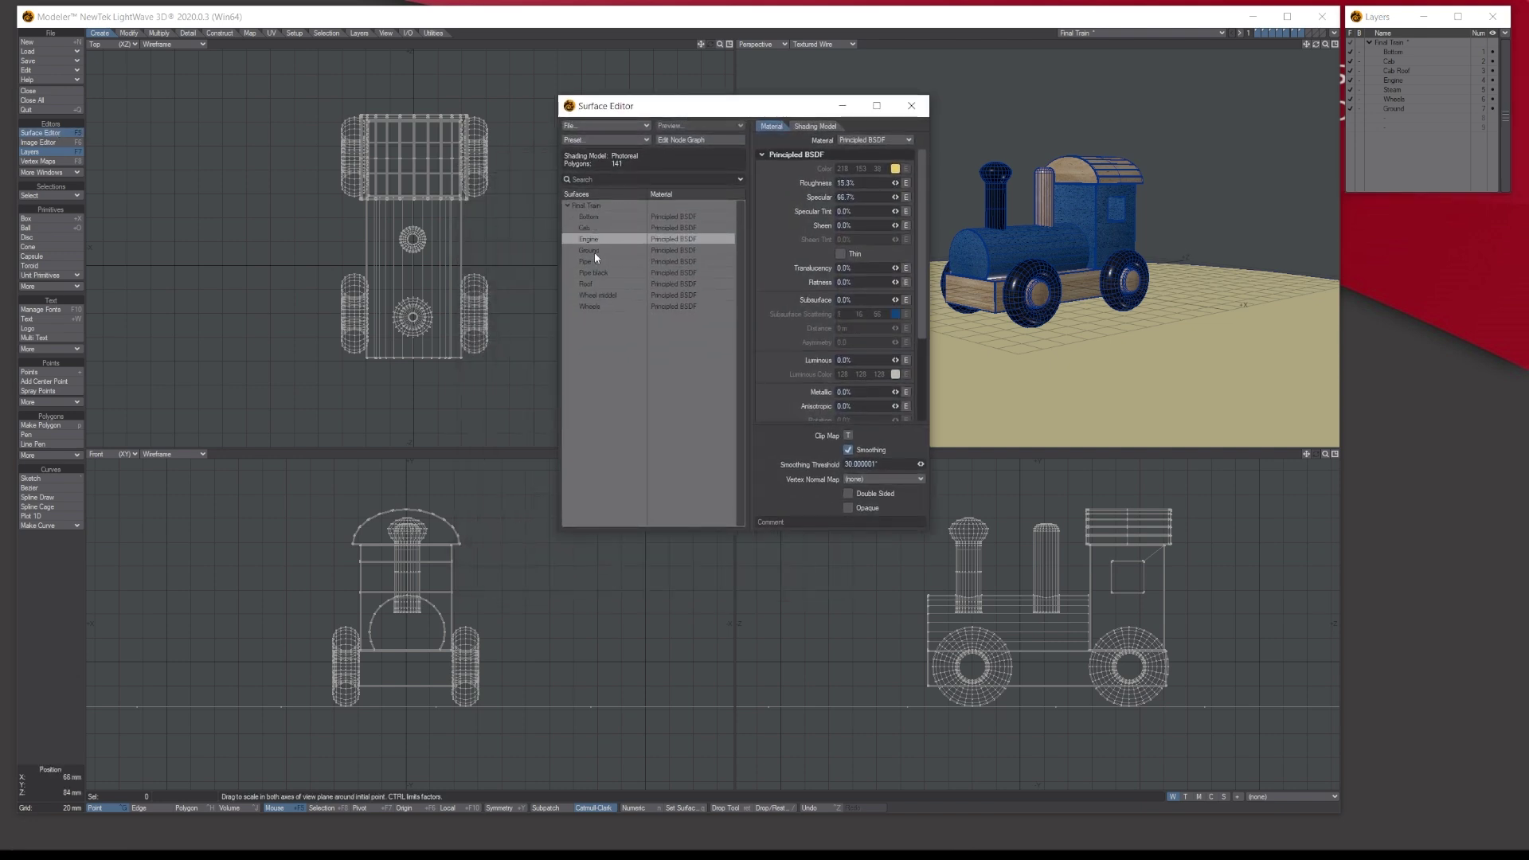
left_click(594, 251)
left_click(595, 261)
left_click(597, 273)
left_click(601, 284)
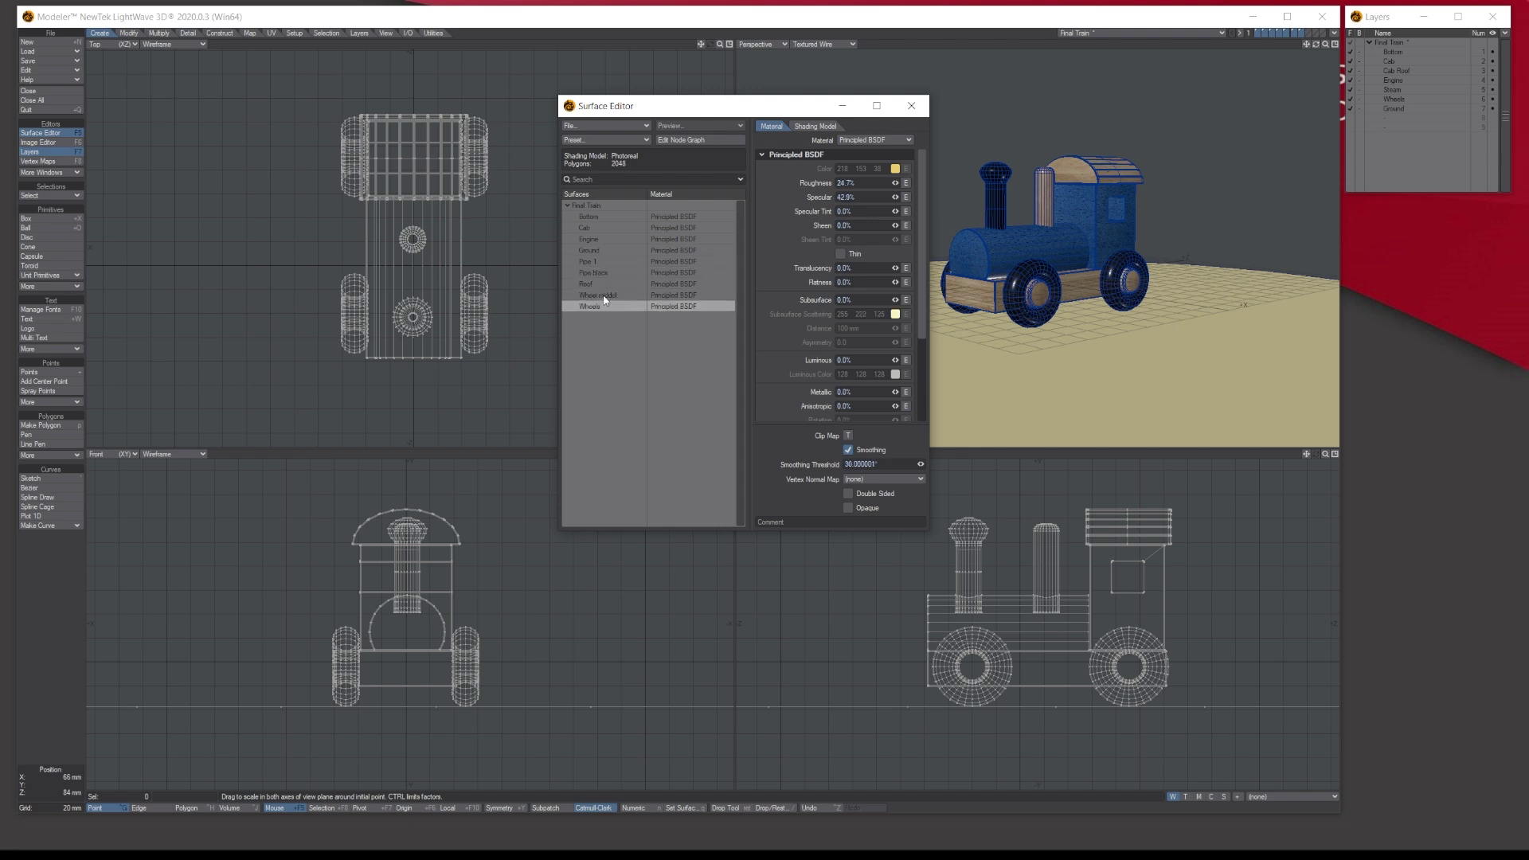
left_click(603, 296)
left_click(602, 284)
left_click(600, 264)
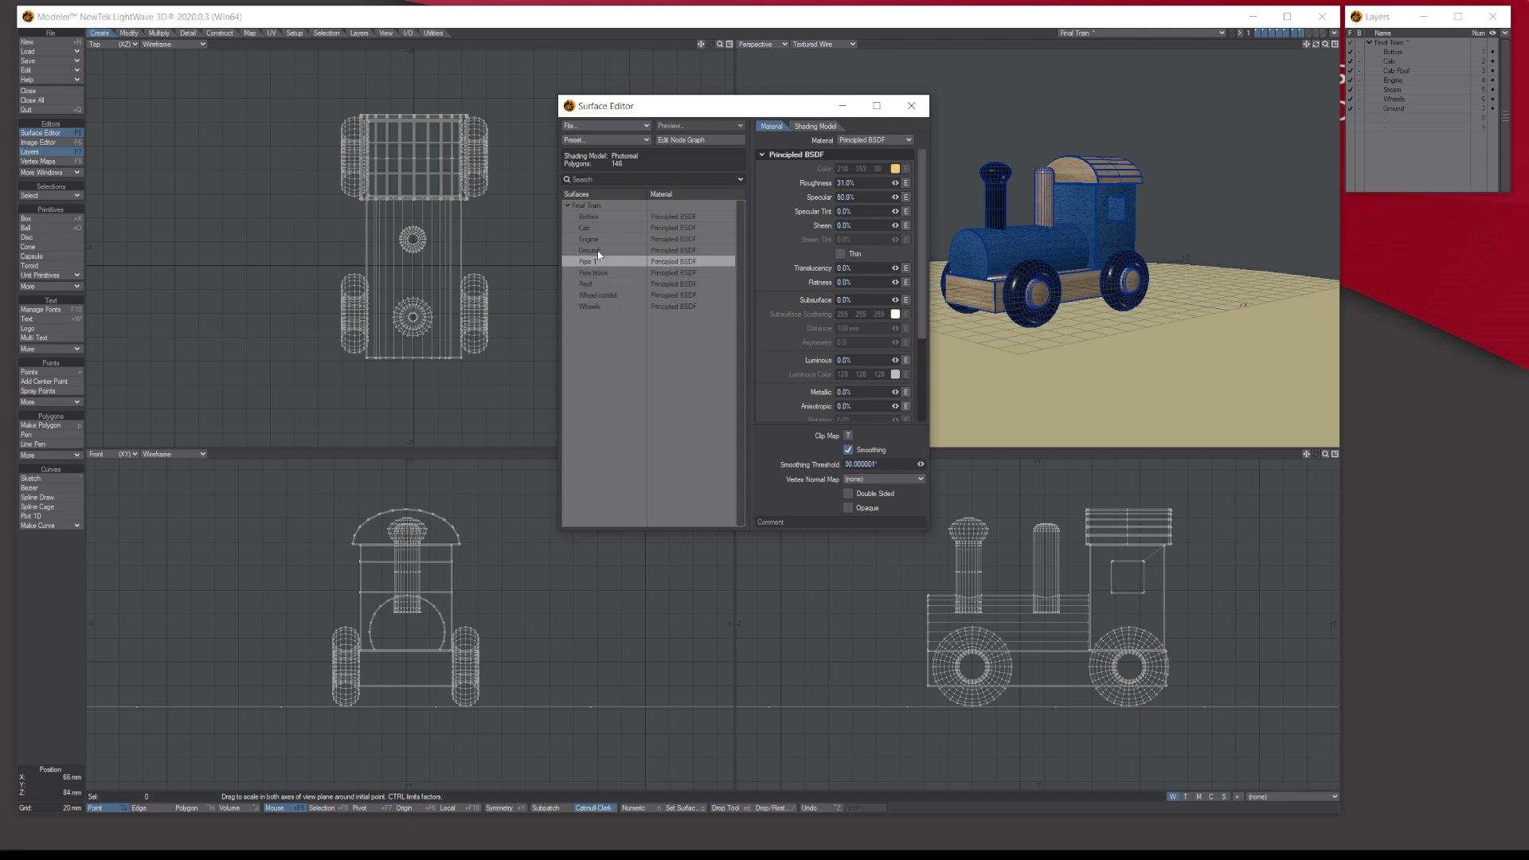
left_click(599, 250)
left_click(596, 240)
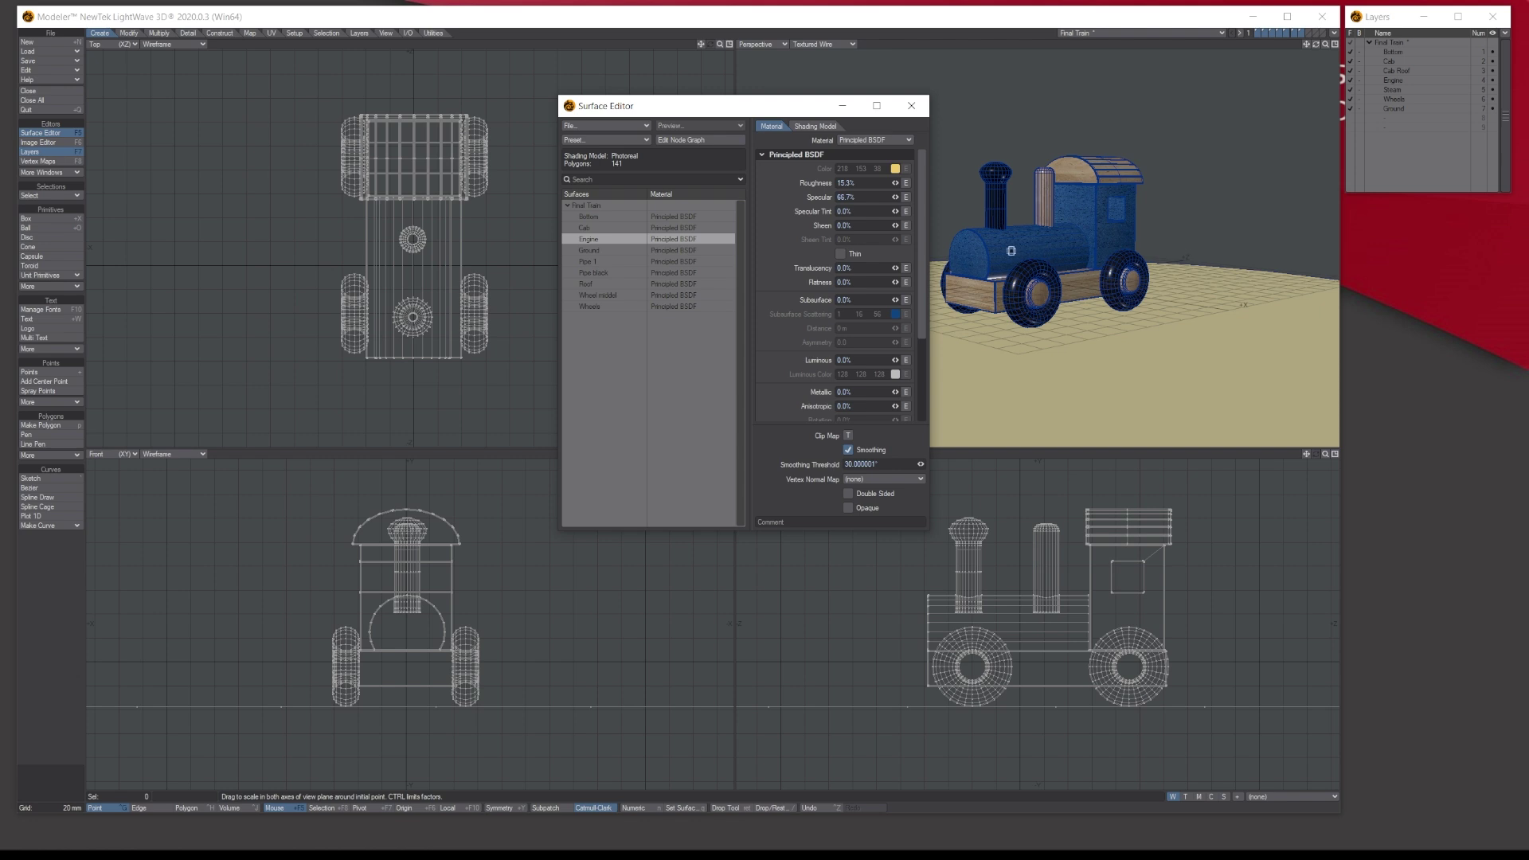
Try changing the Engine surface's Luminous value beside the visible model, and reset it to 0%.
left_click_drag(770, 111, 634, 114)
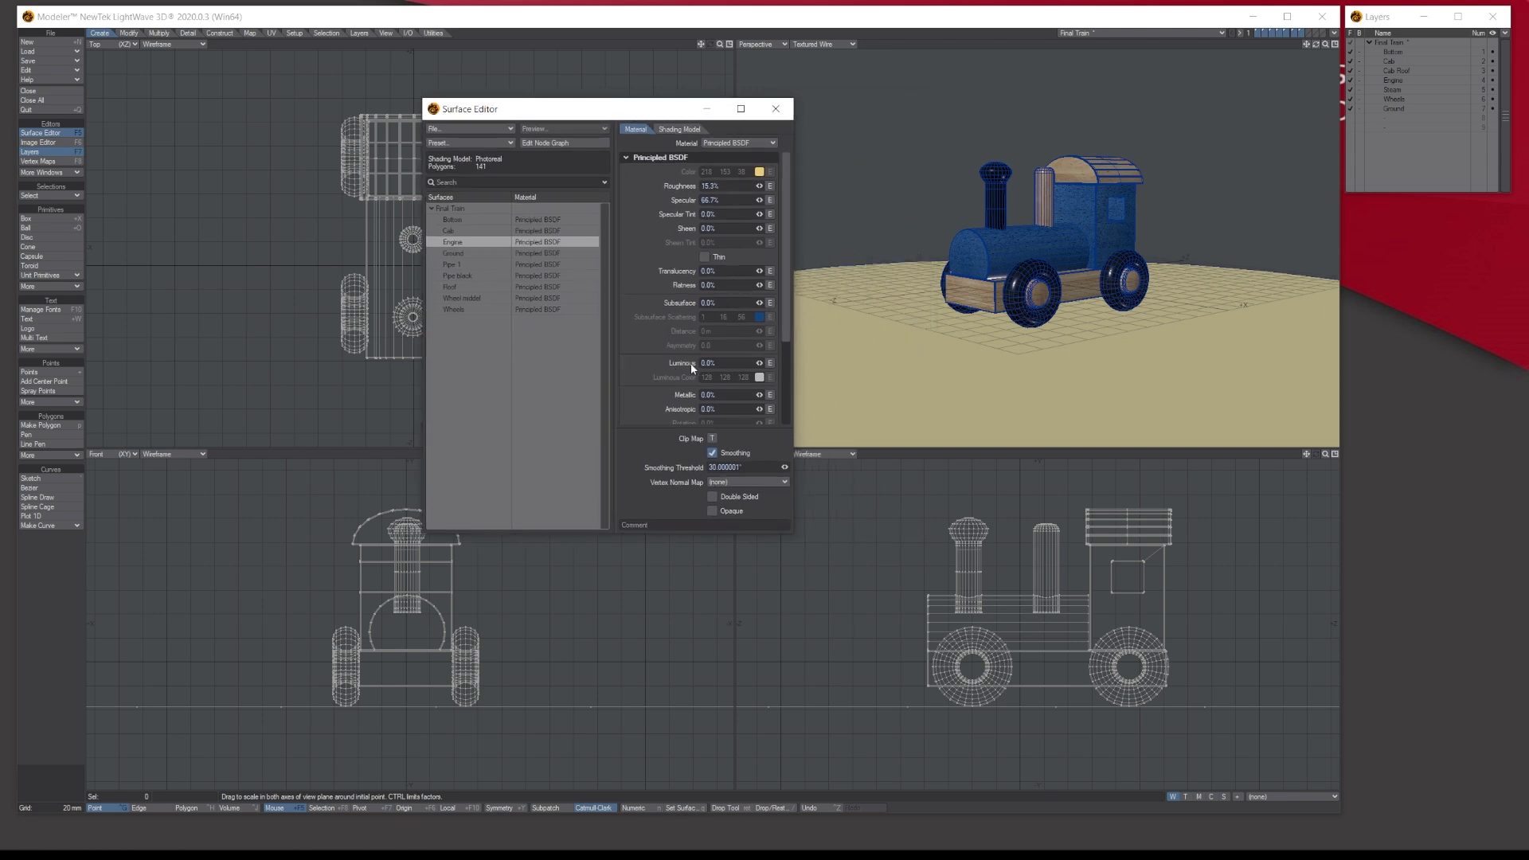
left_click_drag(761, 367, 785, 366)
type("0")
key("Return")
Compare the settings of all surfaces from Bottom to Wheels, close the Surface Editor, and view the complete train from above.
left_click(458, 231)
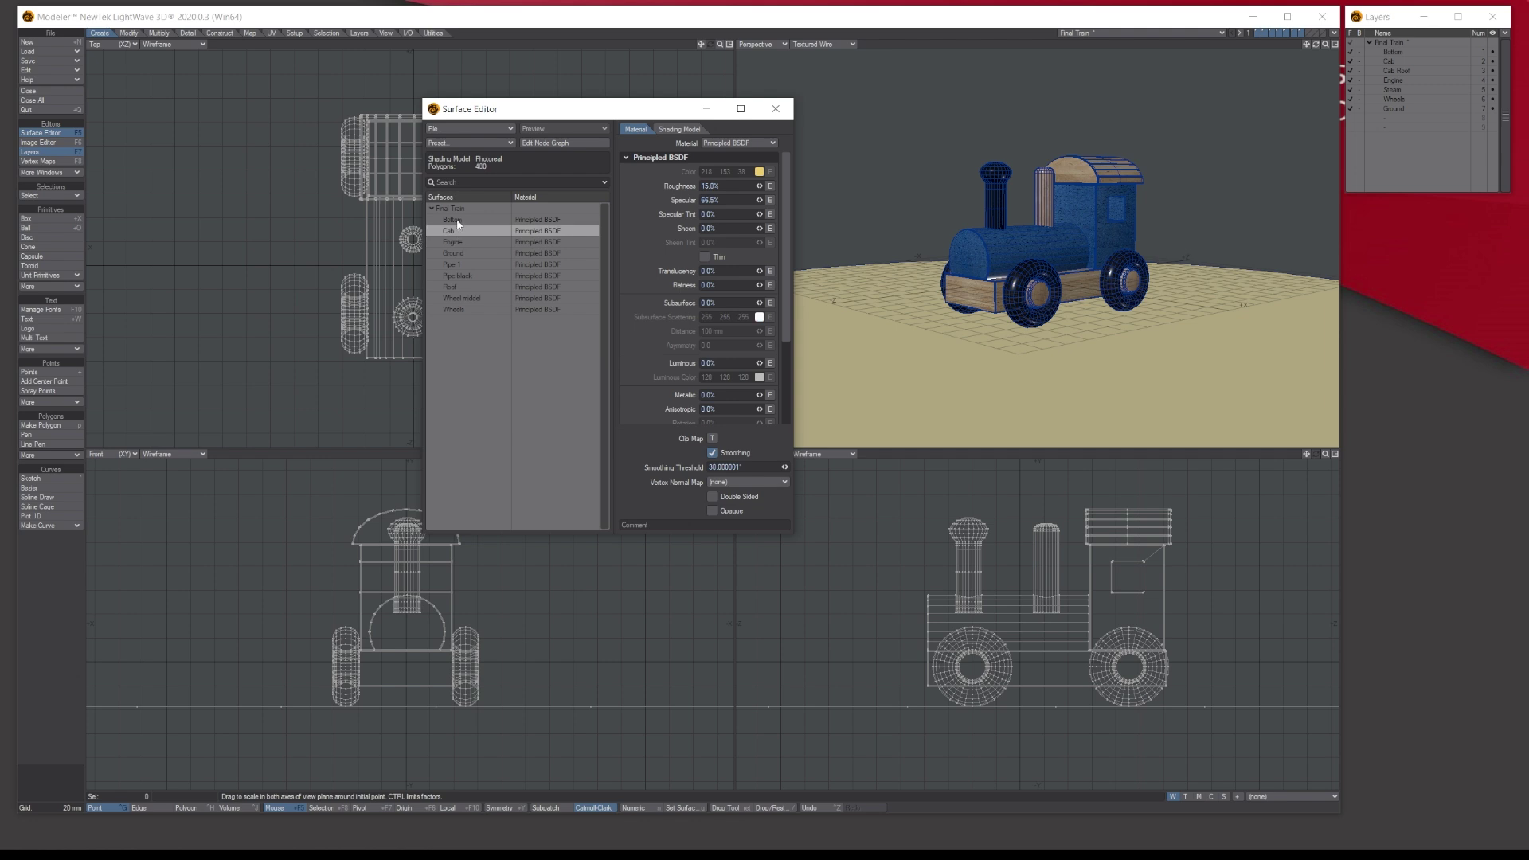
left_click(460, 221)
left_click(460, 231)
left_click(460, 241)
left_click(462, 253)
left_click(463, 264)
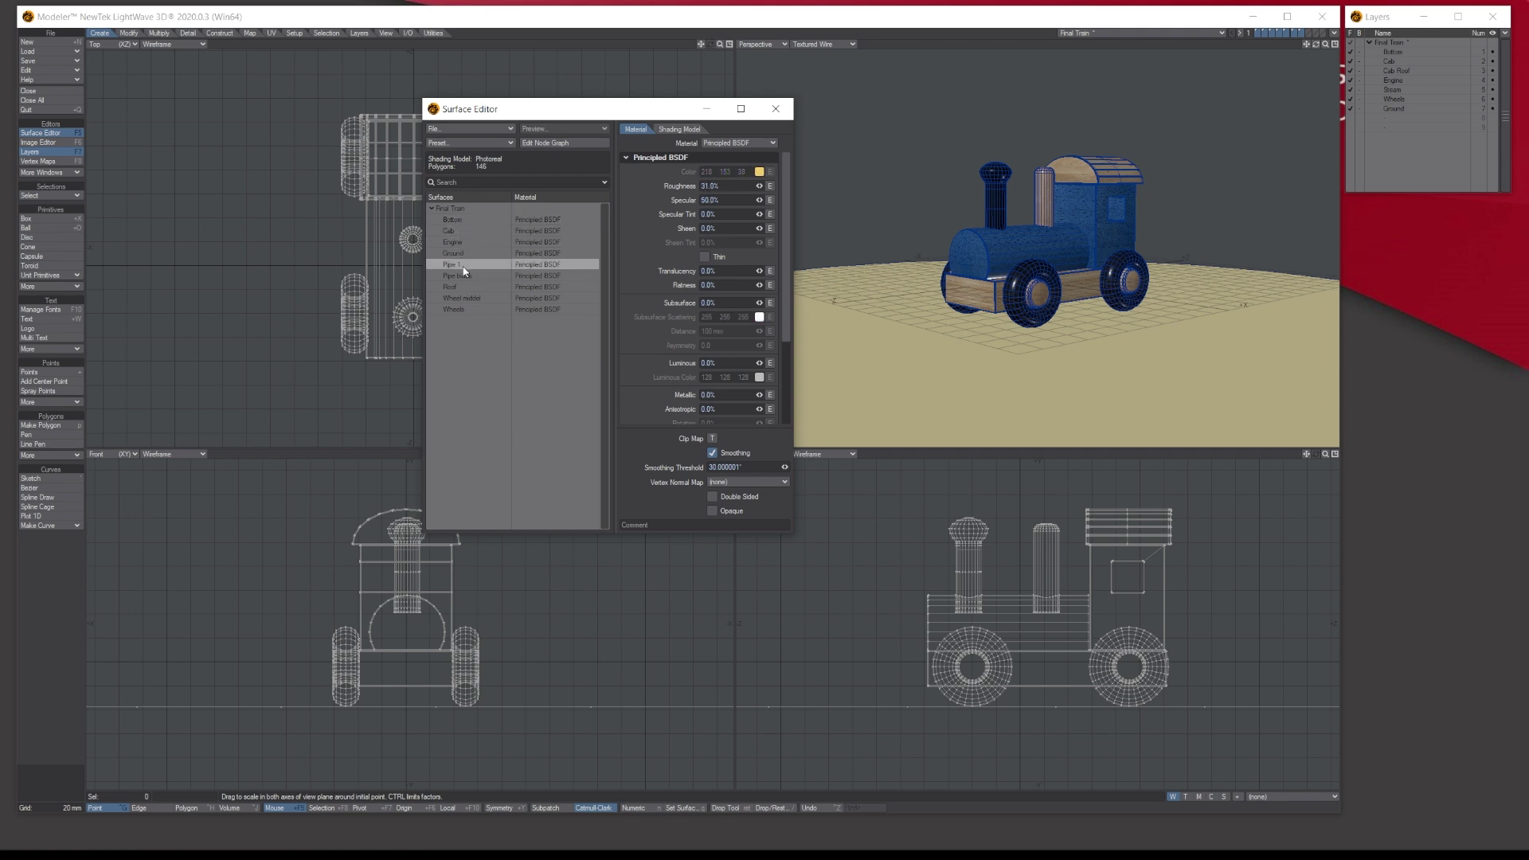
left_click(464, 275)
left_click(465, 286)
left_click(465, 298)
left_click(467, 309)
left_click(464, 220)
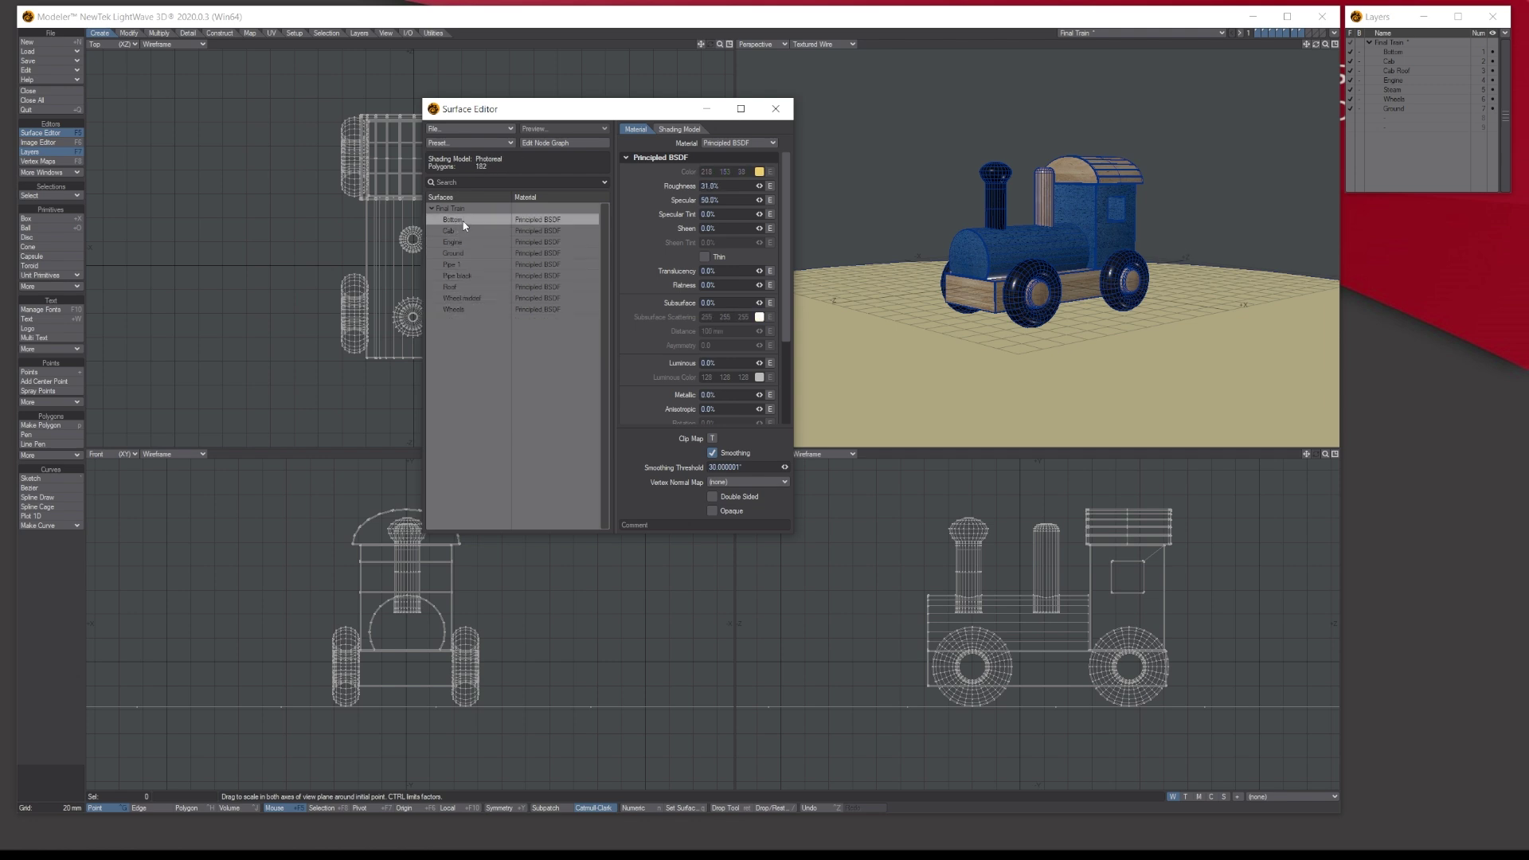
left_click(531, 229)
left_click(538, 265)
left_click(776, 108)
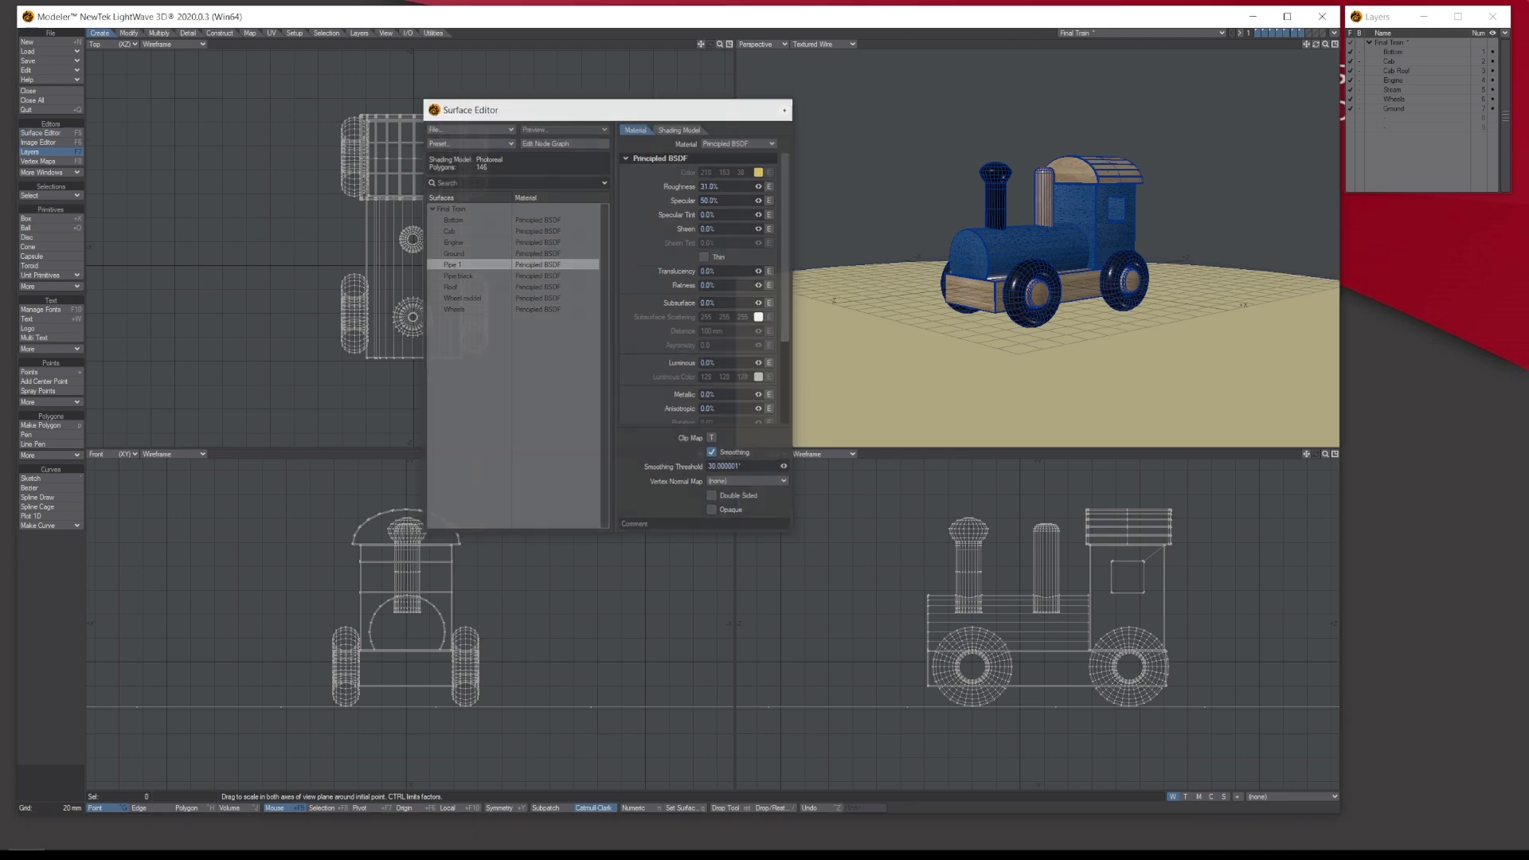
left_click_drag(1316, 44, 1269, 56)
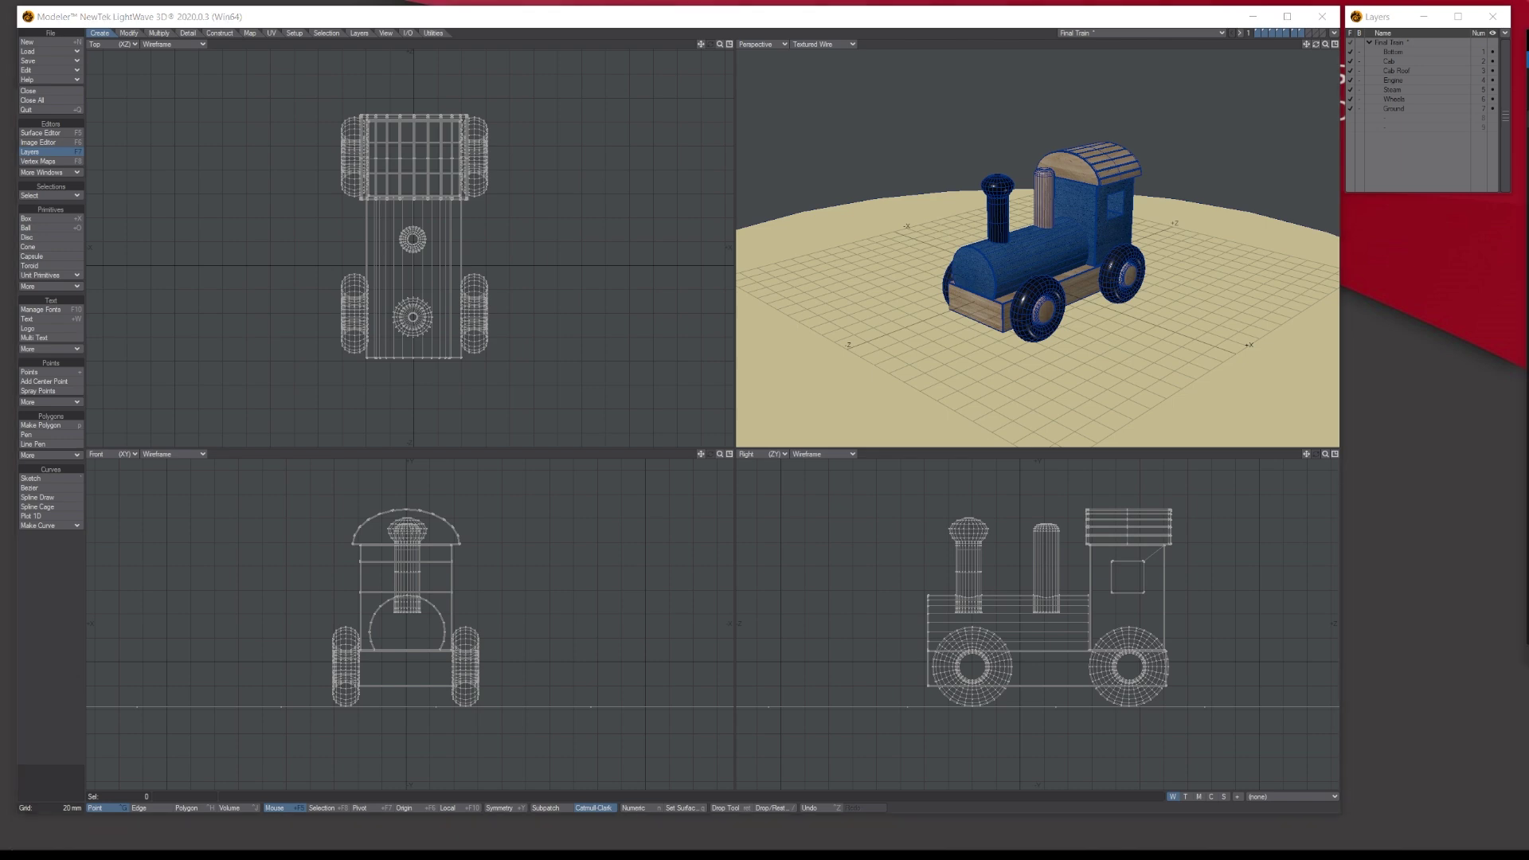
Switch to File Explorer and examine the ash, black and blue wood texture images in the LW Toy Train project's Images folder.
key("alt+Tab")
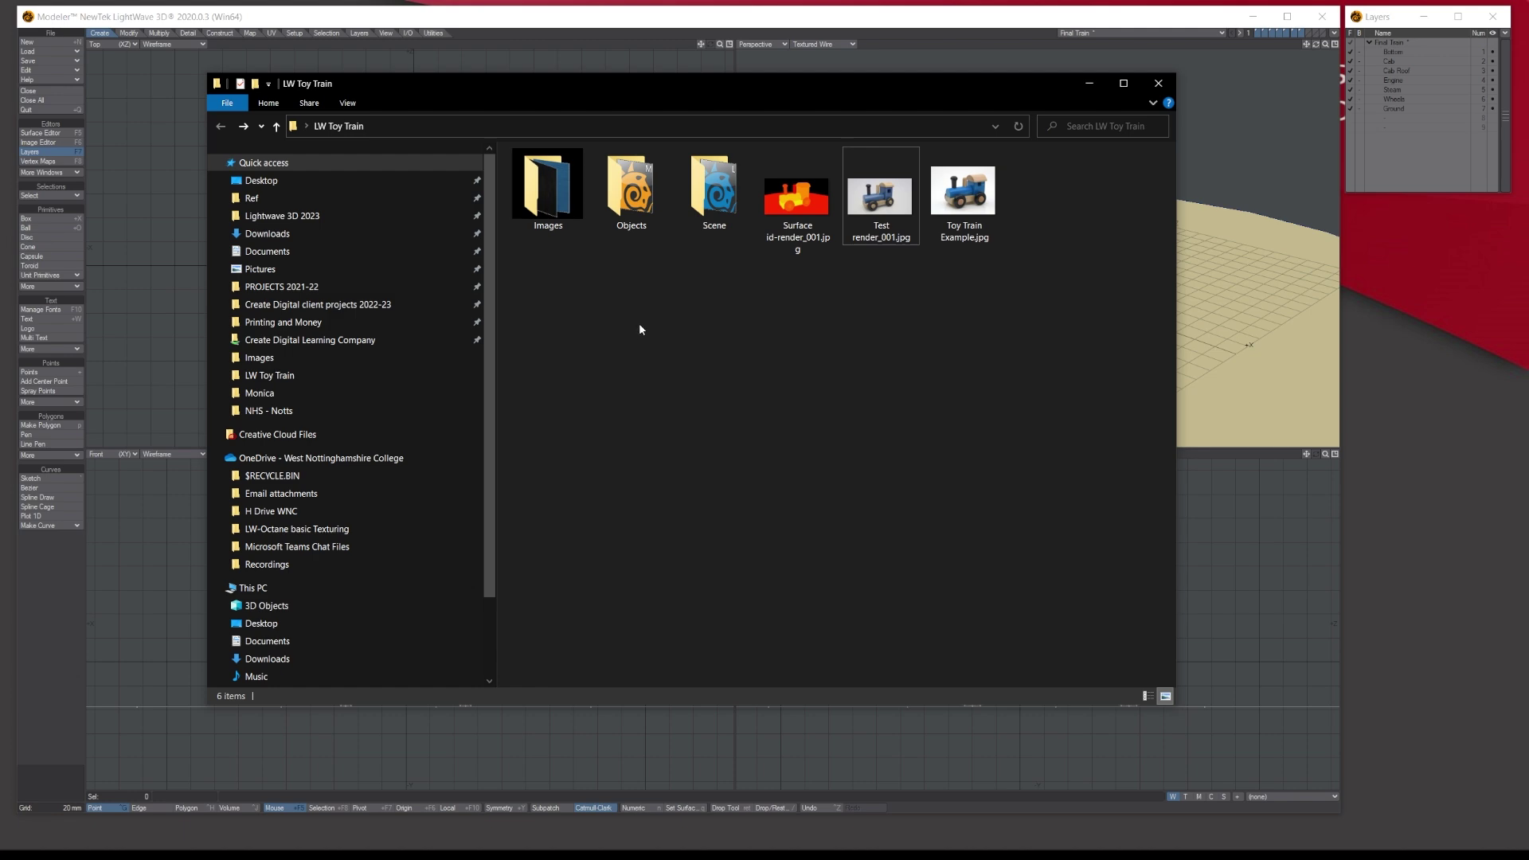
mouse_move(711, 79)
left_mouse_down()
mouse_move(708, 132)
mouse_move(728, 87)
left_mouse_up()
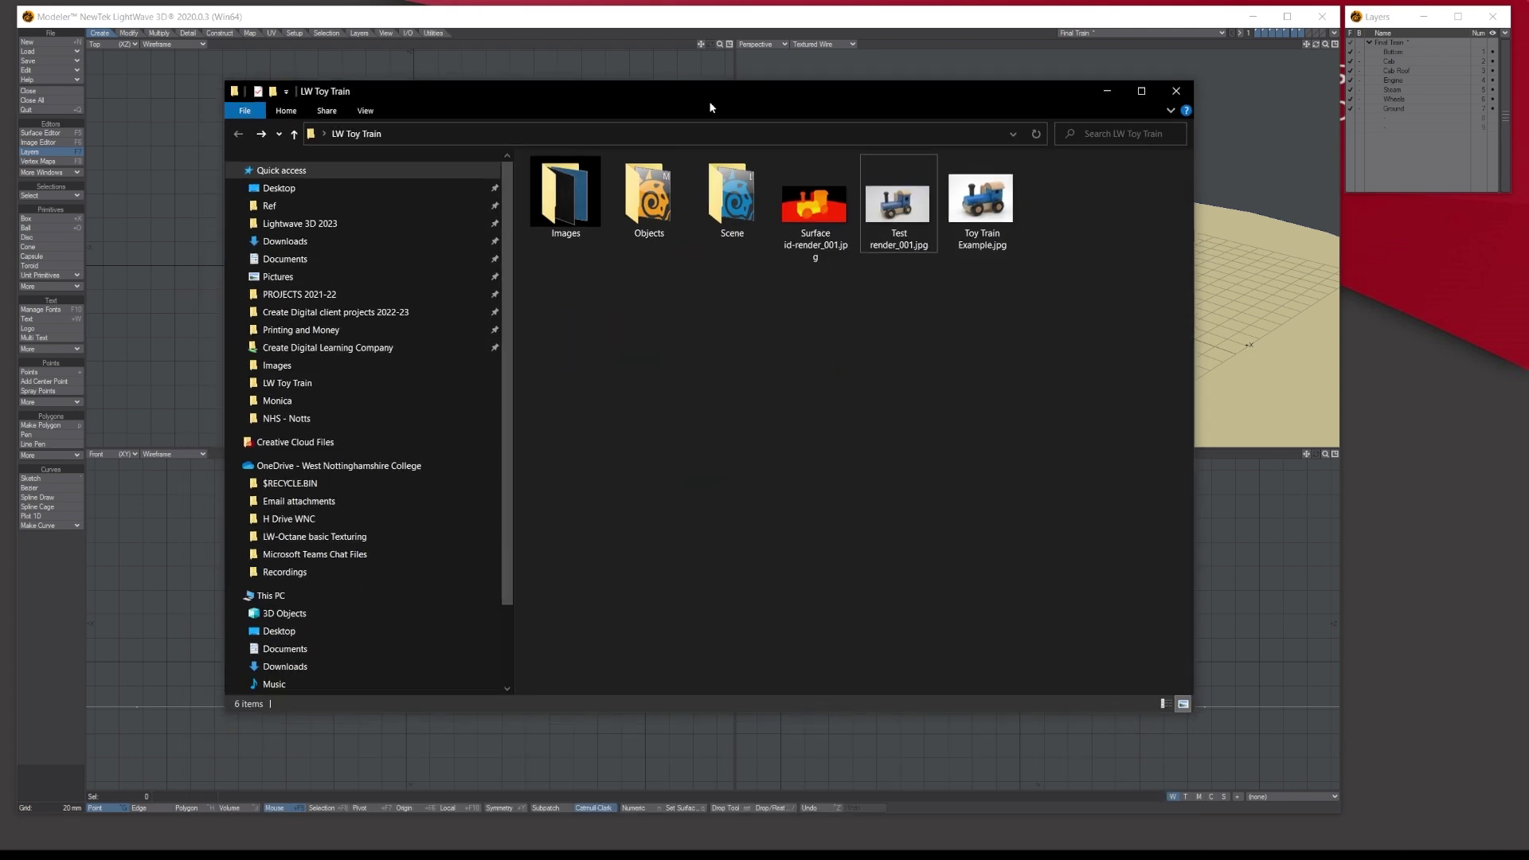
double_click(558, 197)
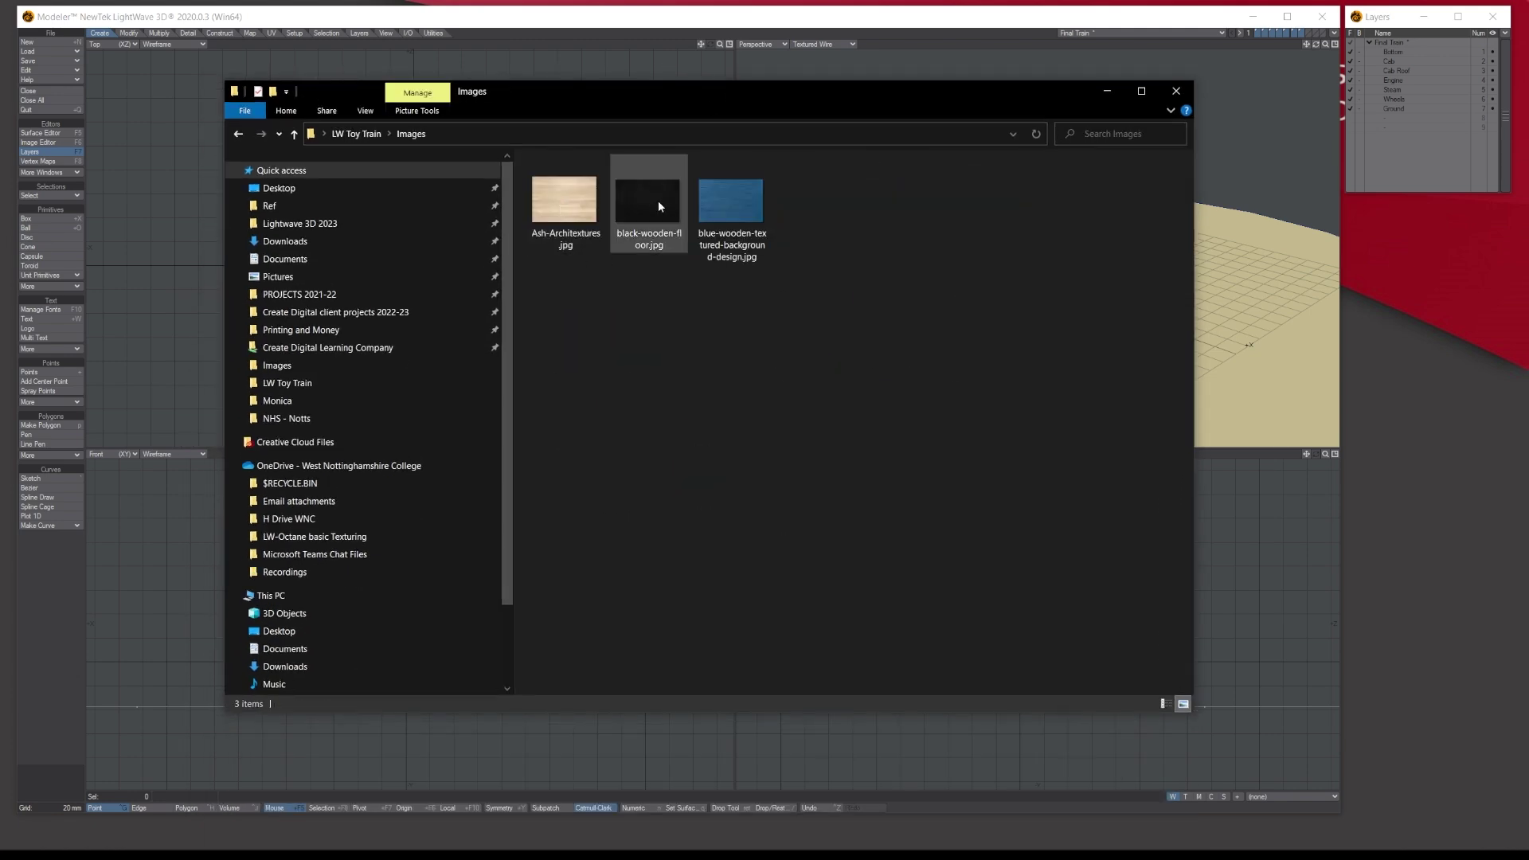
left_click(647, 206)
left_click(729, 203)
left_click(562, 204)
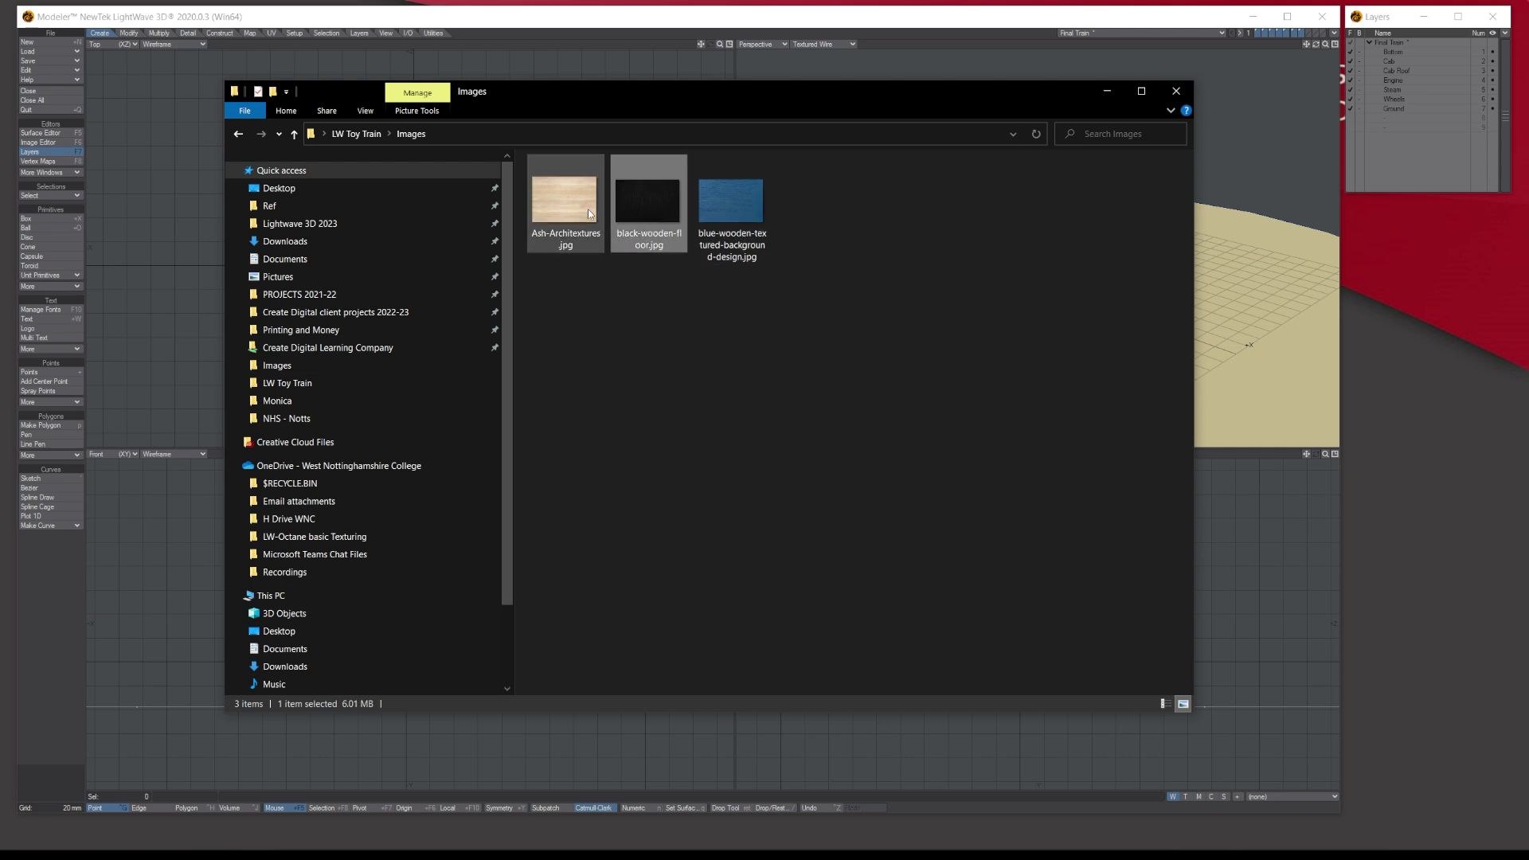
left_click(605, 366)
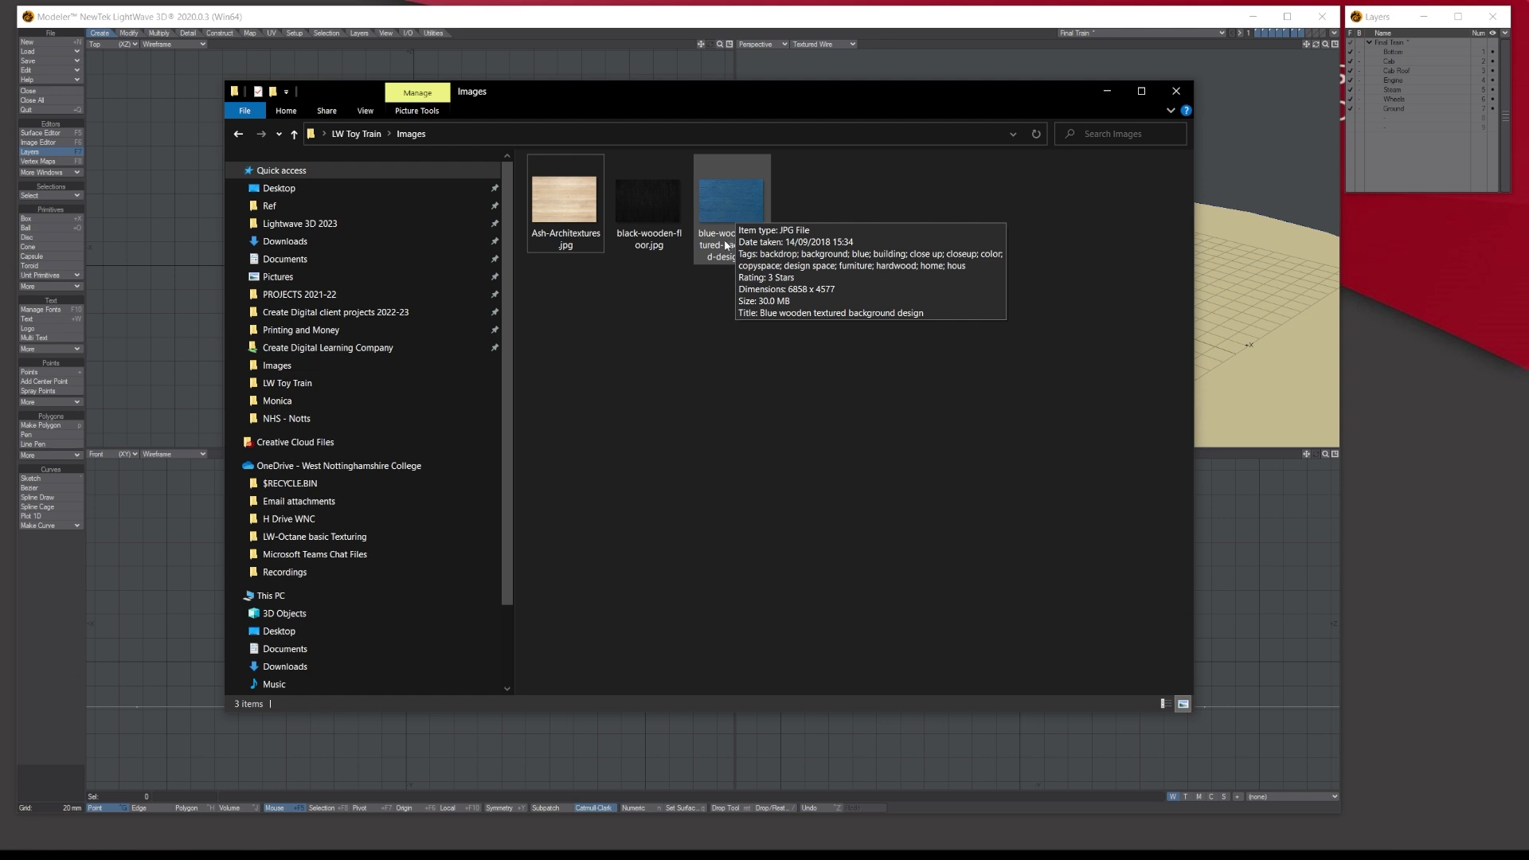
left_click(580, 249)
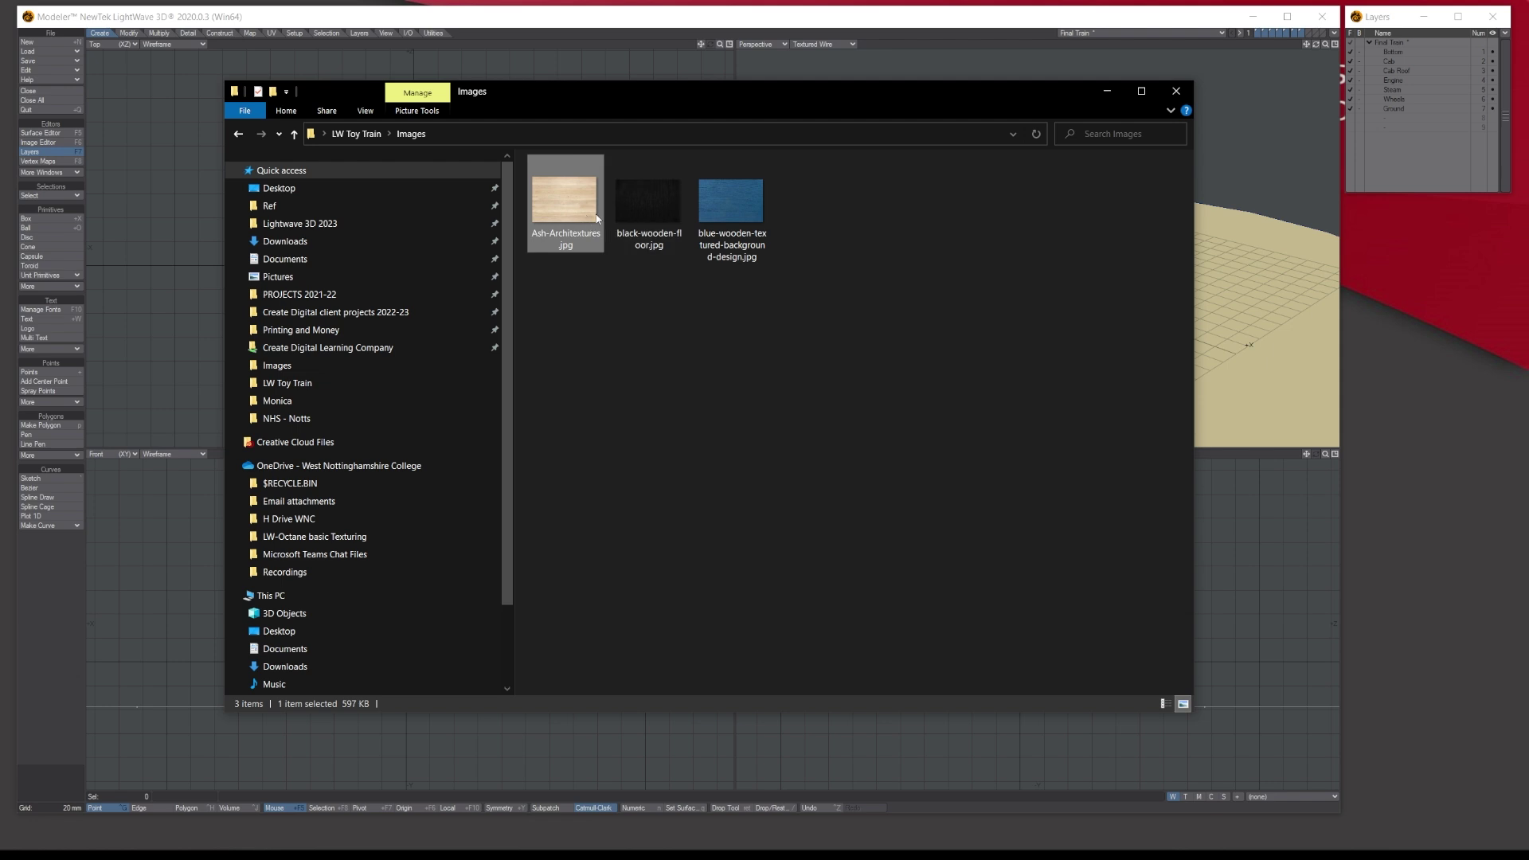
left_click(648, 203)
left_click(571, 204)
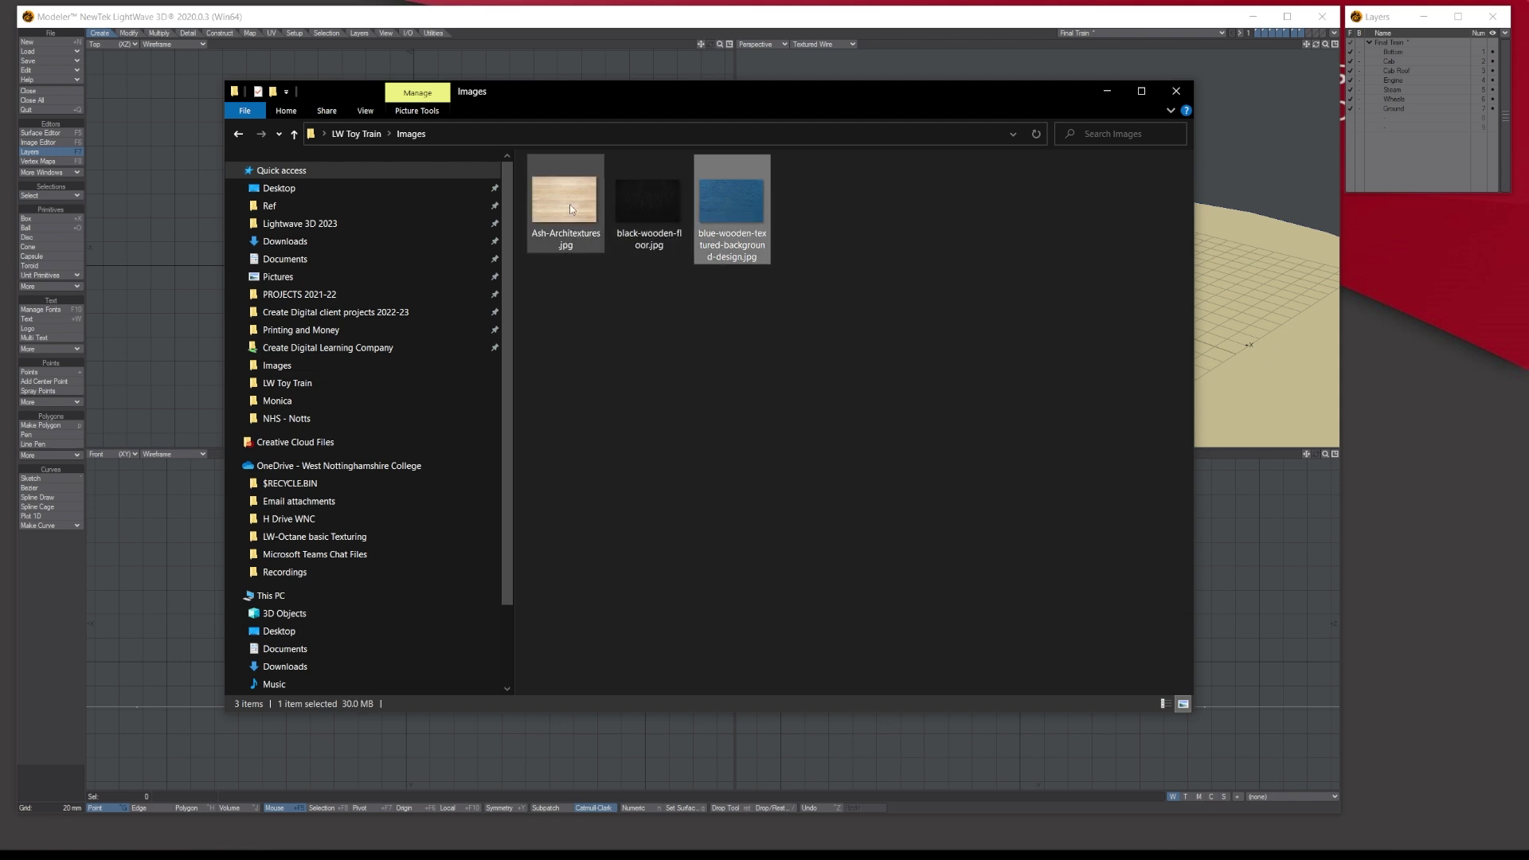
left_click(657, 310)
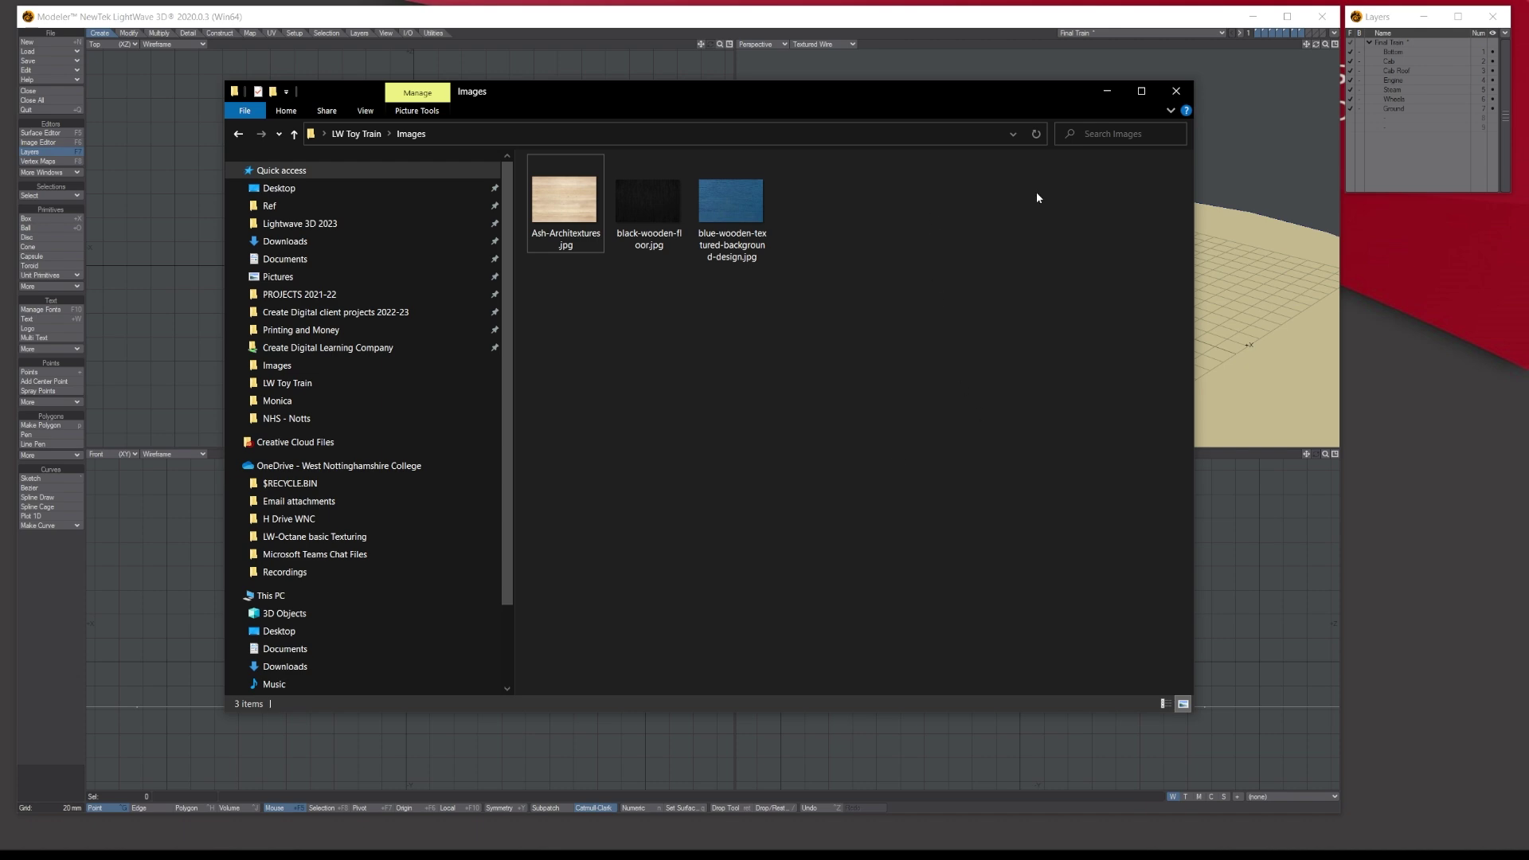
left_click(241, 136)
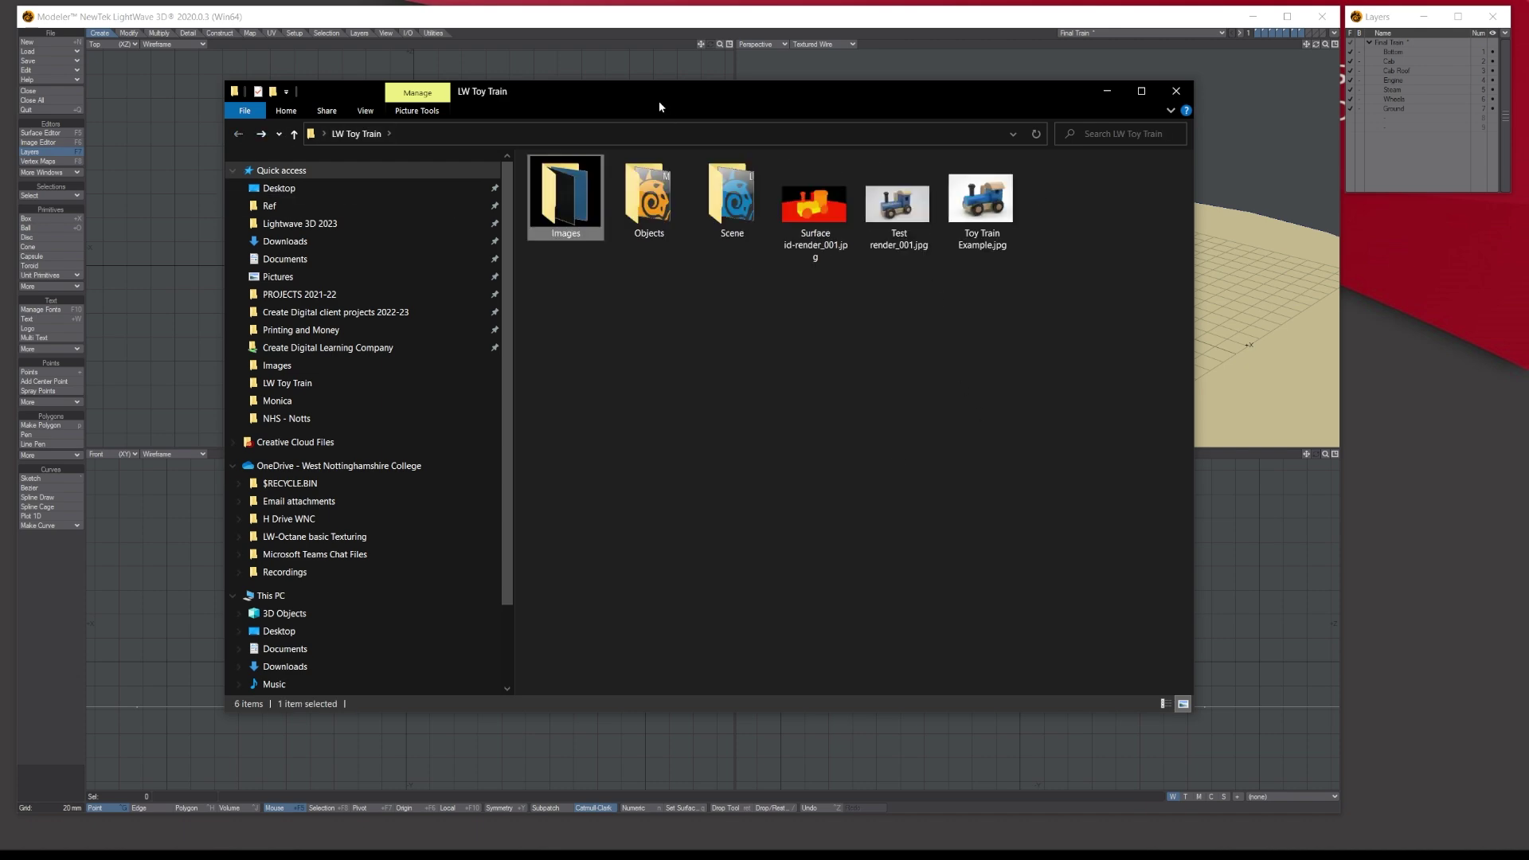
Look through the project's Objects and Scene folders to see the object and scene files, and return to the LW Toy Train folder.
left_click_drag(658, 100, 629, 366)
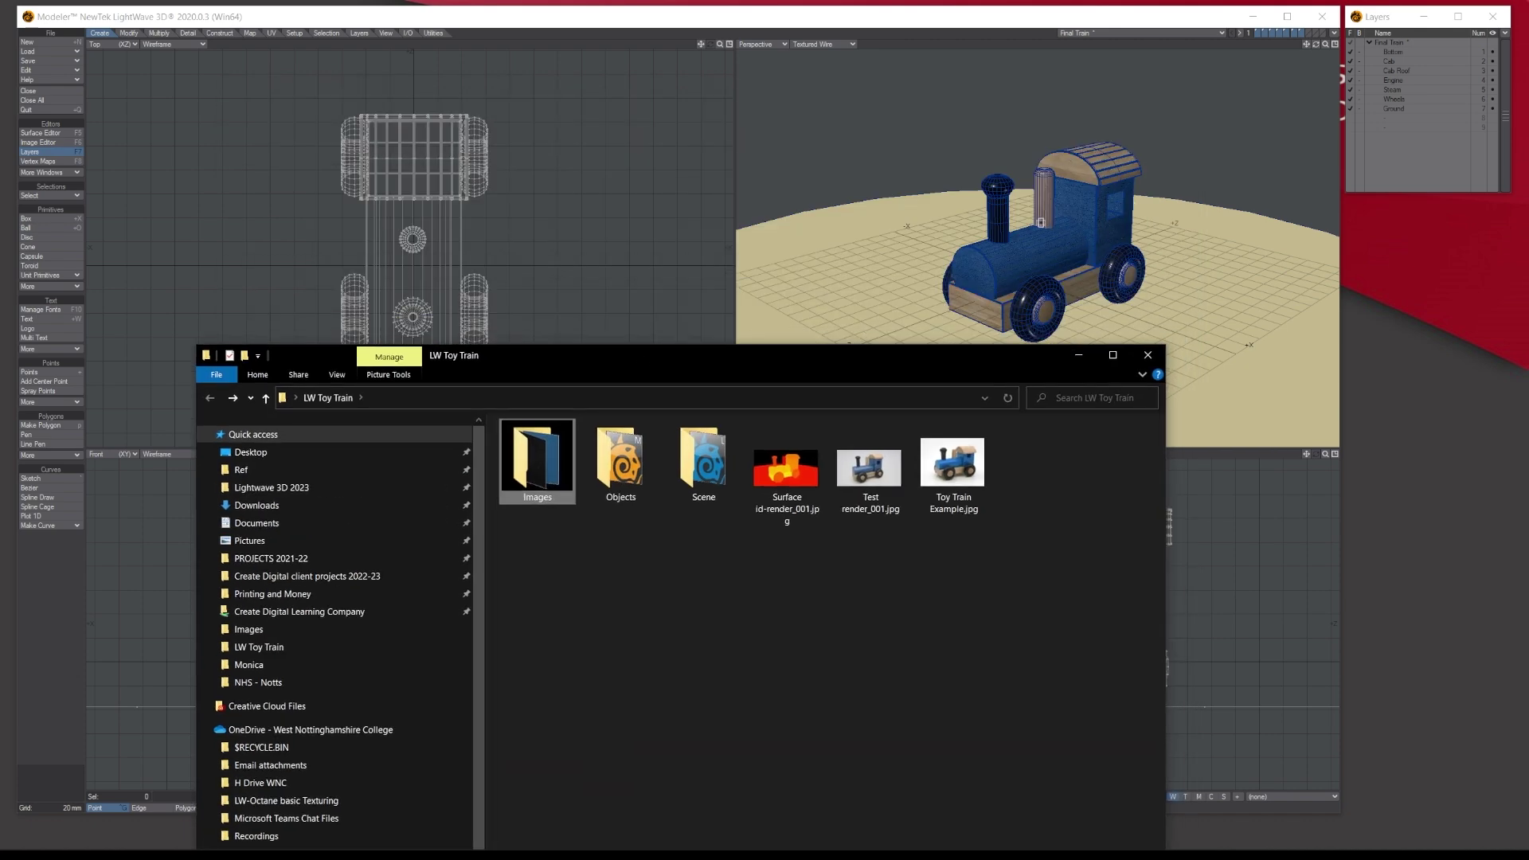
double_click(614, 451)
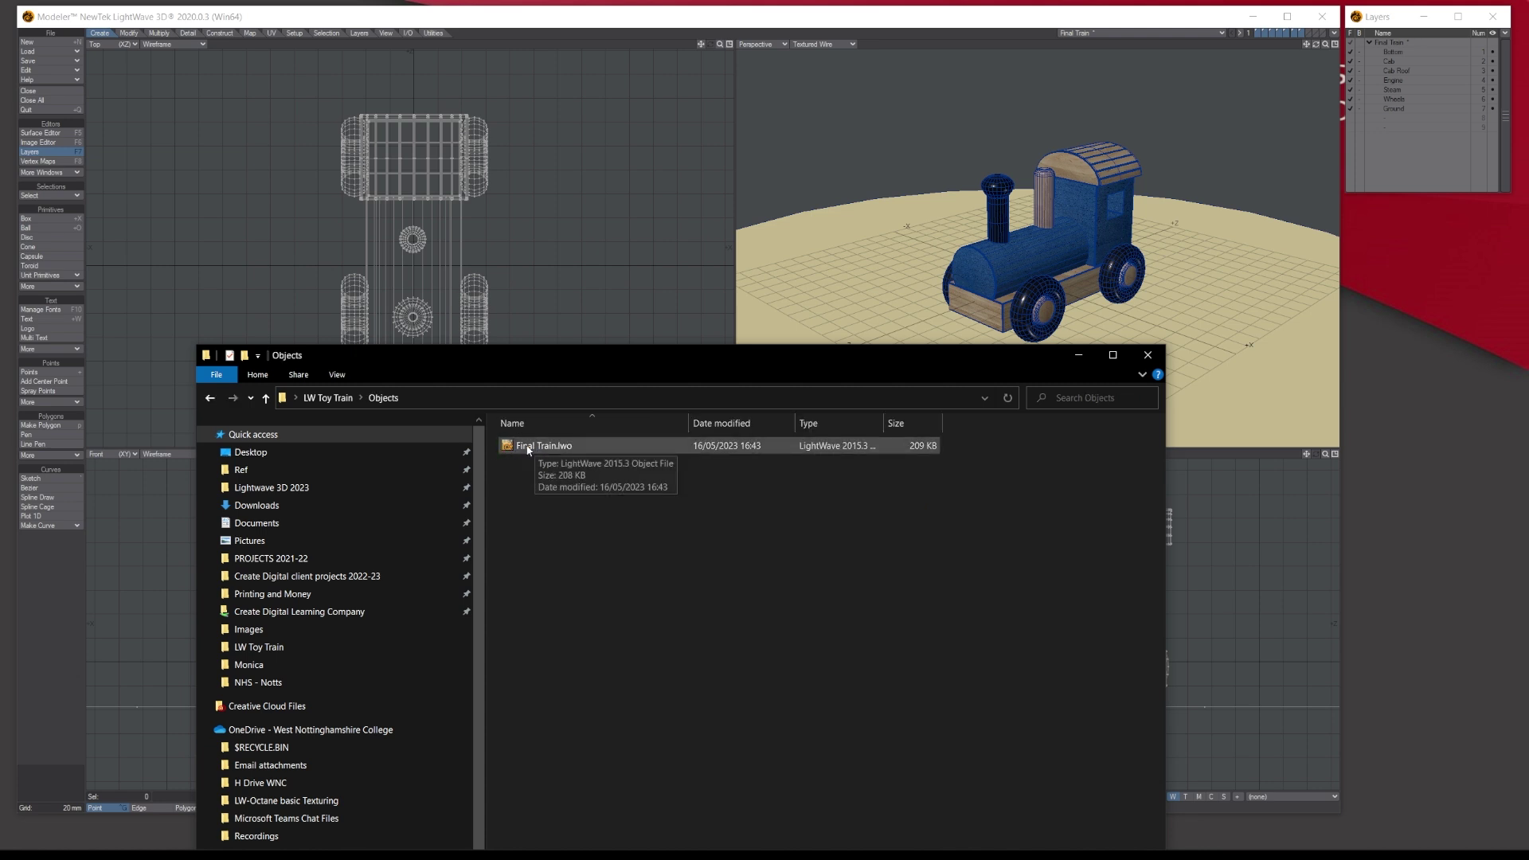
left_click(211, 400)
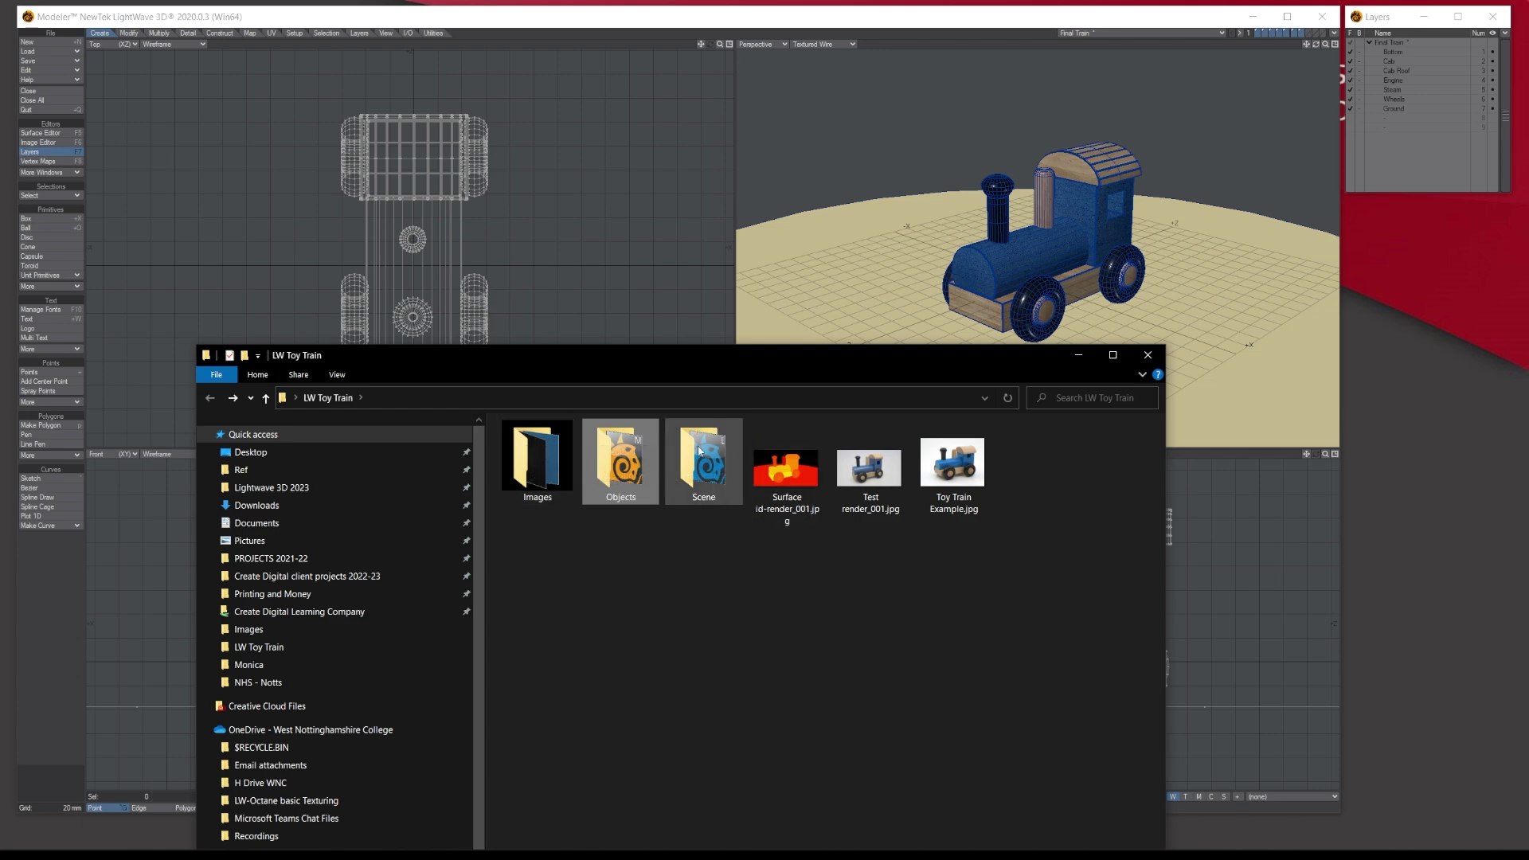
left_click_drag(720, 360, 728, 104)
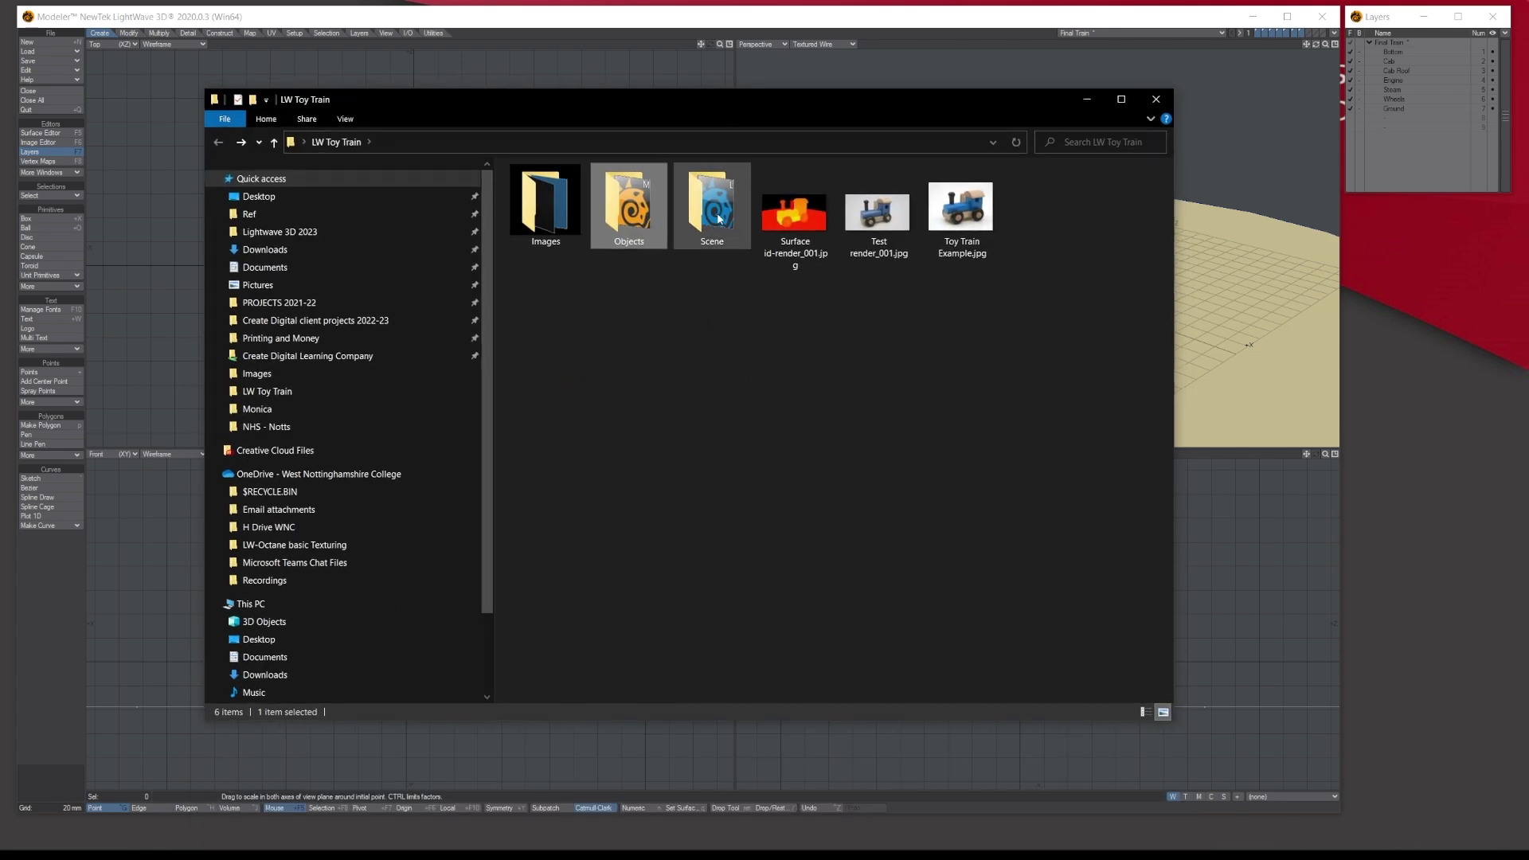
double_click(714, 195)
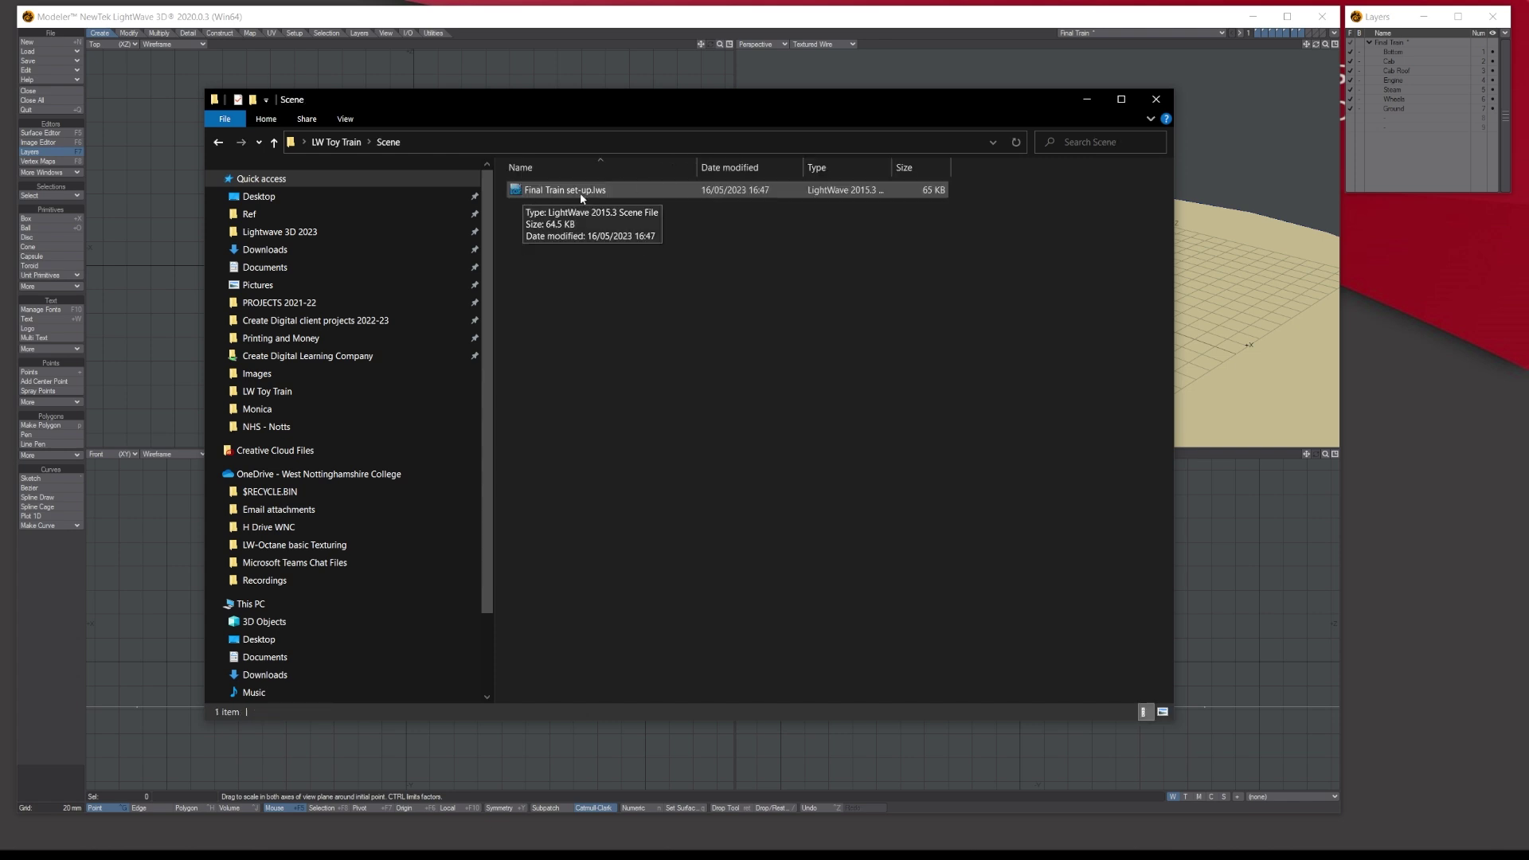
left_click_drag(573, 101, 552, 247)
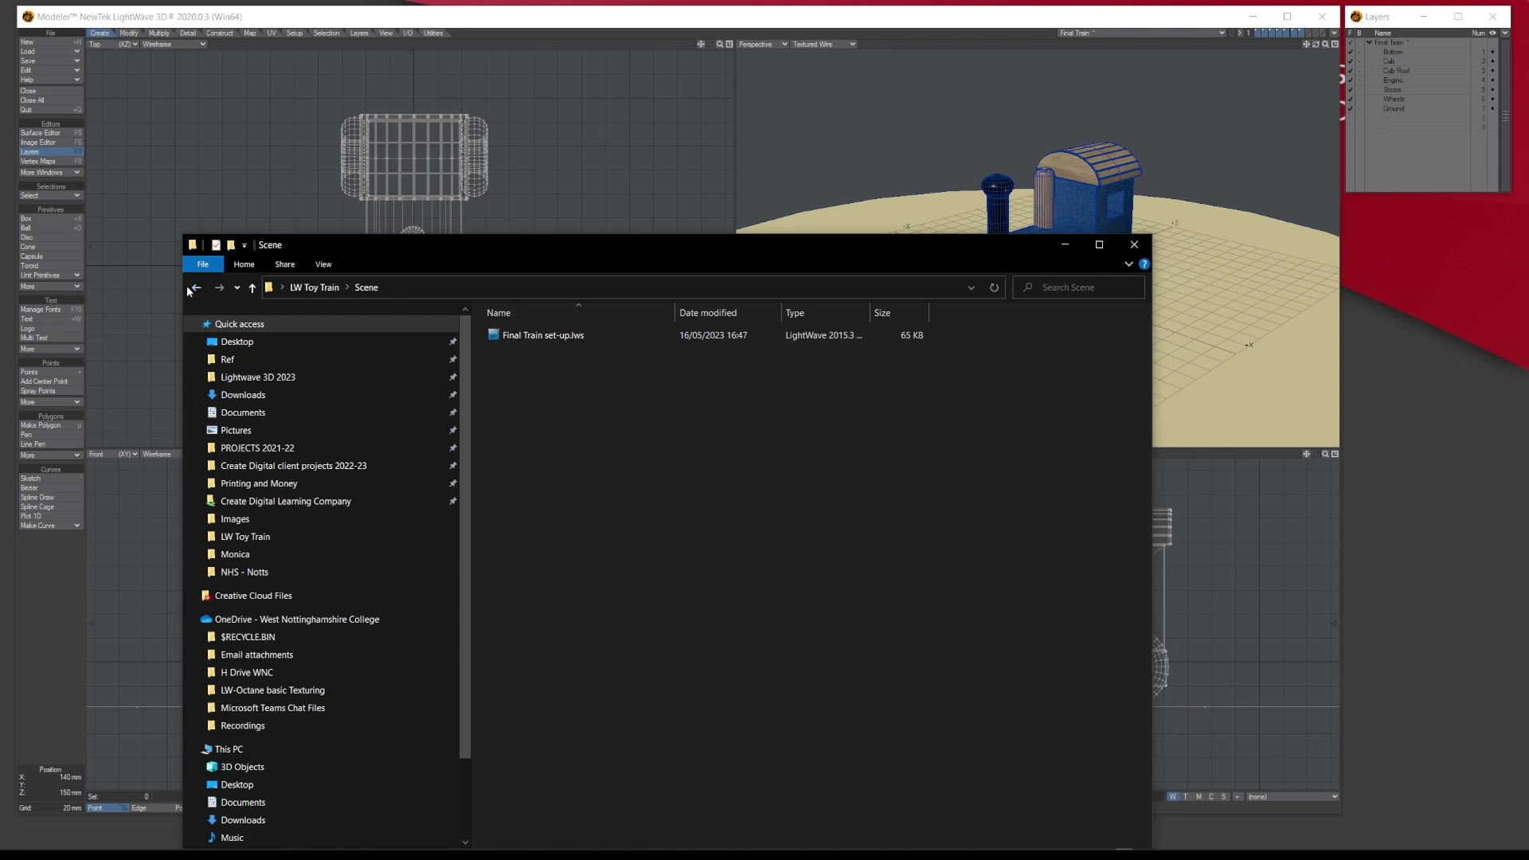
left_click(193, 288)
double_click(611, 343)
left_click(197, 288)
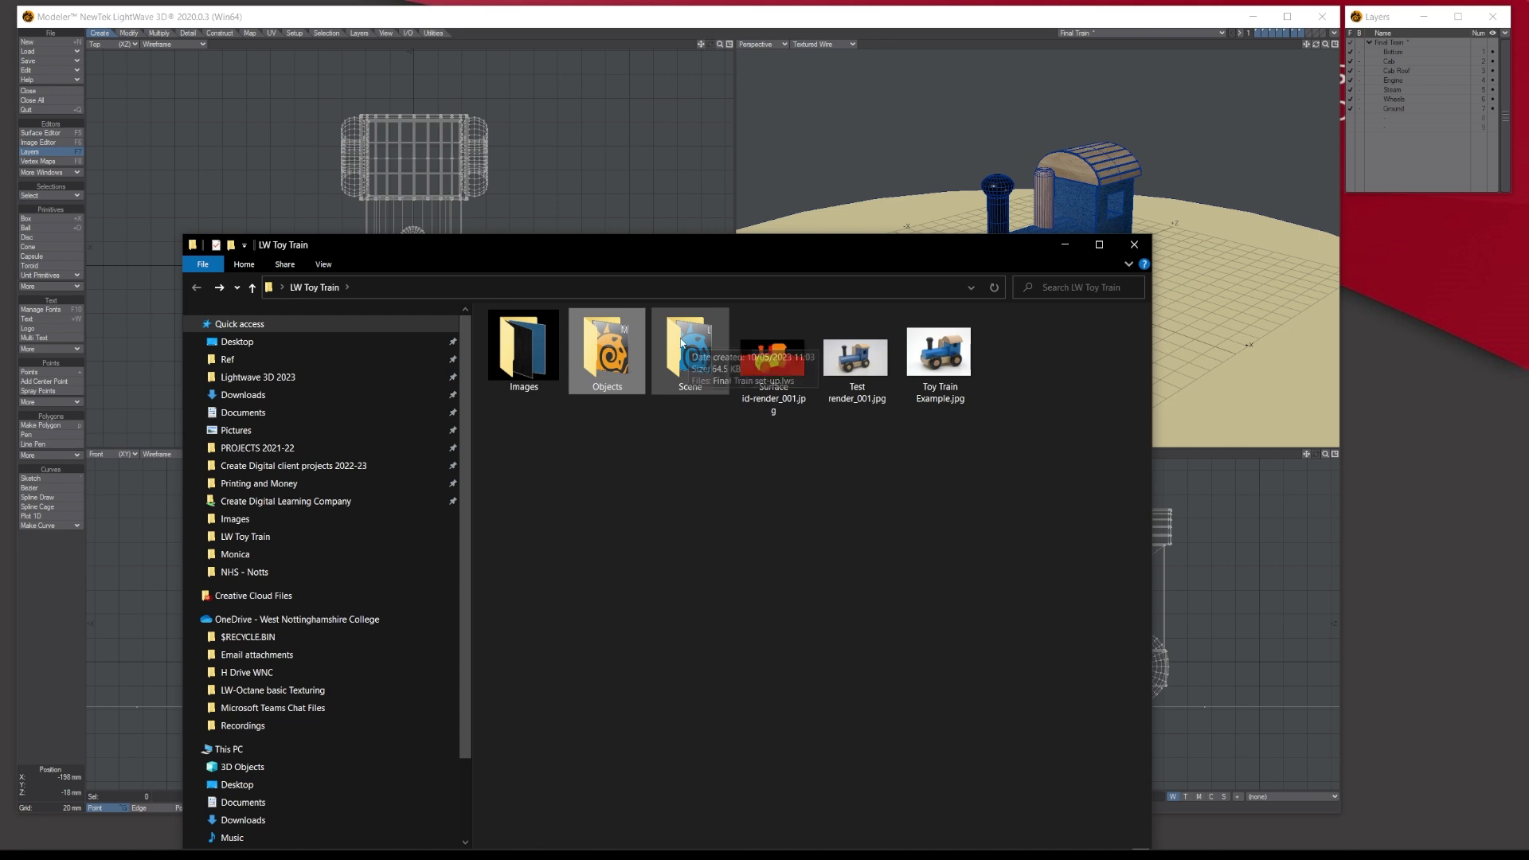
Compare Toy Train Example.jpg with Test render_001.jpg side by side, and close both images.
left_click_drag(660, 254, 606, 175)
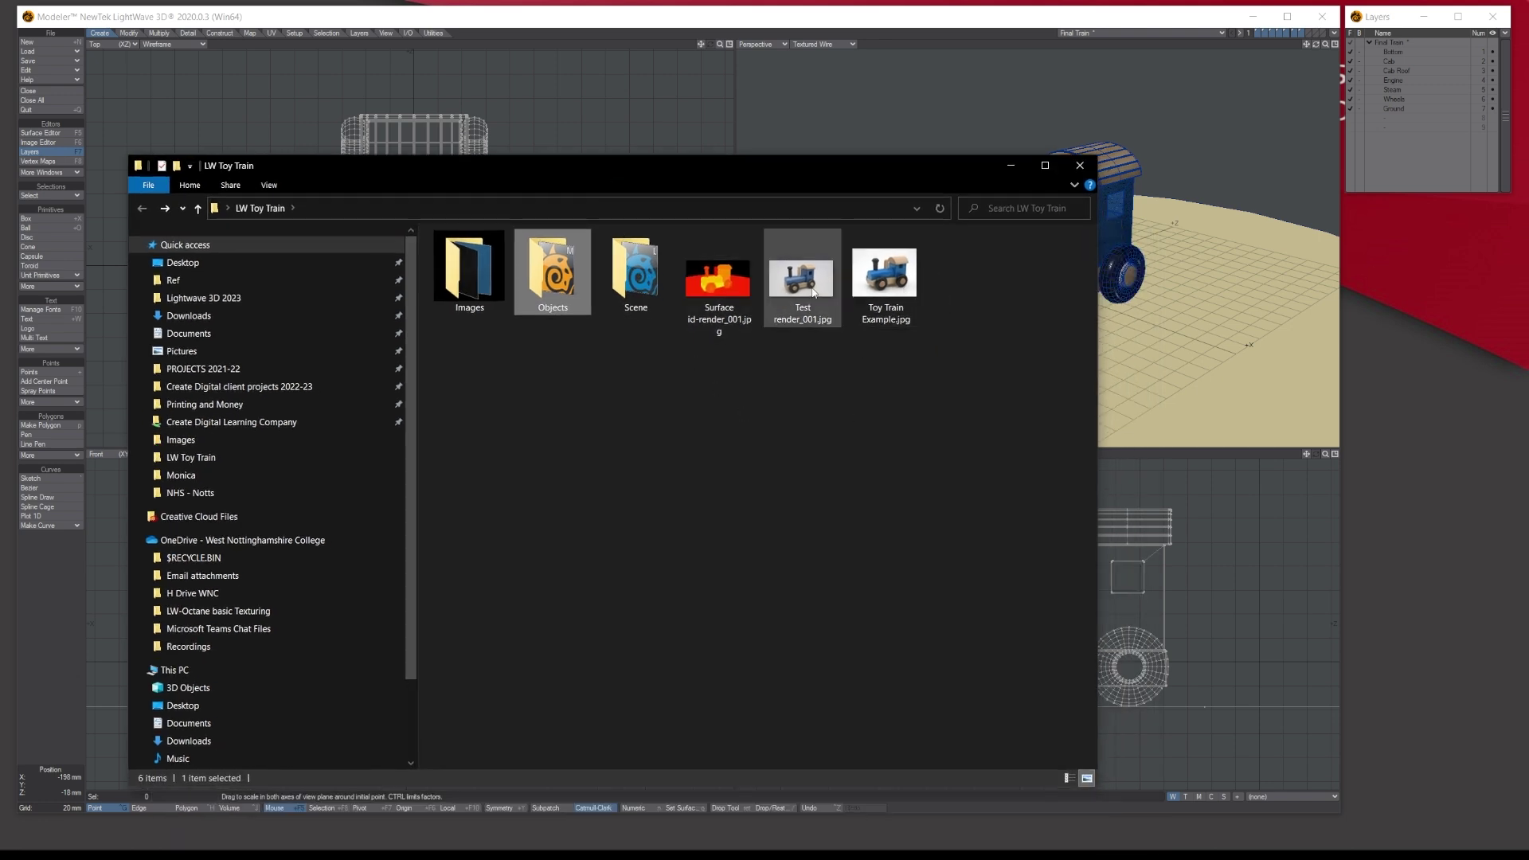
left_click(892, 272)
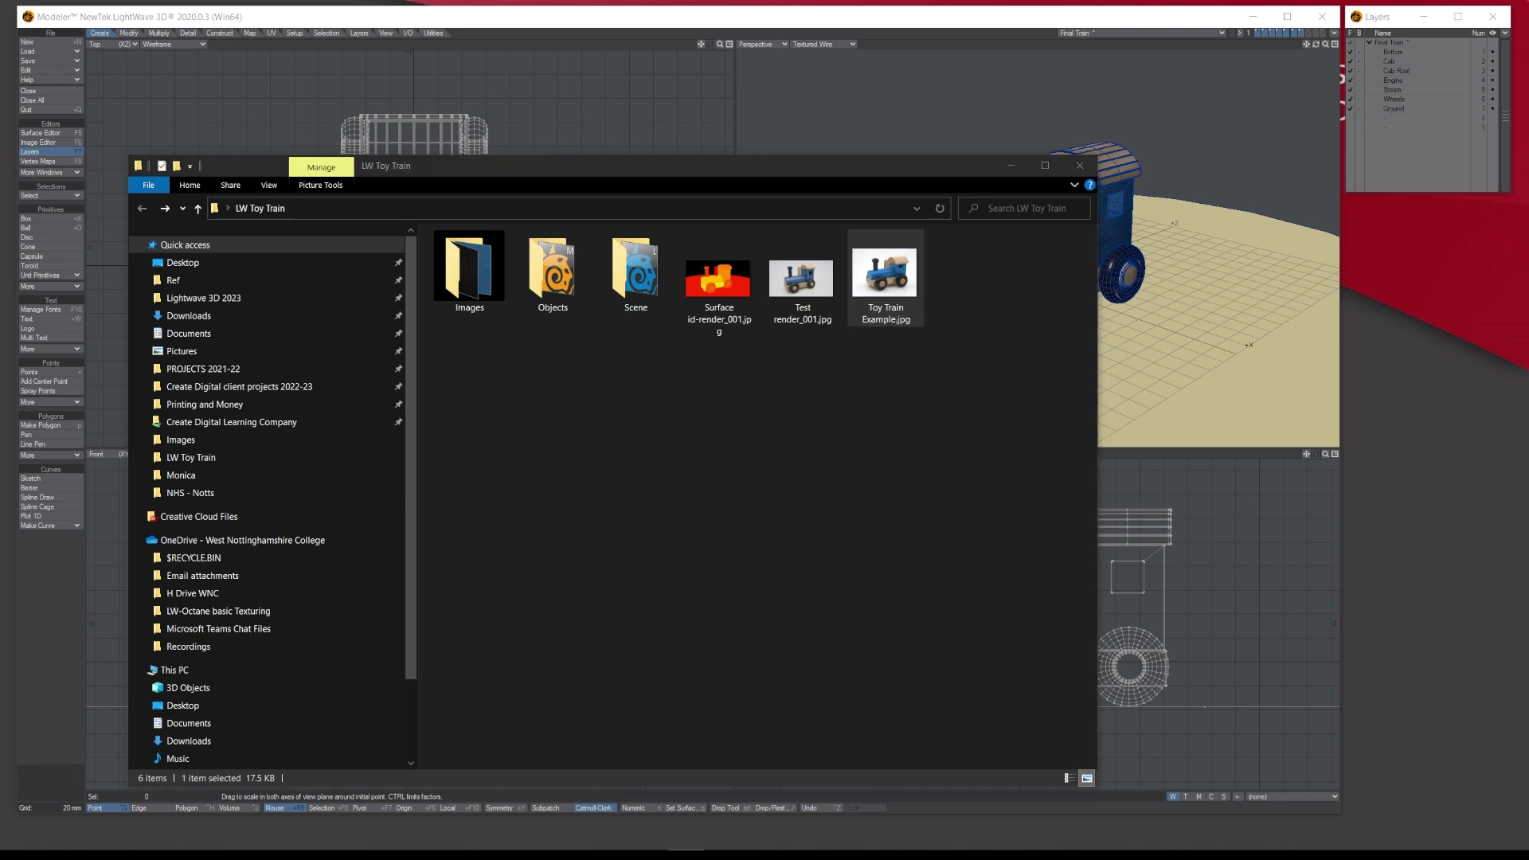
key("Return")
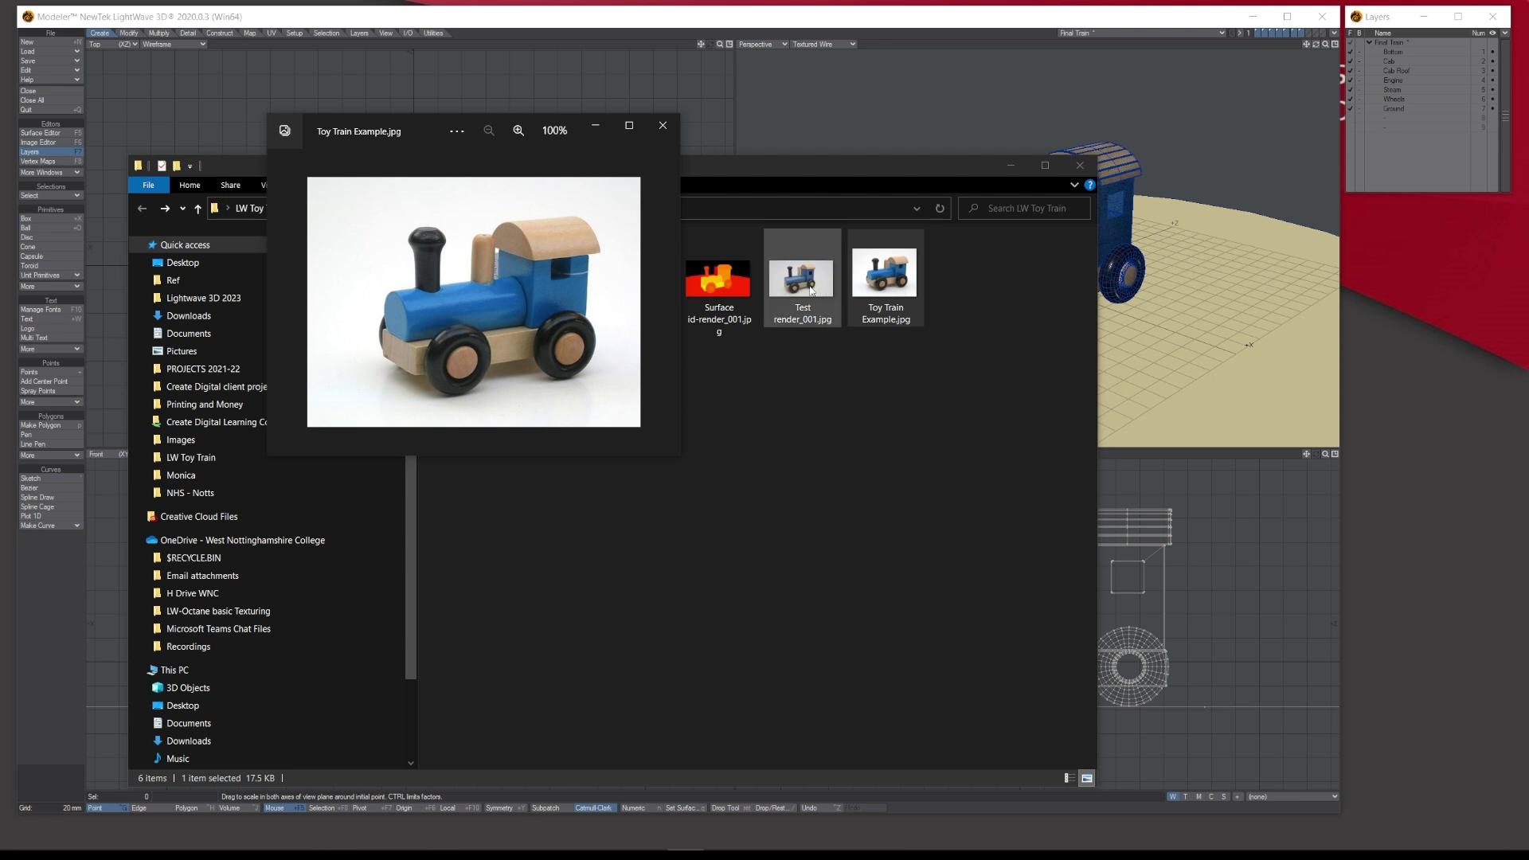
left_click(799, 311)
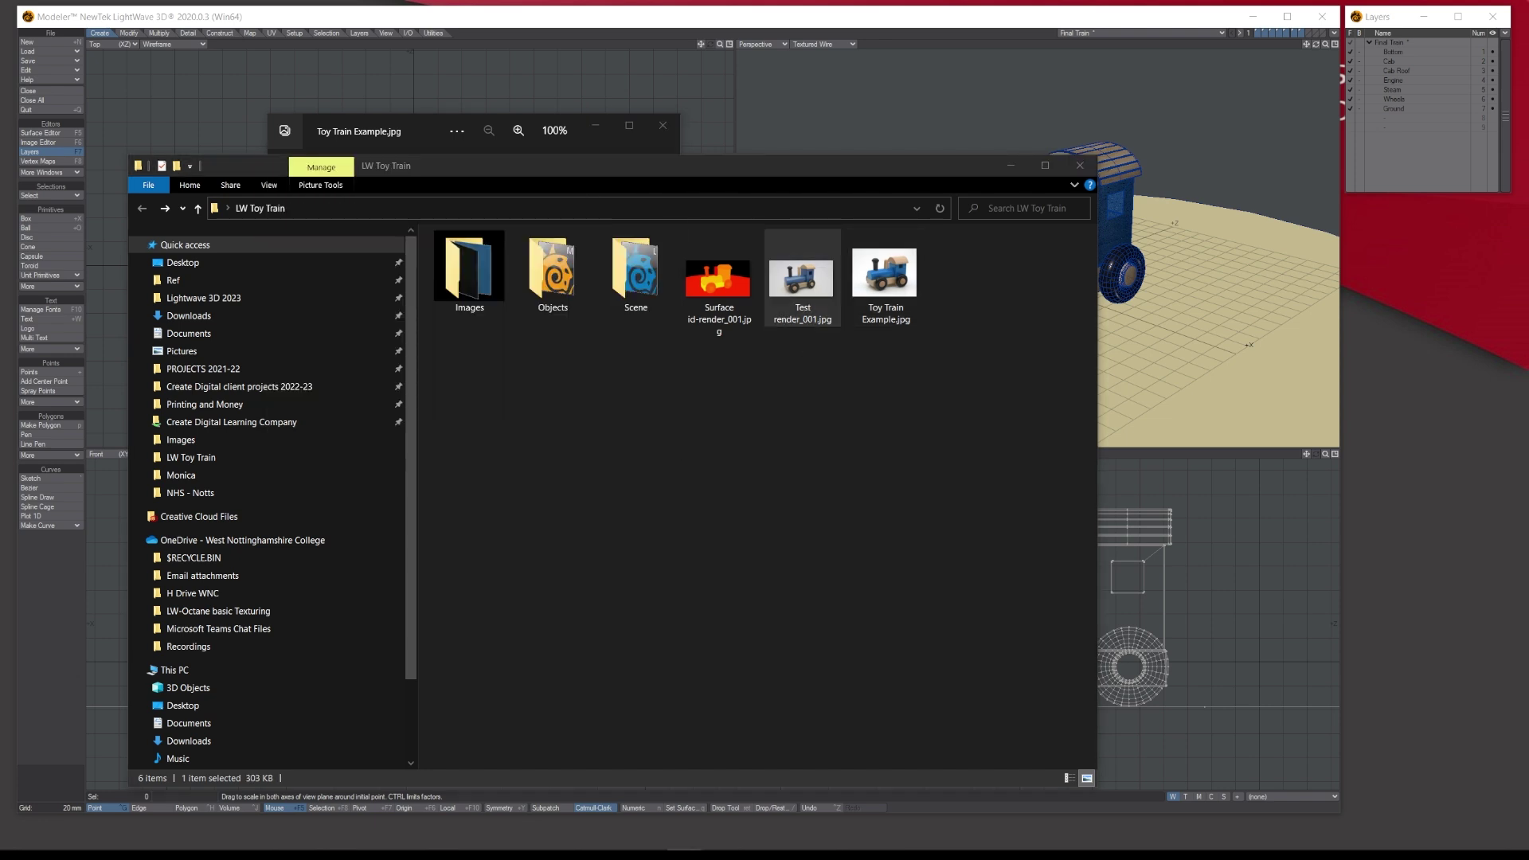
key("Return")
left_click_drag(426, 124, 406, 123)
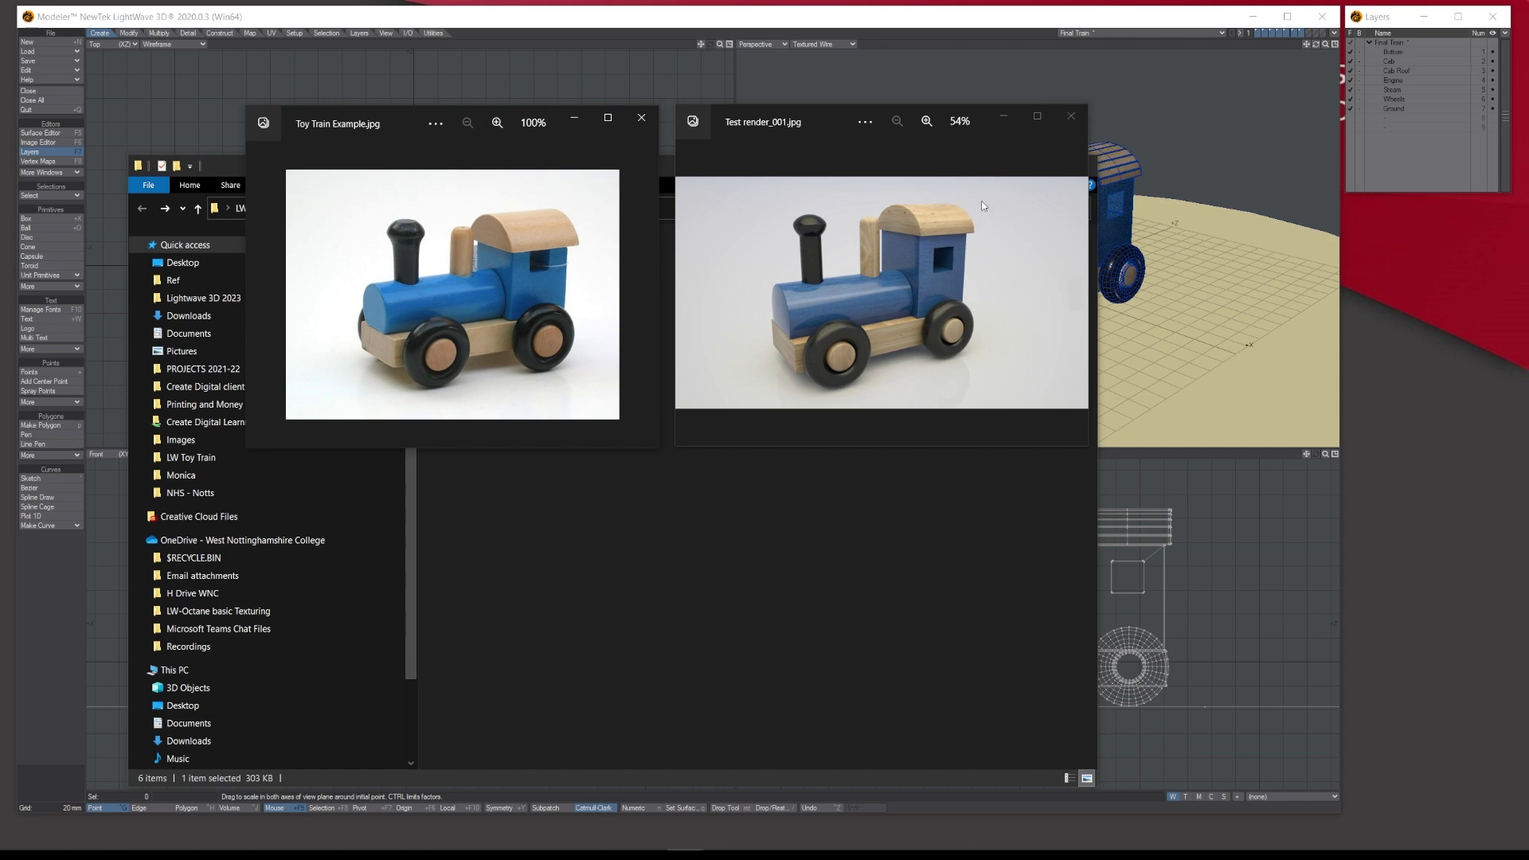
left_click_drag(818, 124, 590, 117)
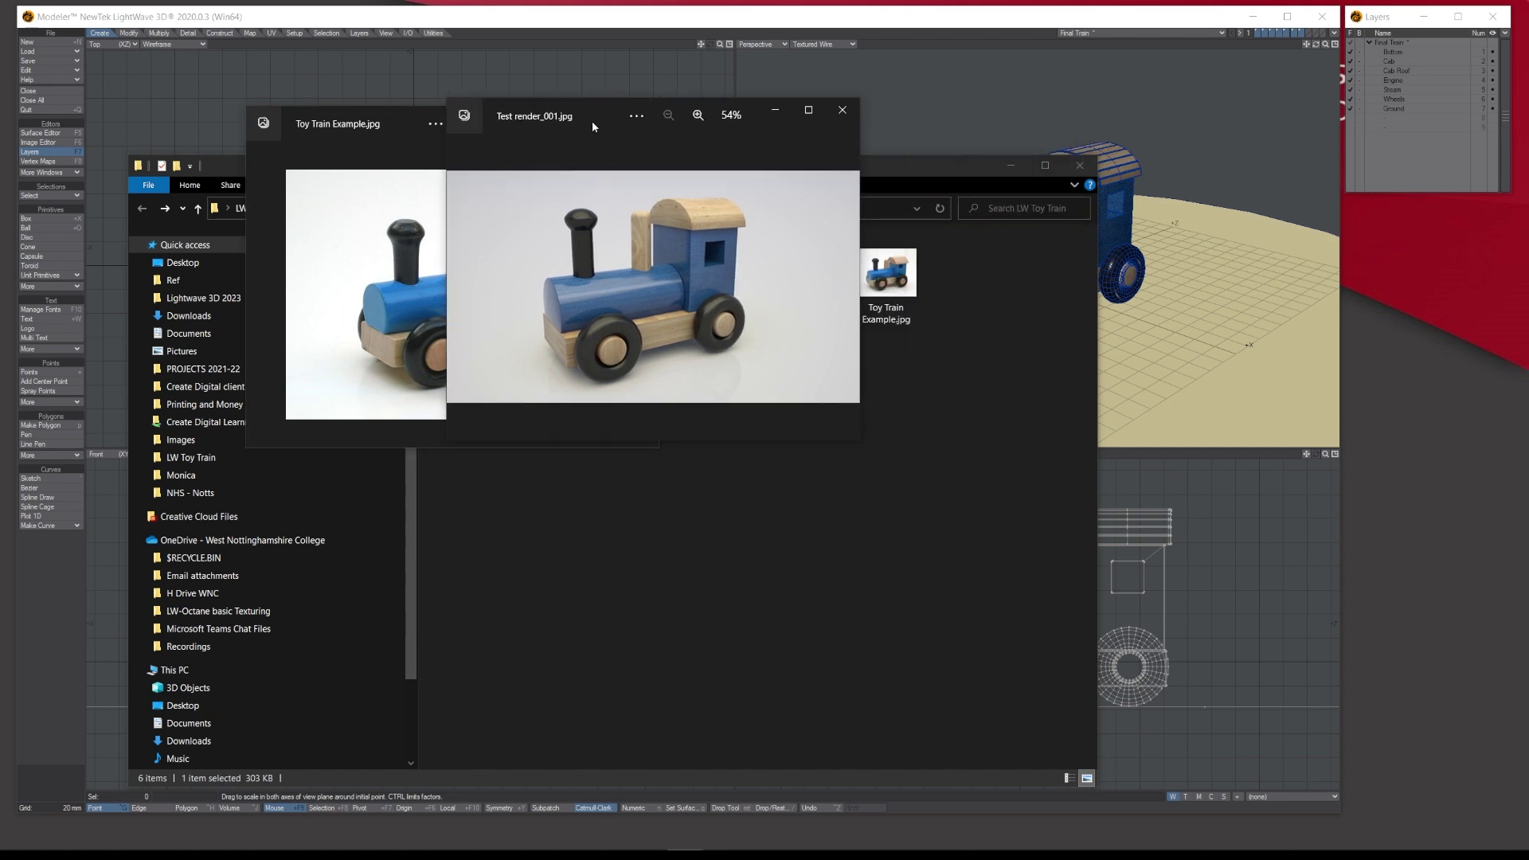
left_click_drag(223, 164, 215, 548)
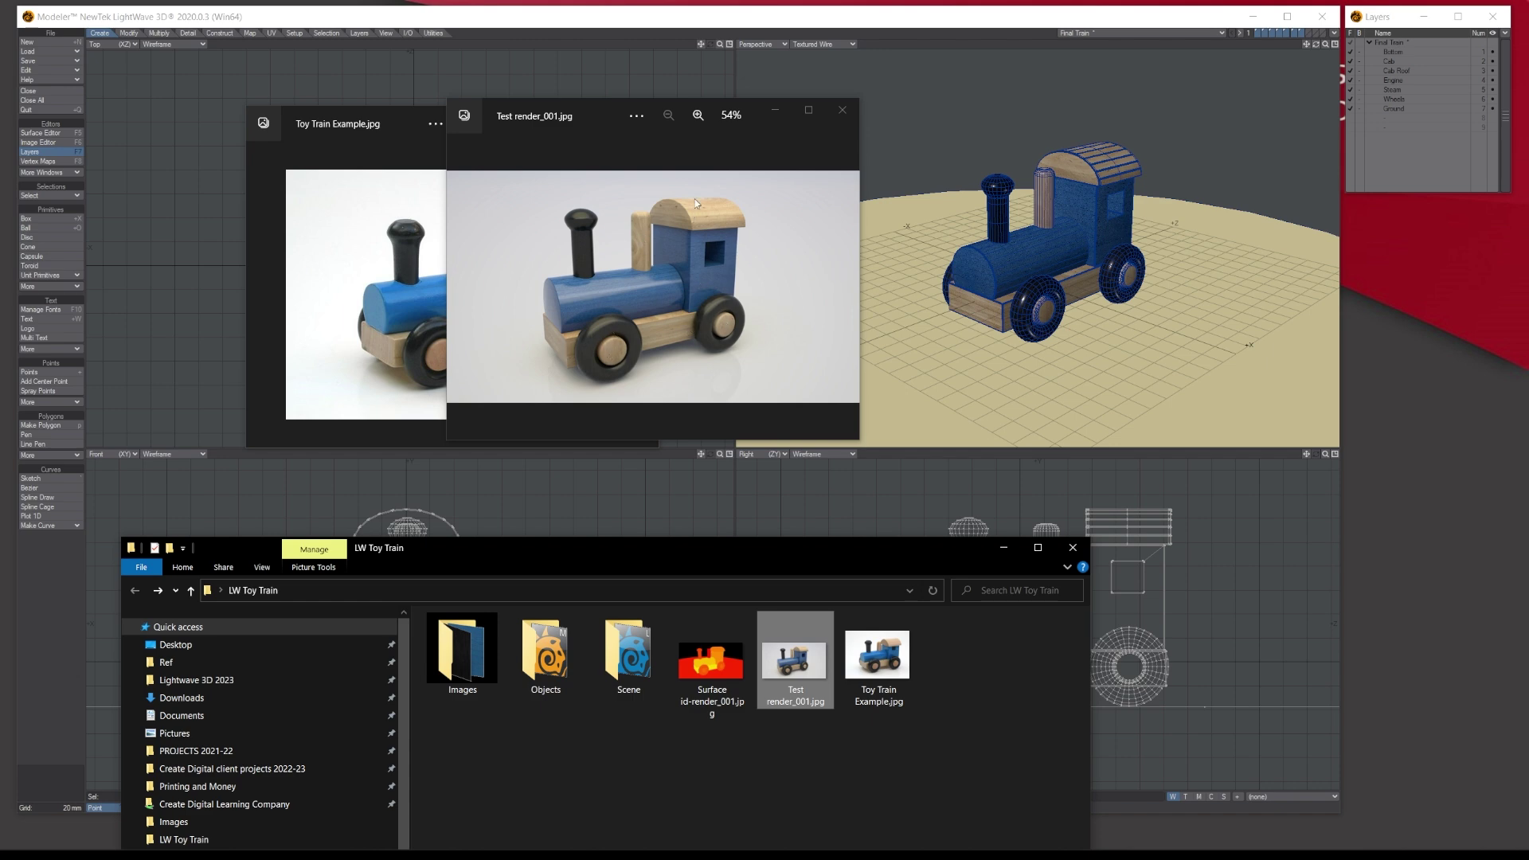
left_click(842, 115)
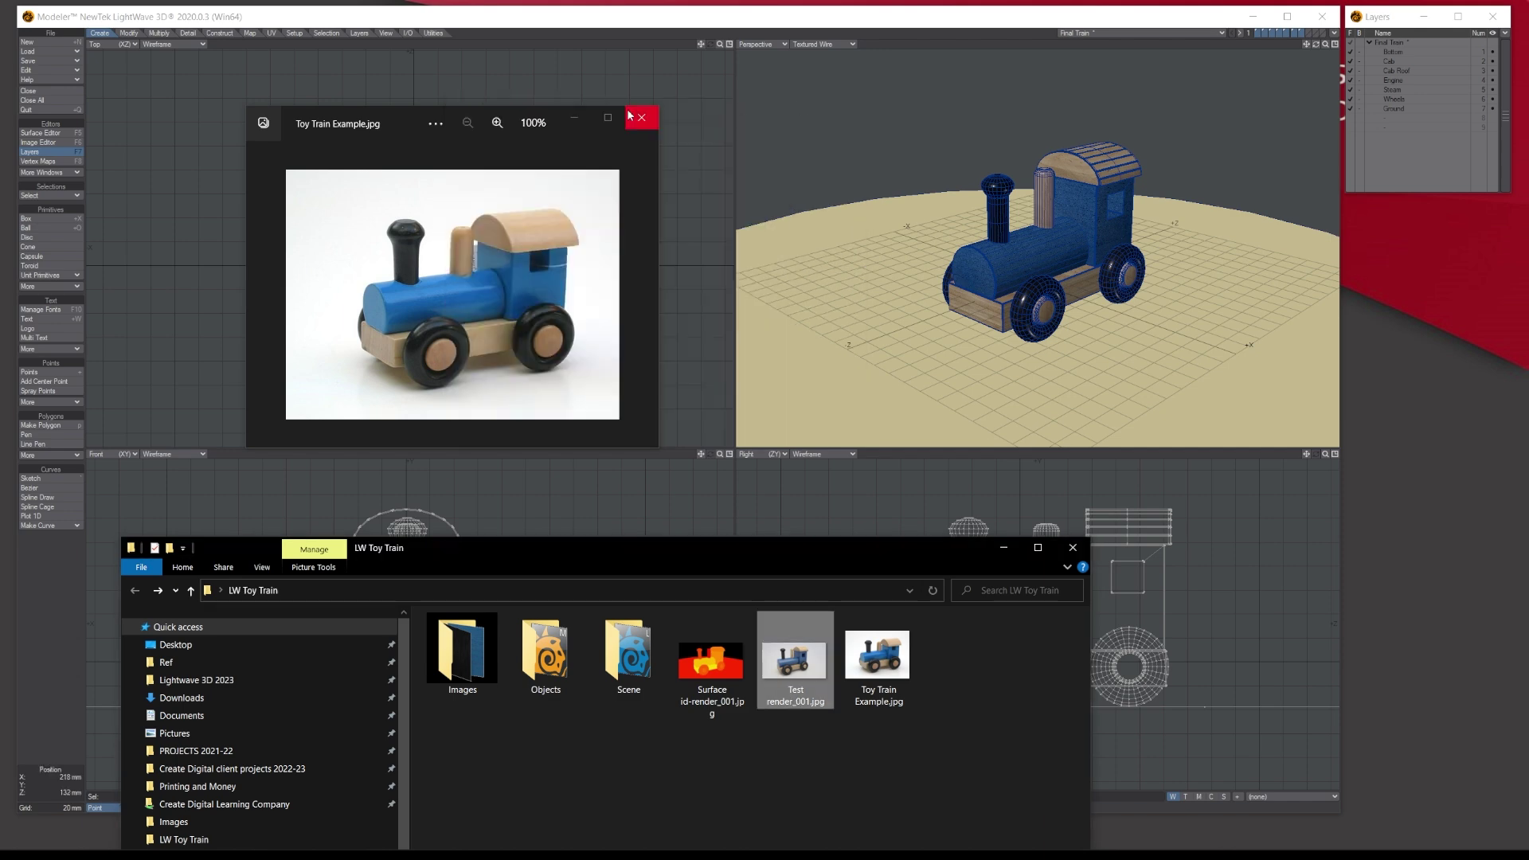
left_click(649, 120)
View the Surface id-render_001.jpg image, and close it together with the project folder to return to Modeler.
left_click_drag(753, 561, 704, 94)
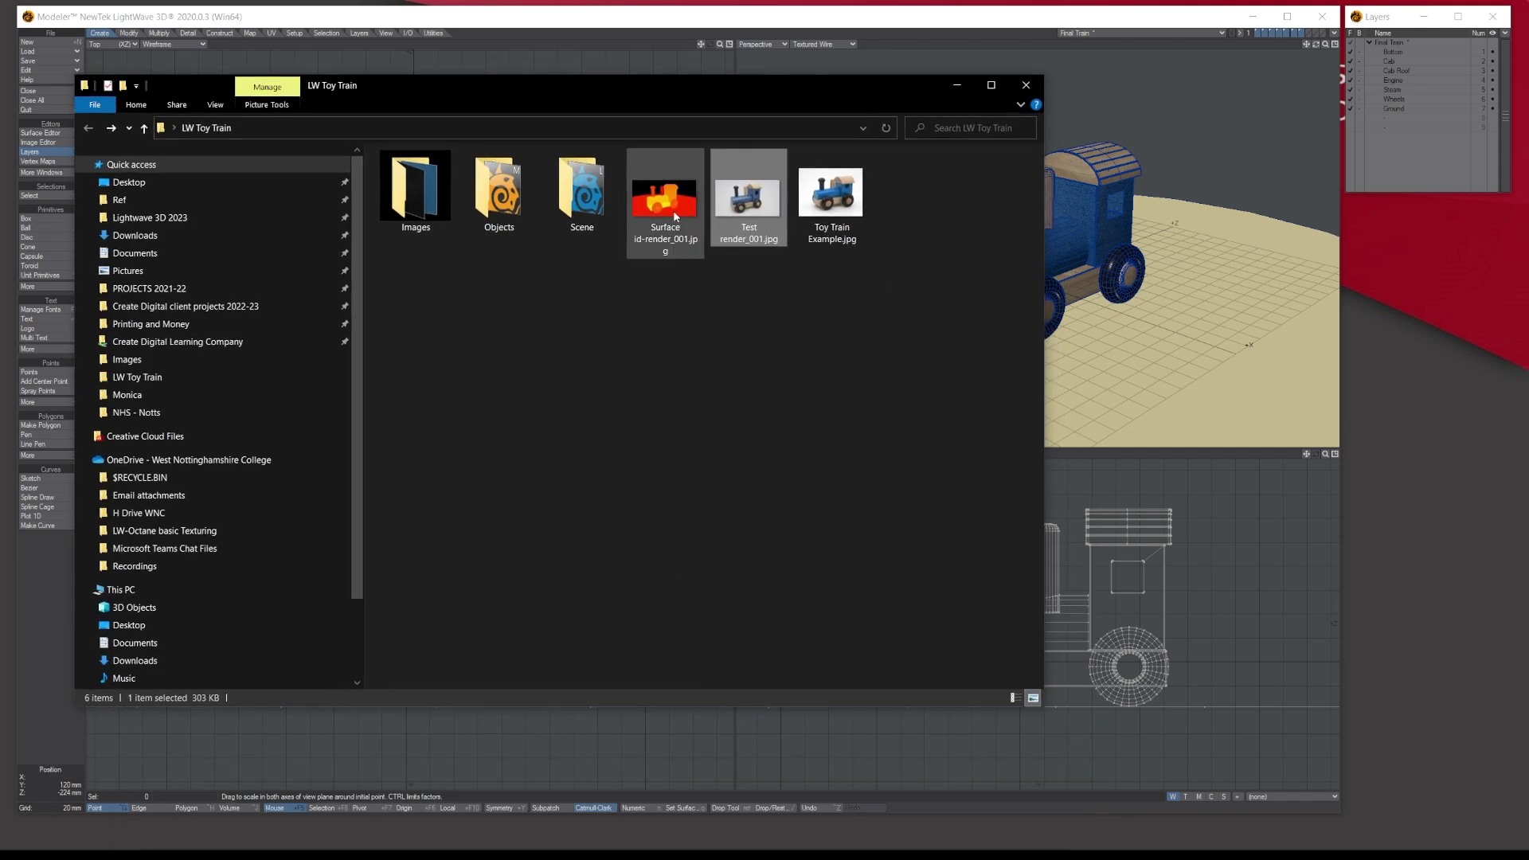
left_click(671, 210)
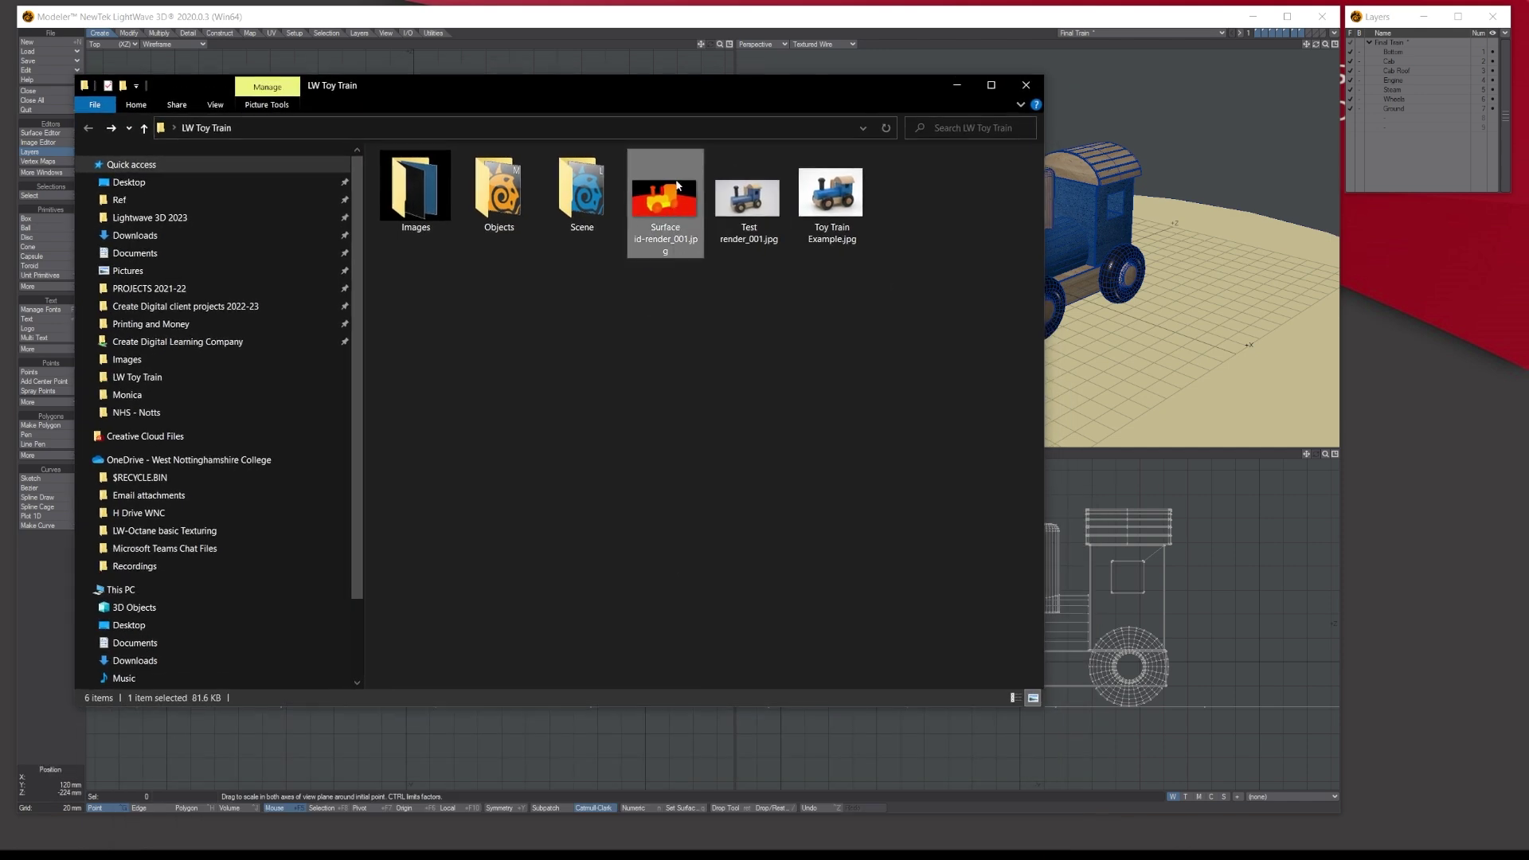
double_click(673, 197)
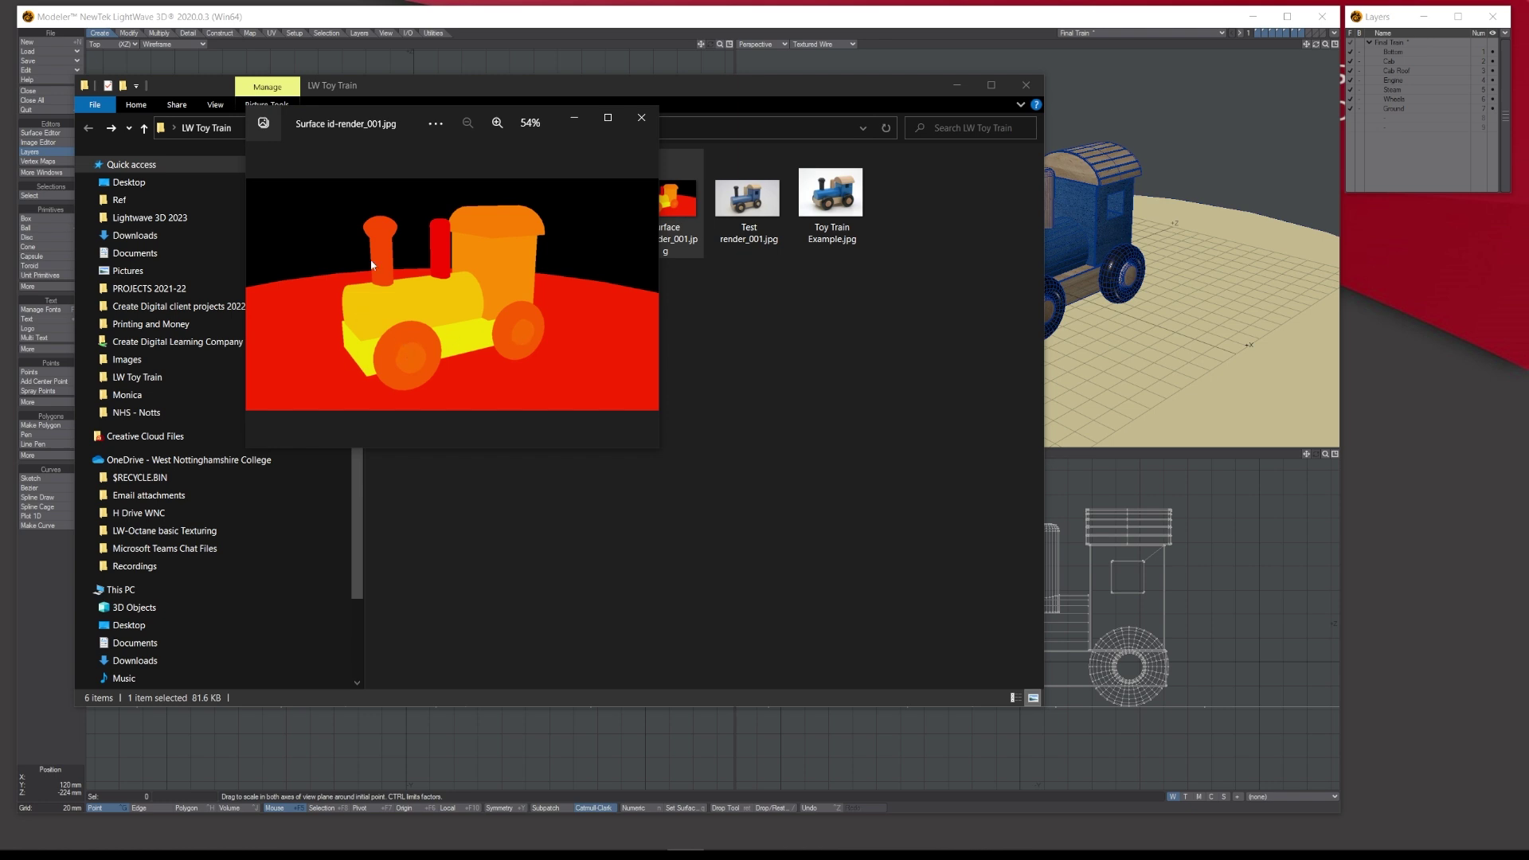
left_click(641, 118)
left_click(683, 367)
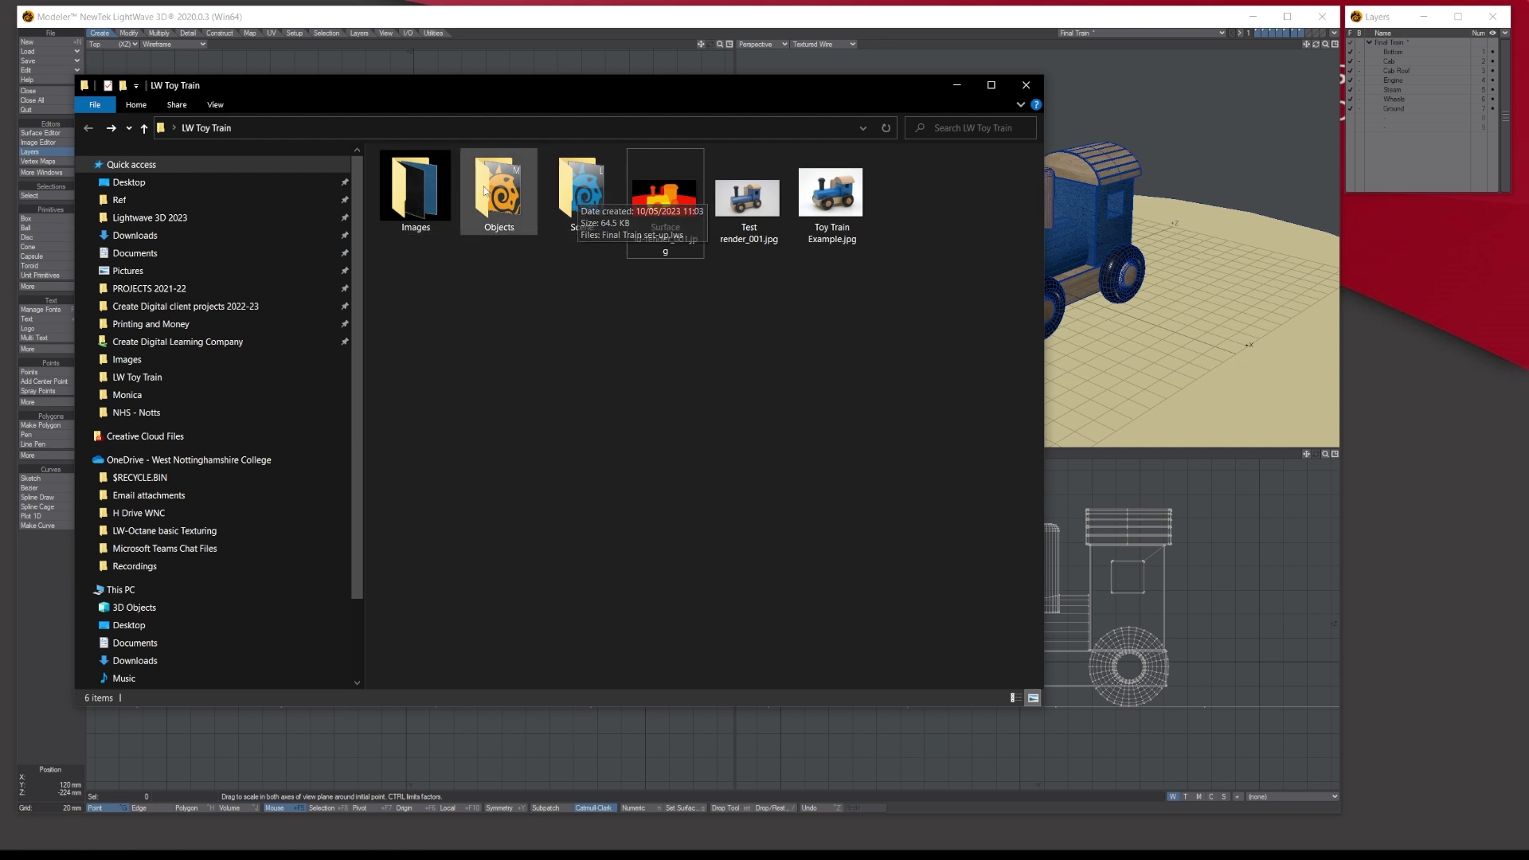
left_click(1027, 84)
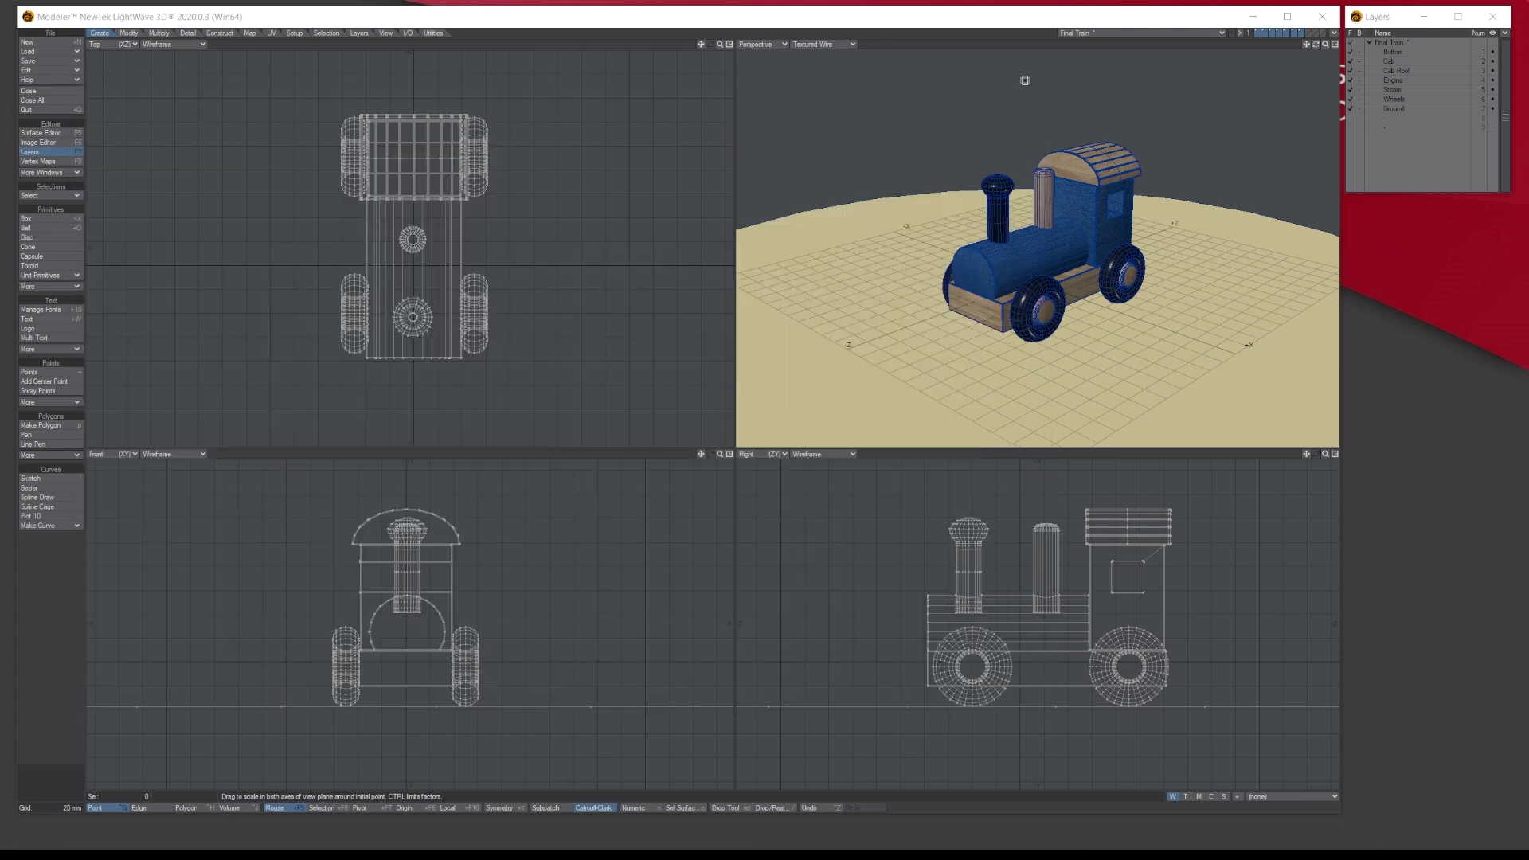
Switch to an empty layer, set the content directory to the LW Toy Train folder, and bring all train layers back to the foreground.
left_click(1403, 118)
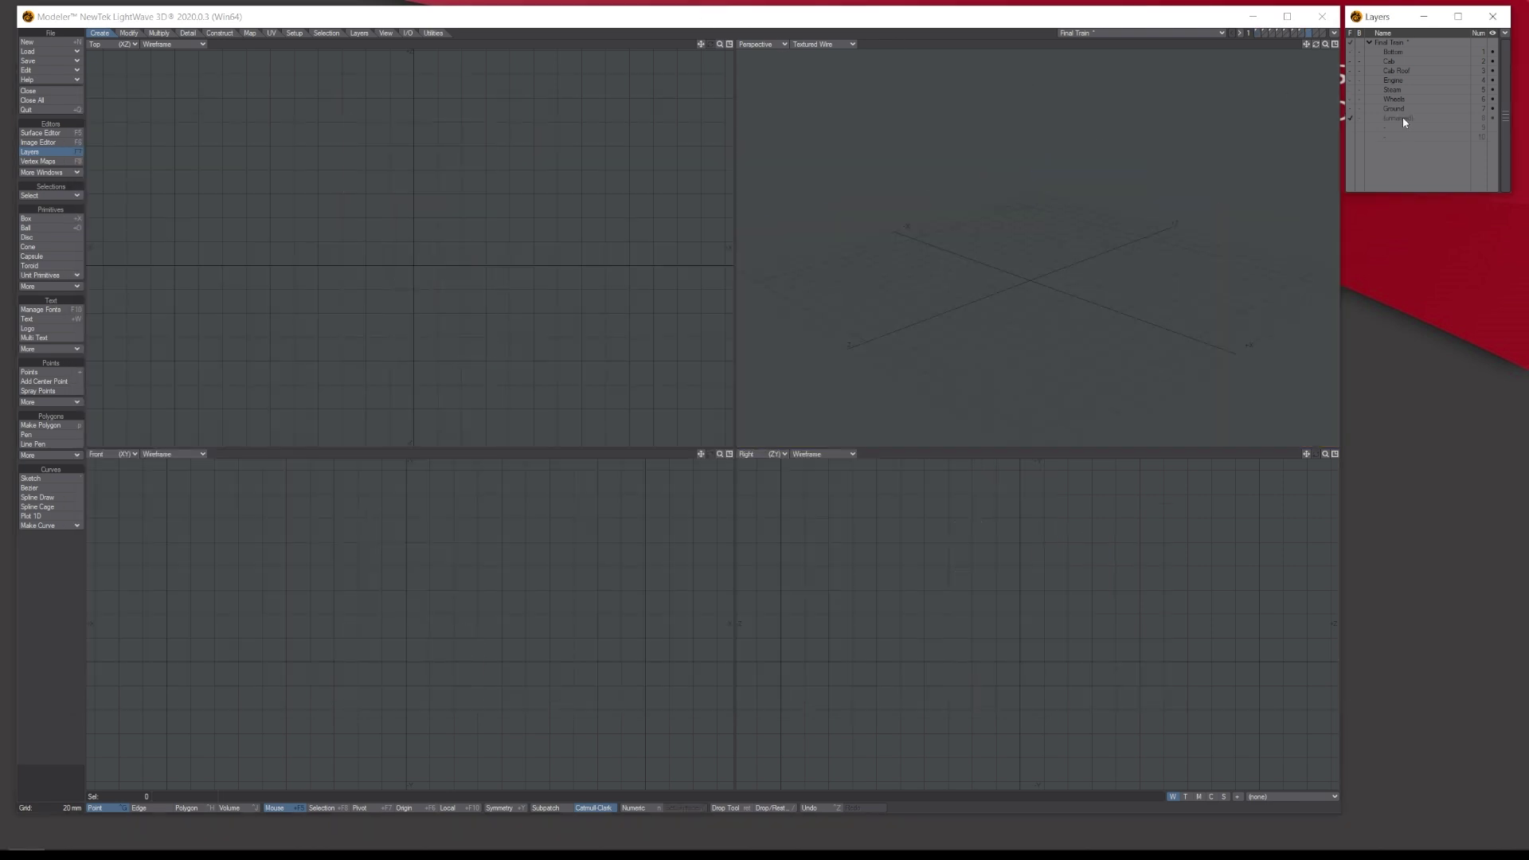
left_click(53, 52)
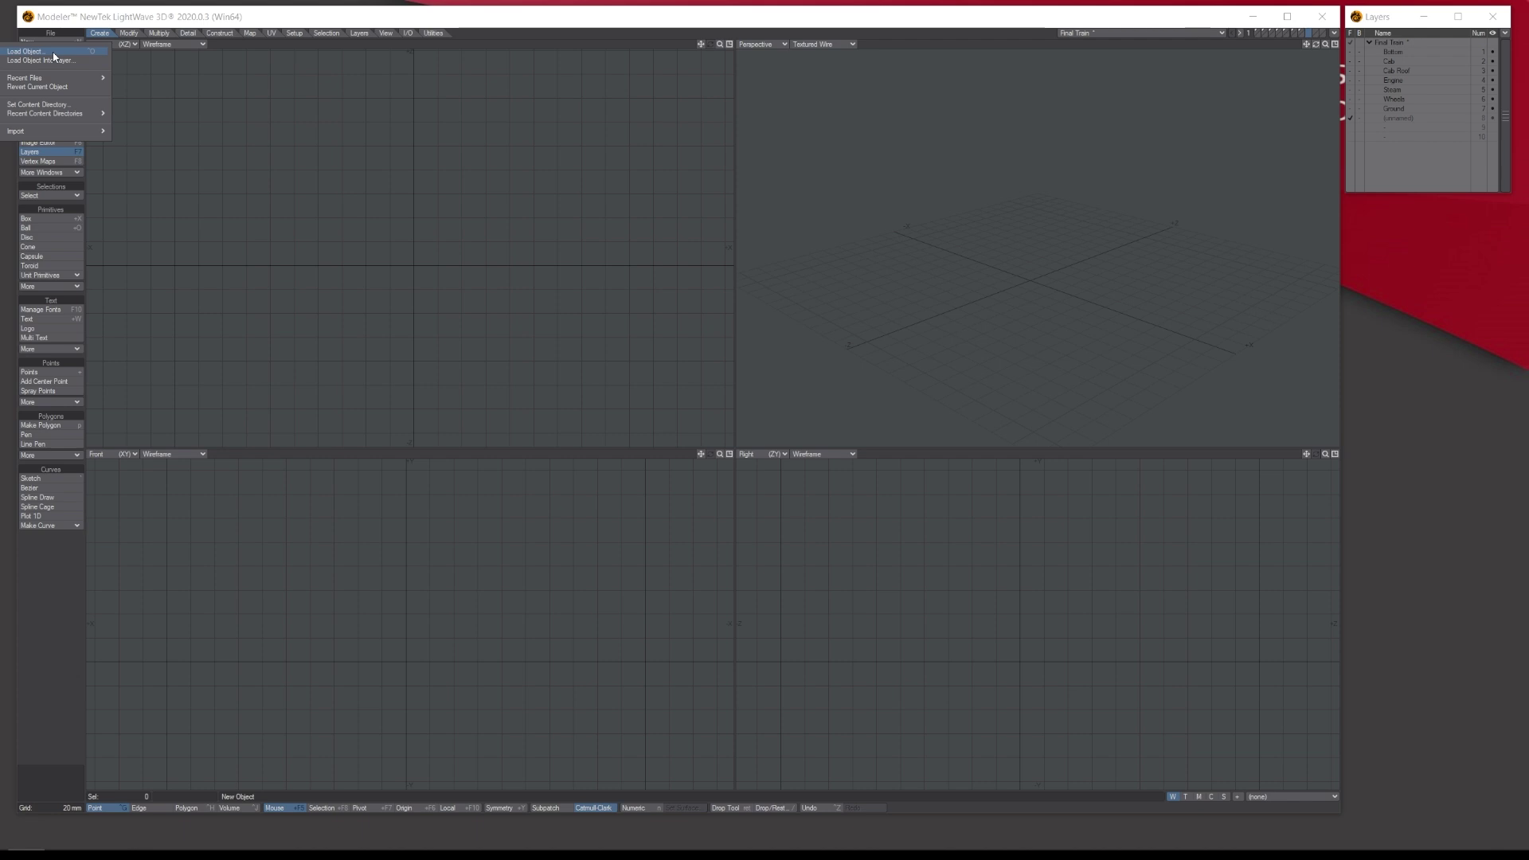
left_click(60, 106)
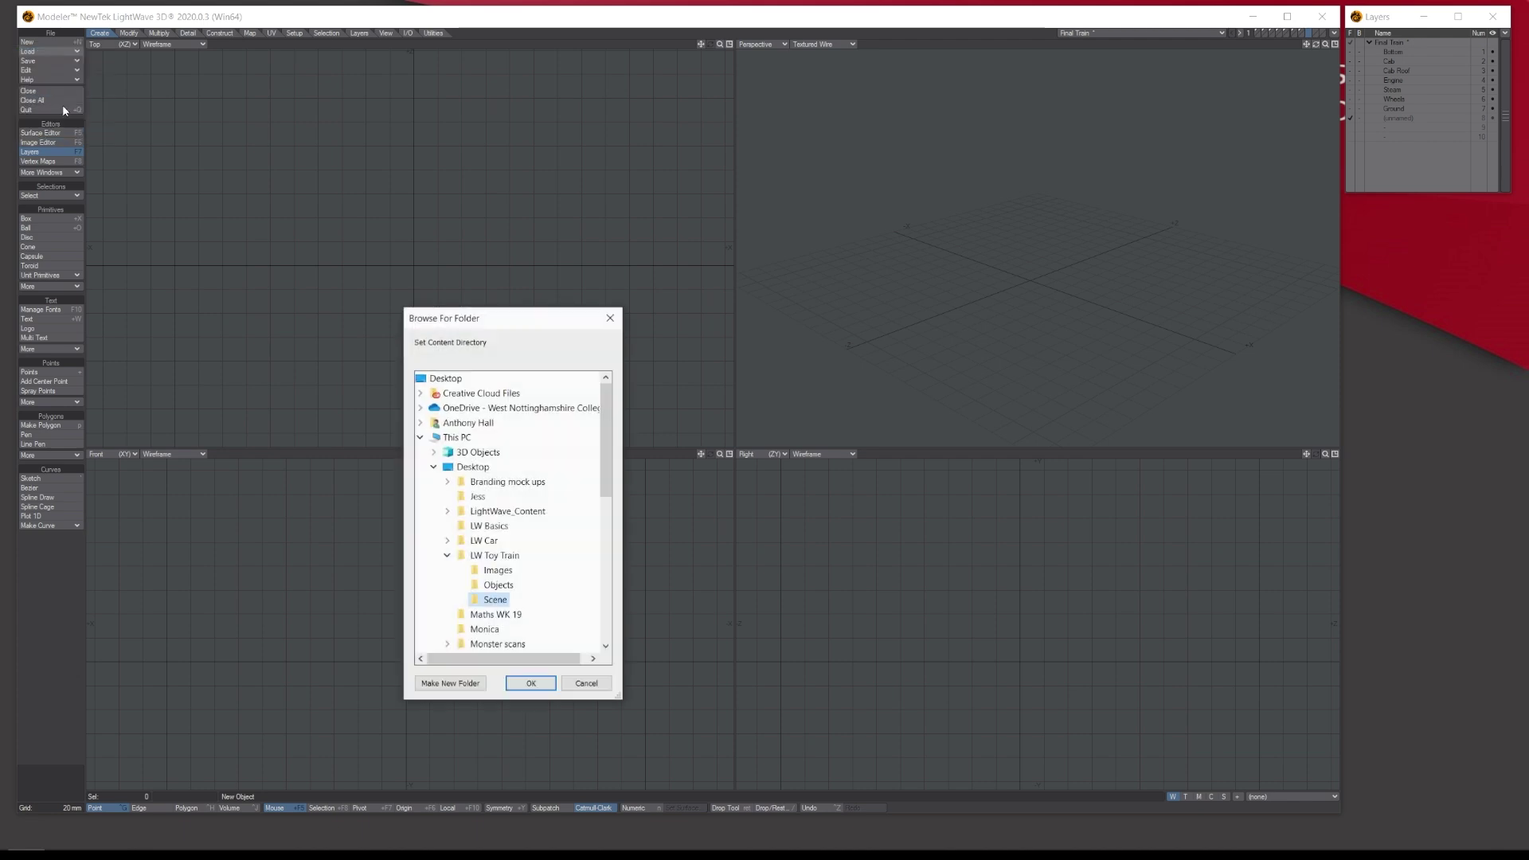
left_click(489, 562)
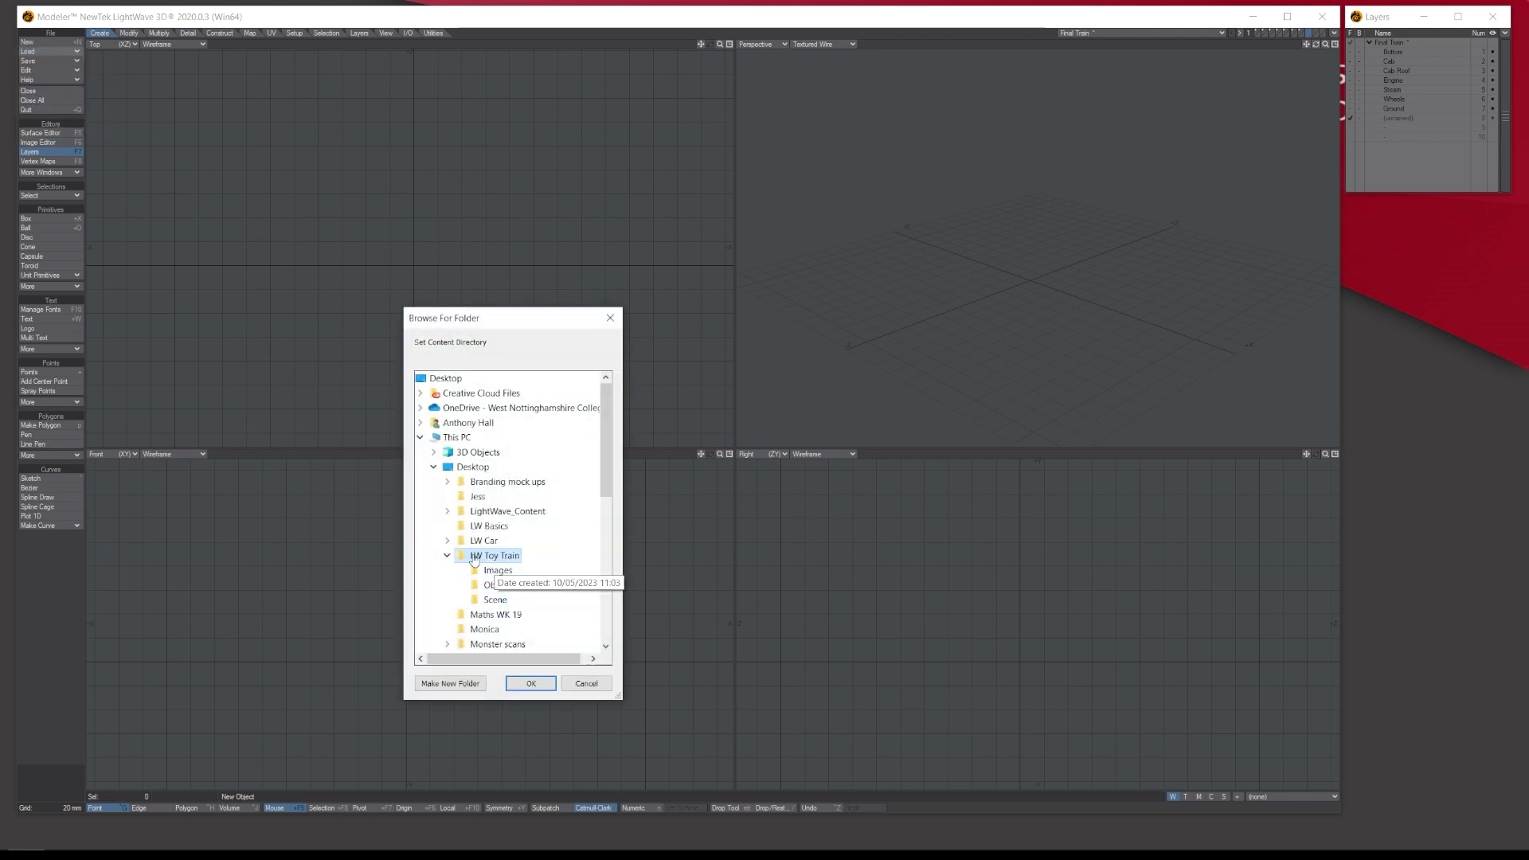
left_click(531, 683)
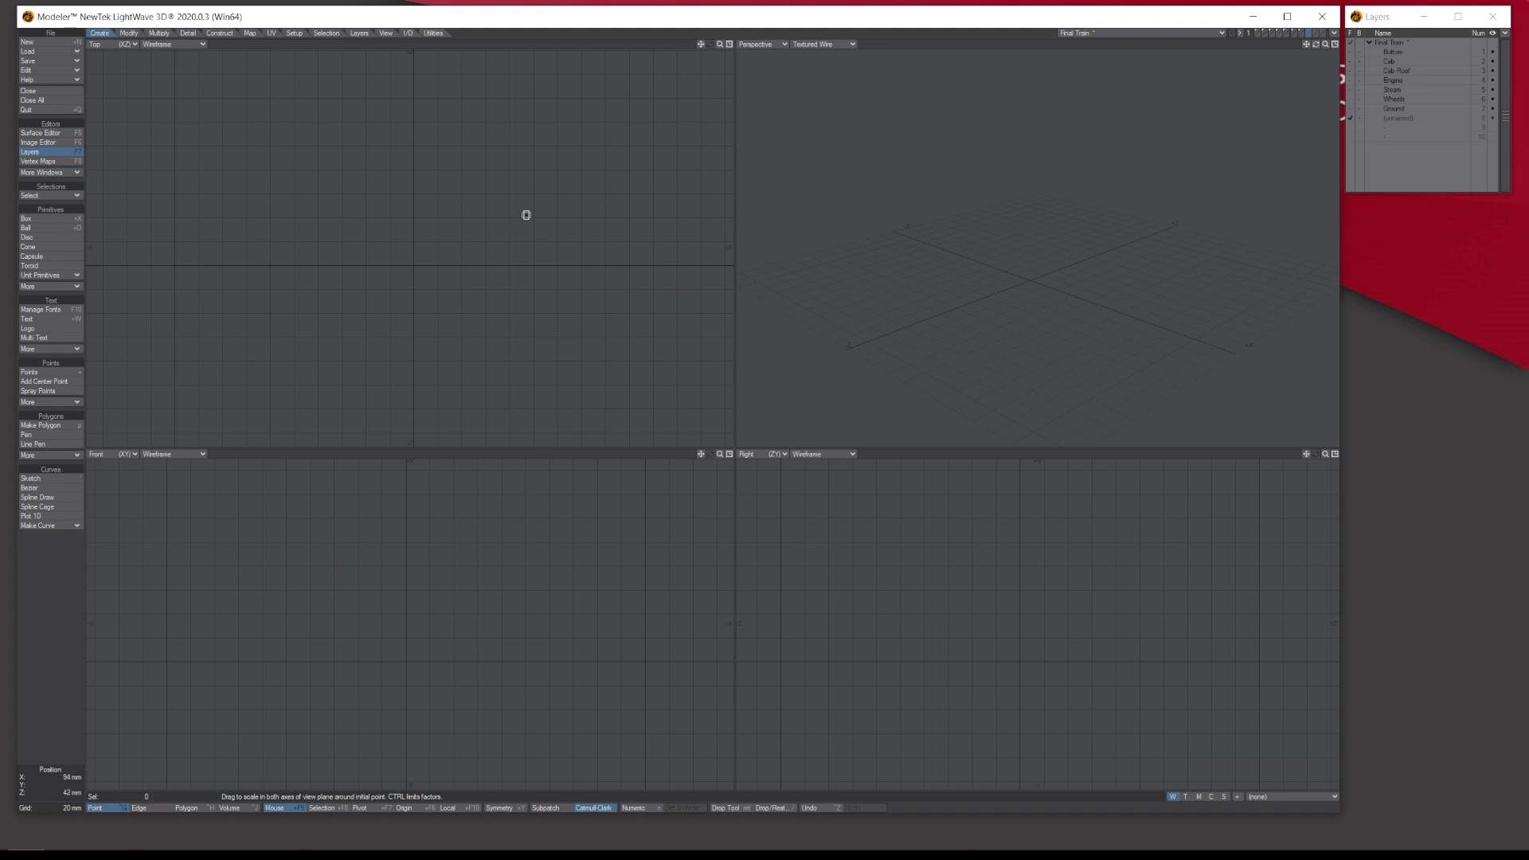
left_click(1353, 43)
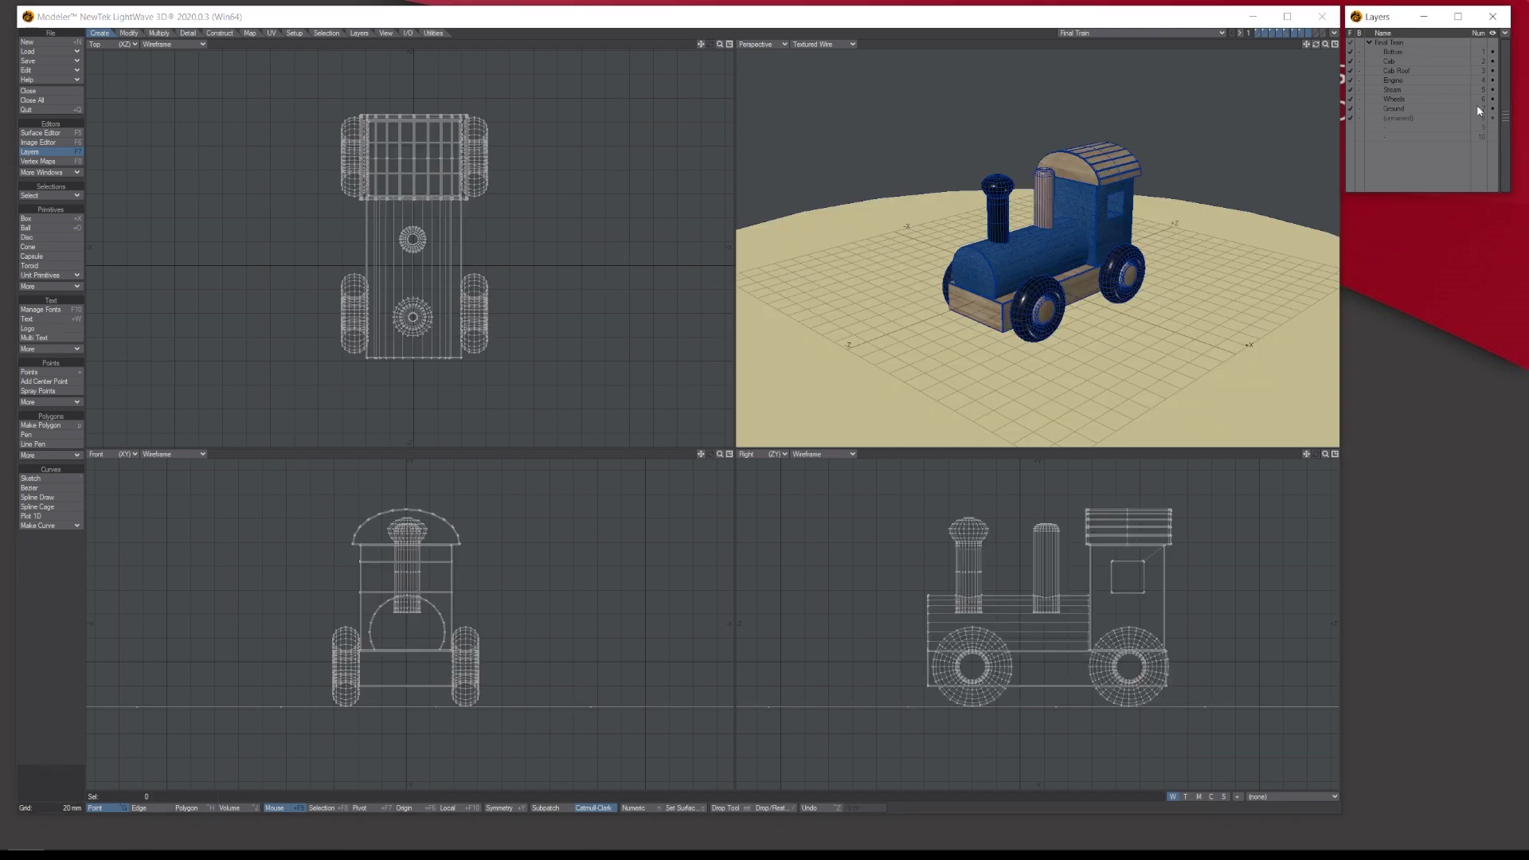
Orbit the perspective view slightly and review the Modify, Multiply and Detail tool sets, ending on the Create tools.
left_click_drag(1316, 46, 1111, 47)
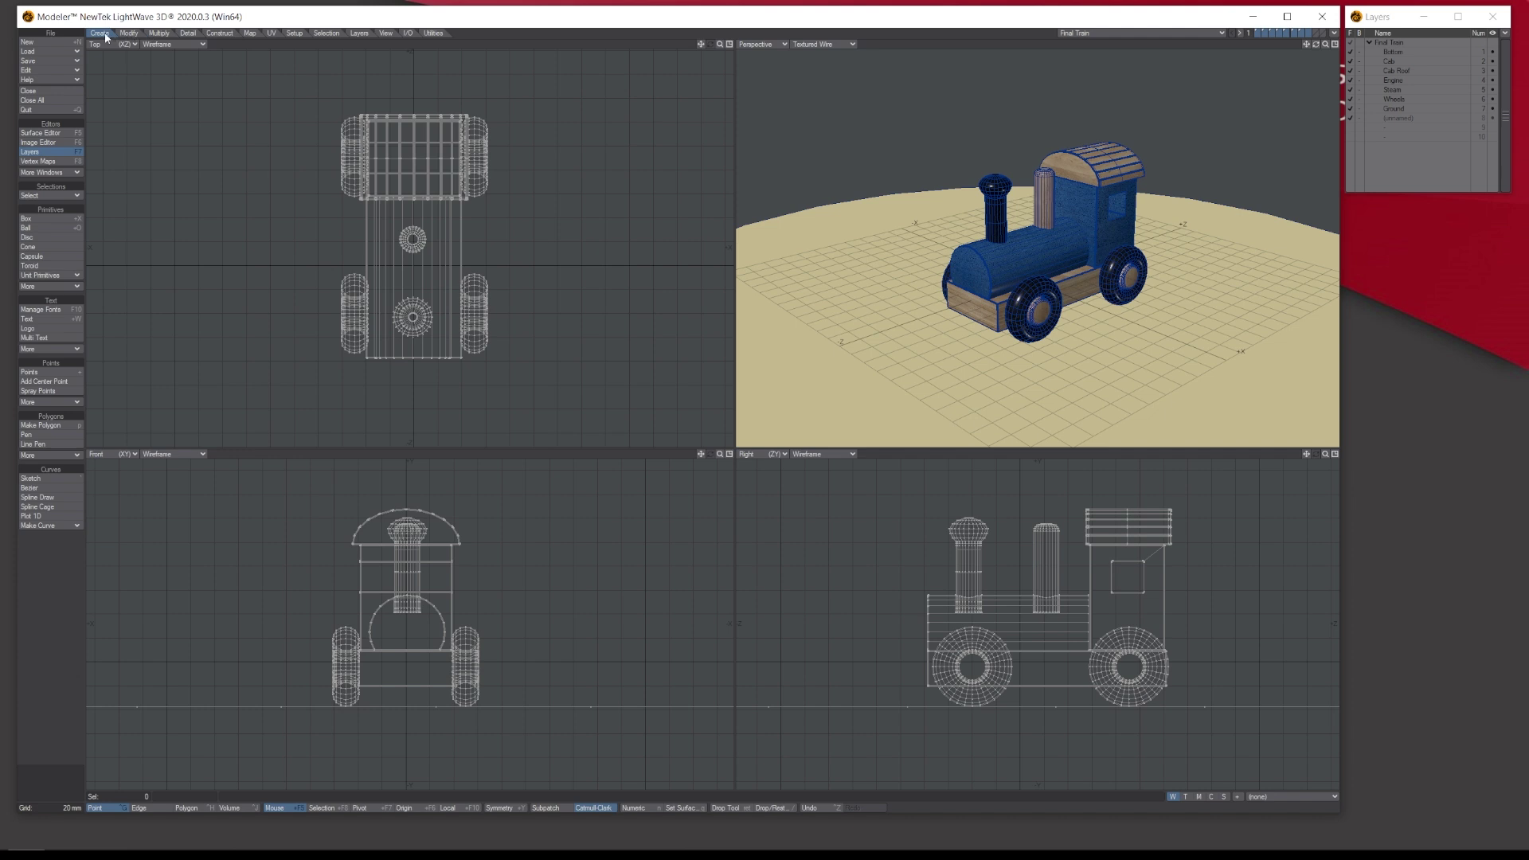
left_click(153, 35)
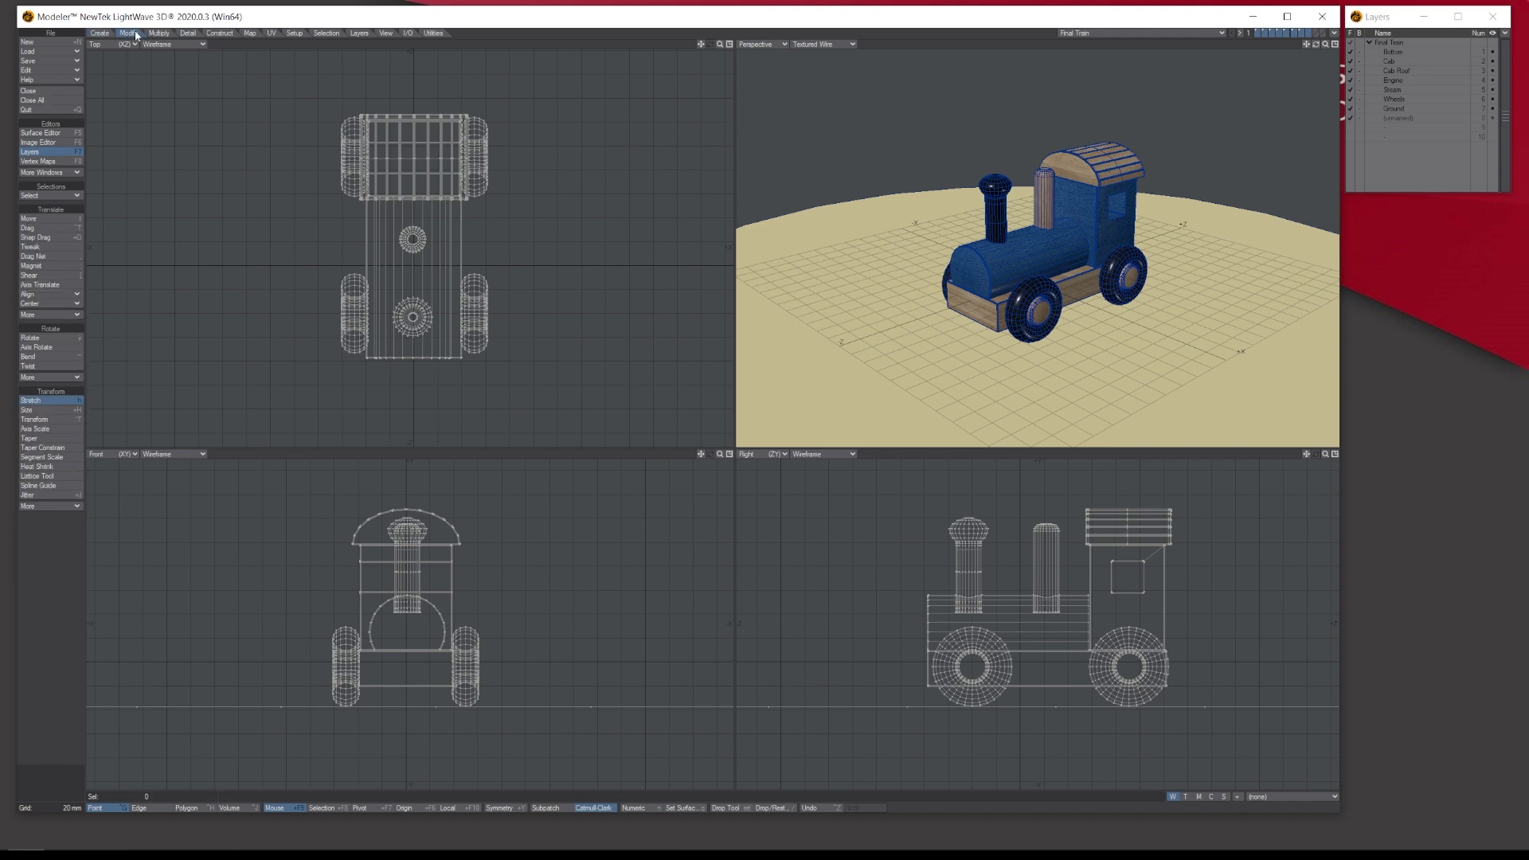
left_click(101, 35)
left_click(159, 34)
left_click(178, 34)
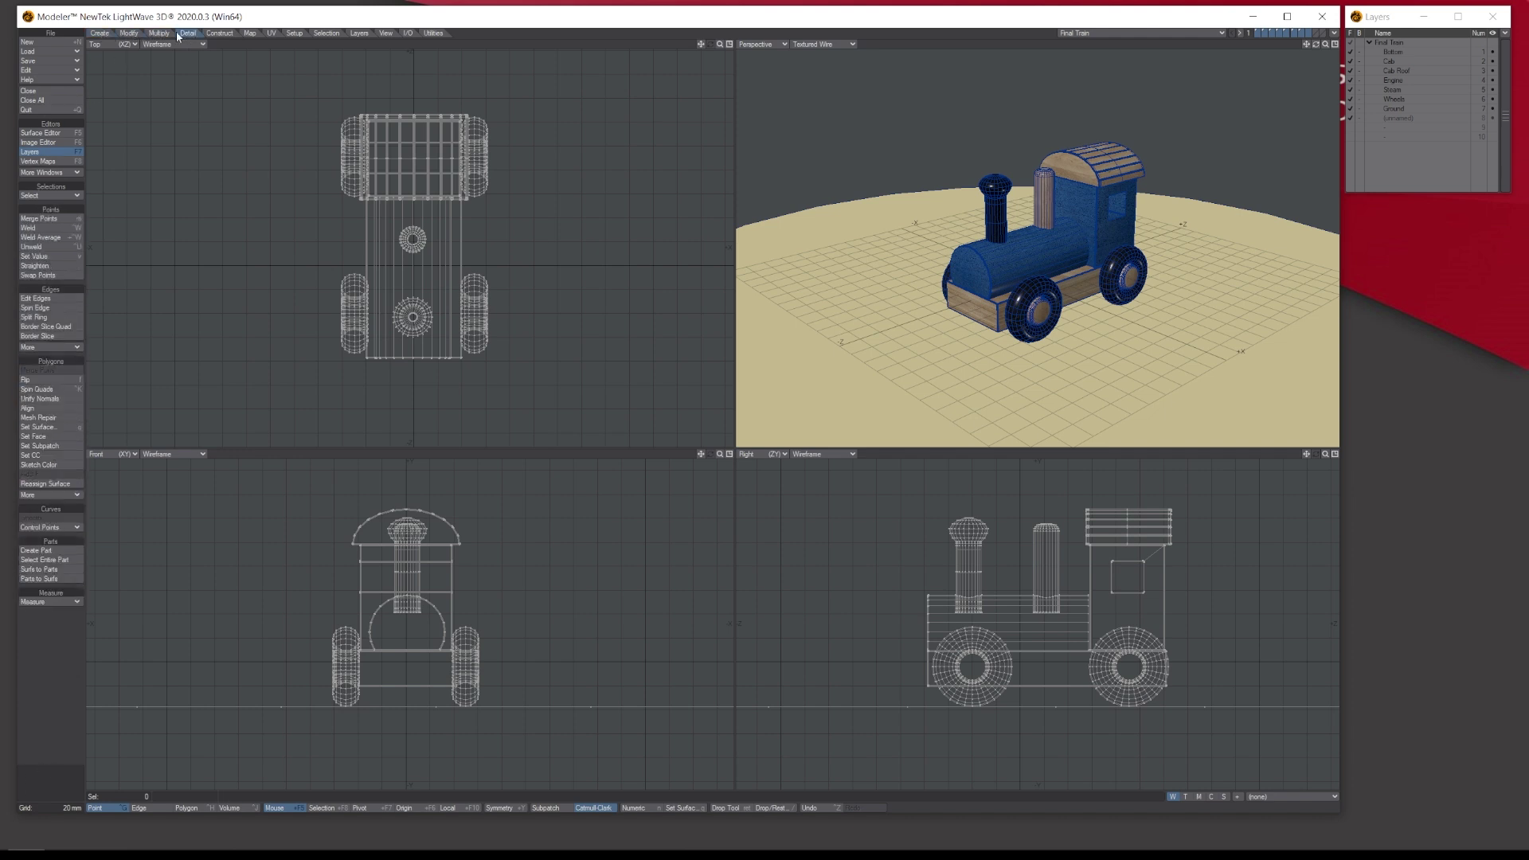
left_click(100, 35)
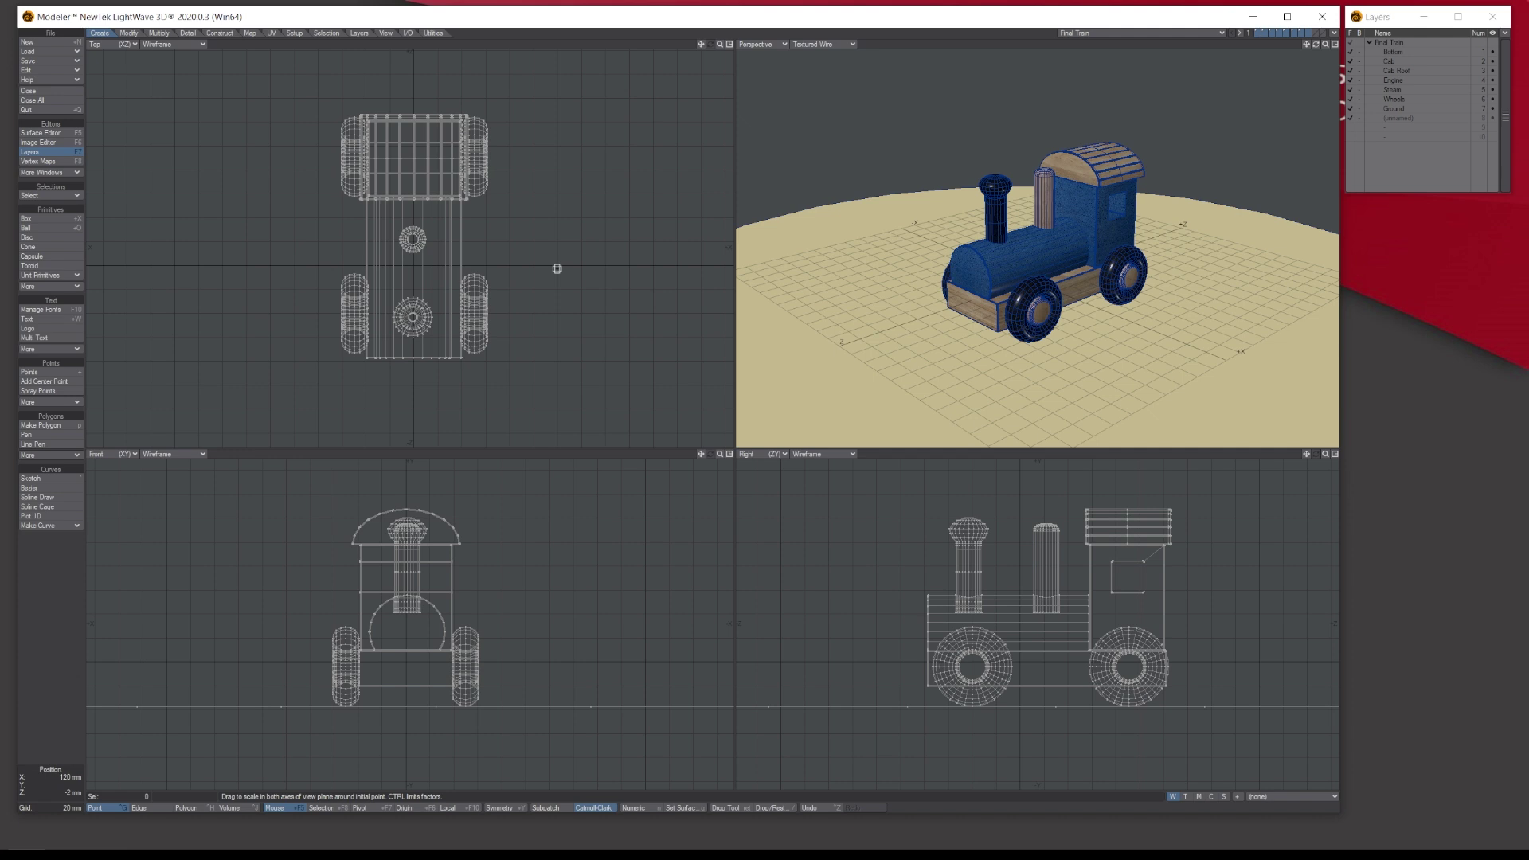